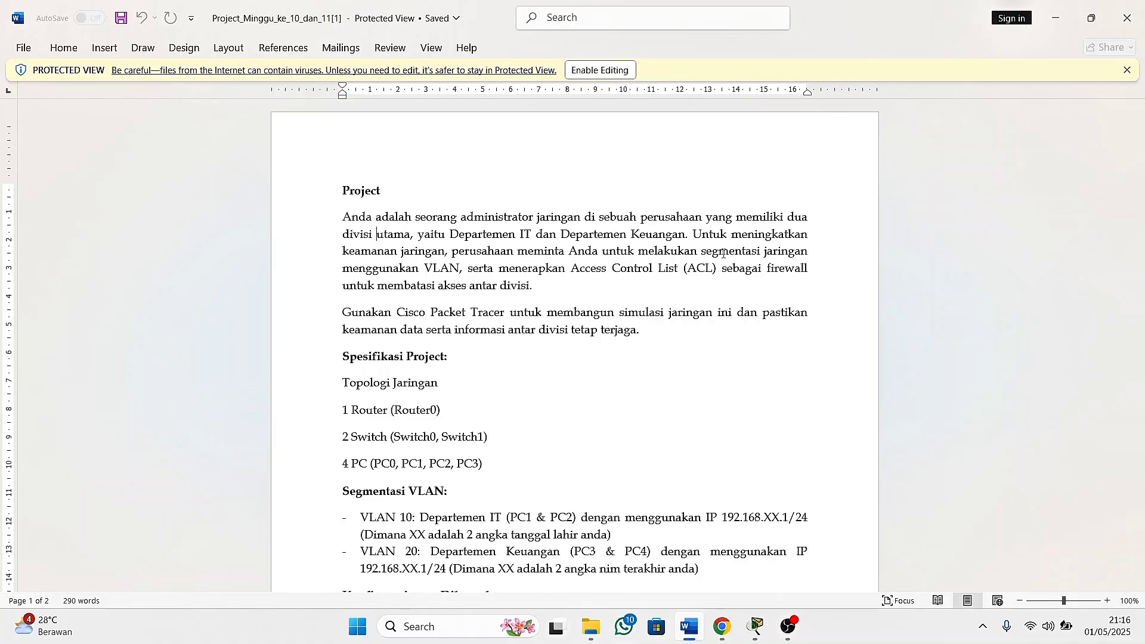
Read through the project brief's topology specification, VLAN segmentation and expected configuration sections.
{"action": "scroll", "coordinate": [722, 254], "scroll_direction": "down", "scroll_amount": 2}
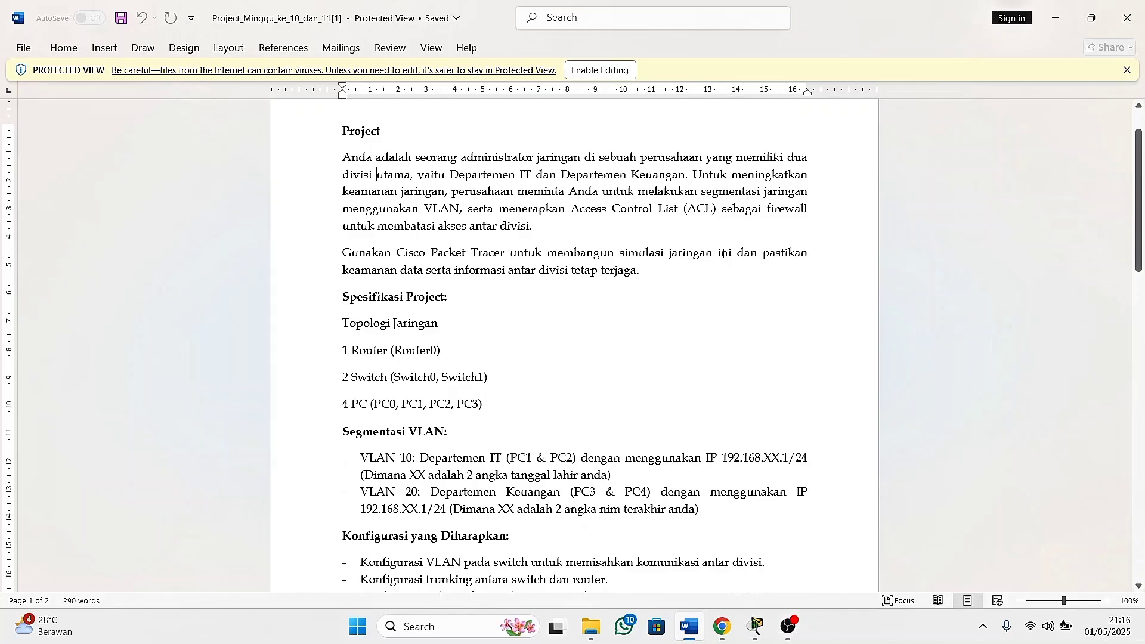
{"action": "scroll", "coordinate": [723, 254], "scroll_direction": "down", "scroll_amount": 1}
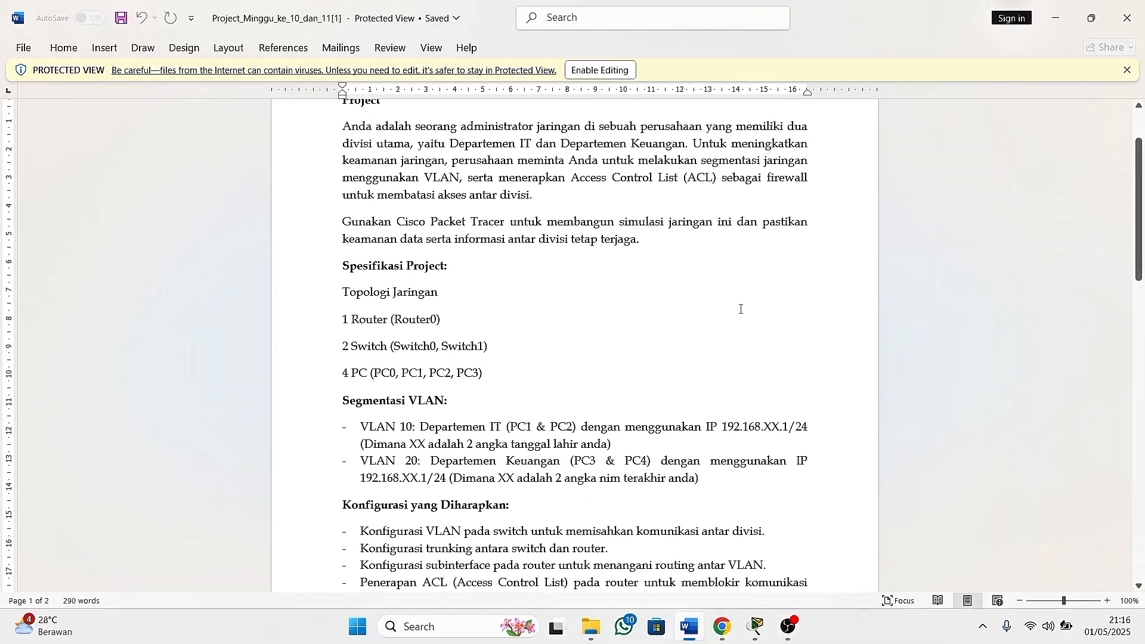
{"action": "scroll", "coordinate": [740, 309], "scroll_direction": "down", "scroll_amount": 2}
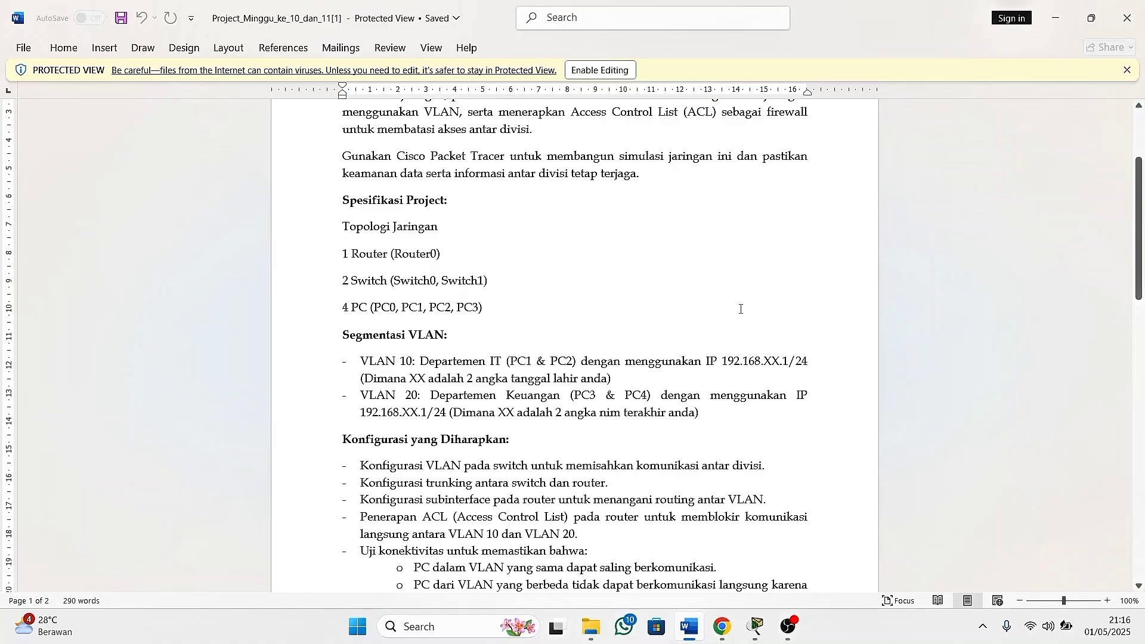
{"action": "scroll", "coordinate": [740, 309], "scroll_direction": "up", "scroll_amount": 1}
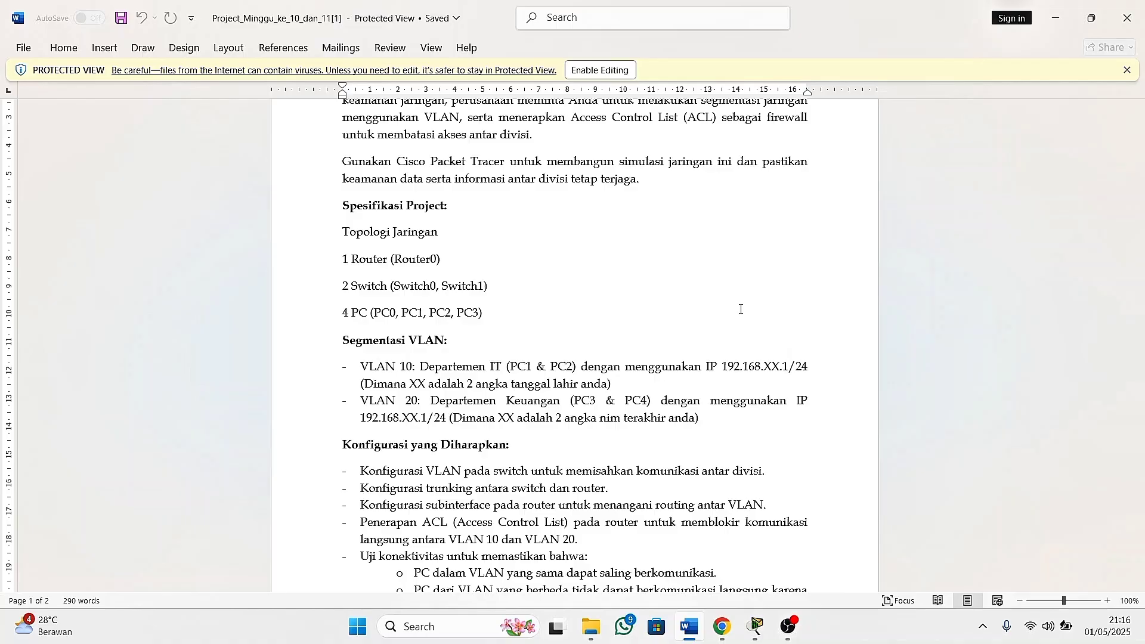
{"action": "scroll", "coordinate": [740, 309], "scroll_direction": "down", "scroll_amount": 1}
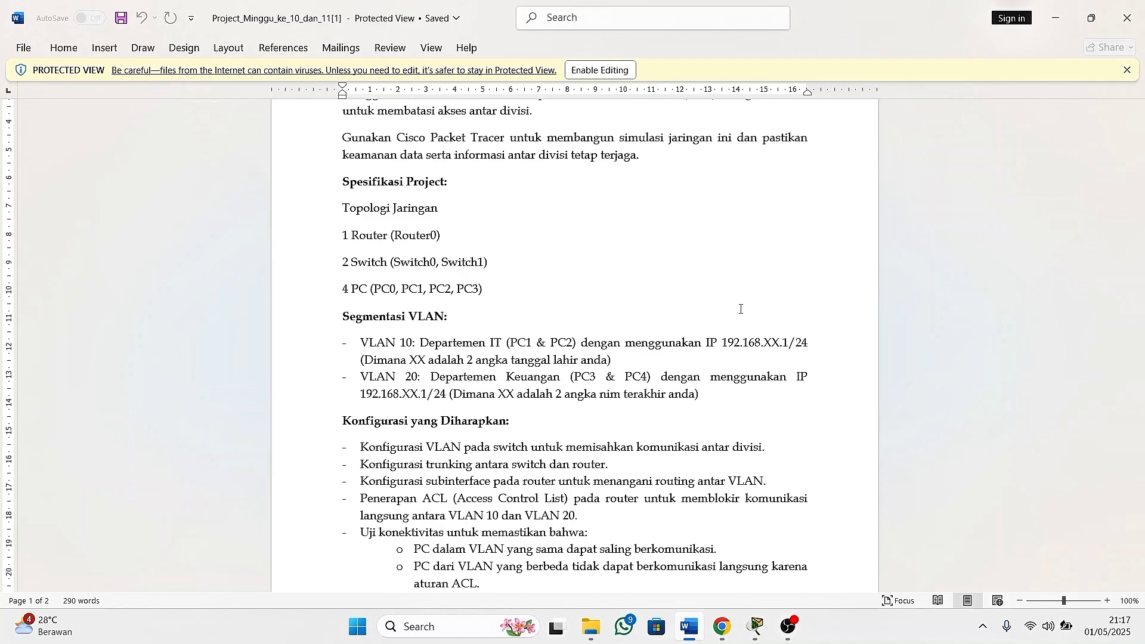
{"action": "scroll", "coordinate": [740, 309], "scroll_direction": "up", "scroll_amount": 1}
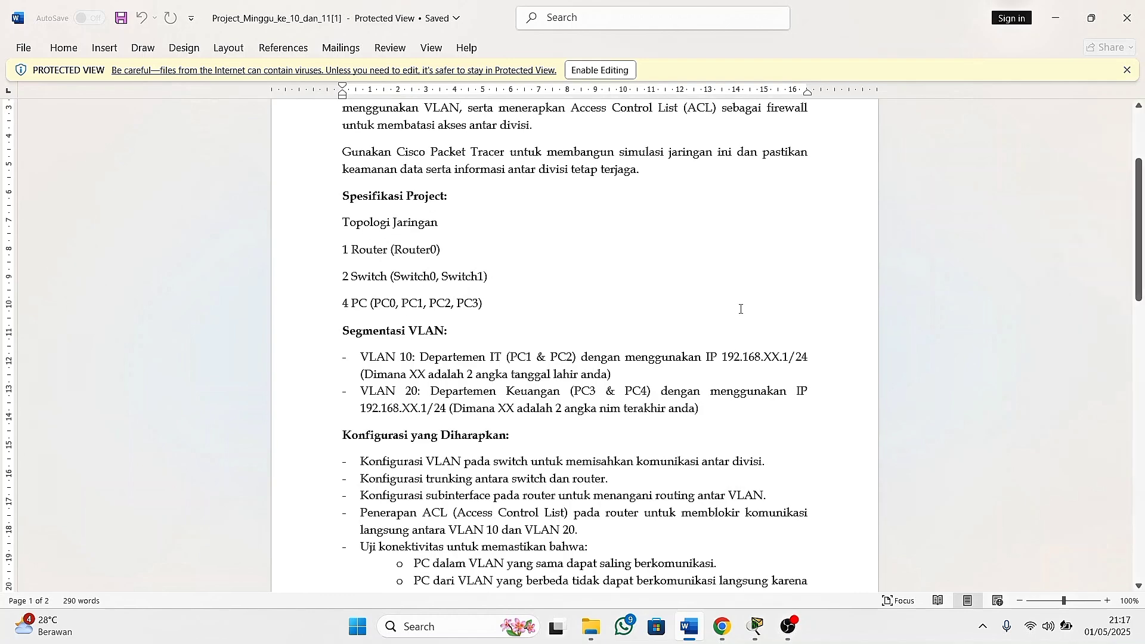
{"action": "scroll", "coordinate": [740, 308], "scroll_direction": "up", "scroll_amount": 1}
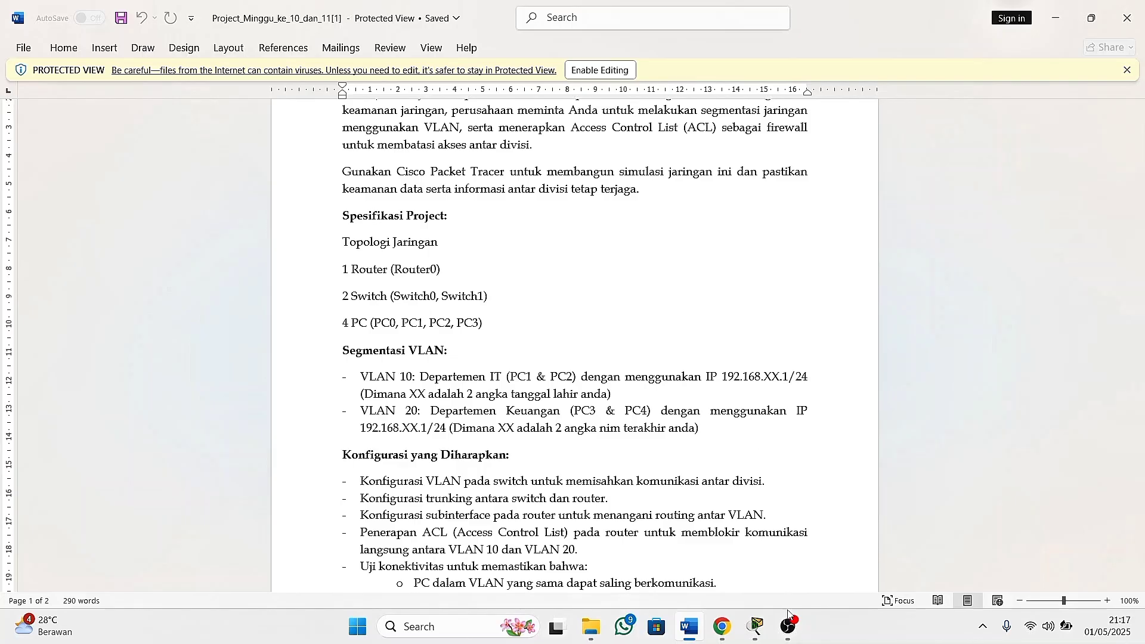
Switch to Cisco Packet Tracer and place one generic PT-Router on the empty logical workspace.
{"action": "mouse_move", "coordinate": [763, 633]}
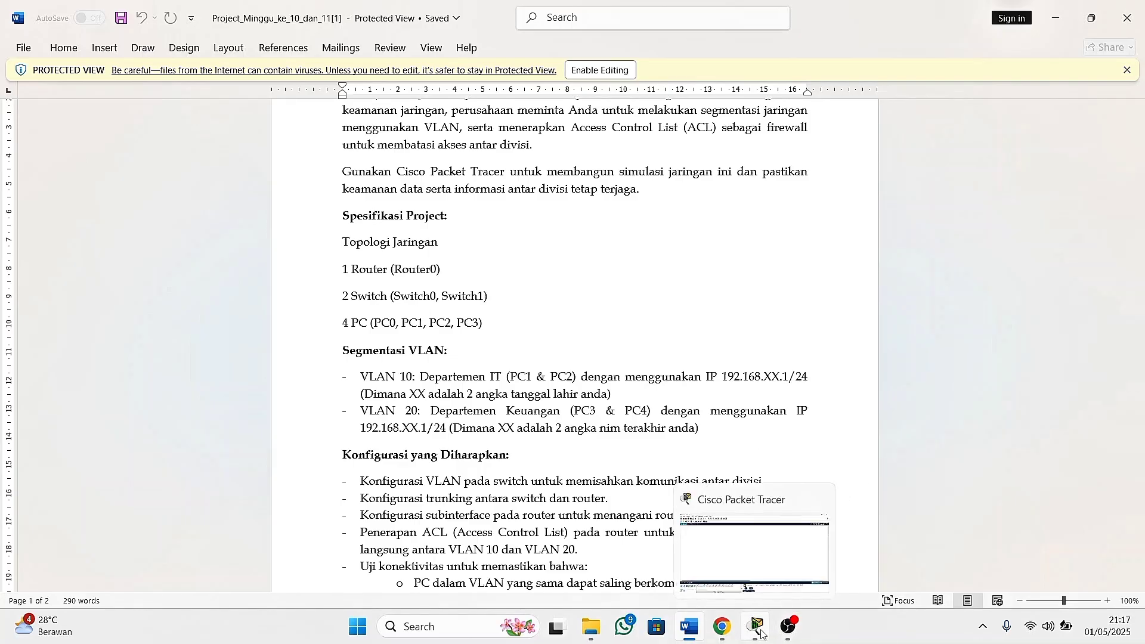
{"action": "left_click", "coordinate": [761, 634]}
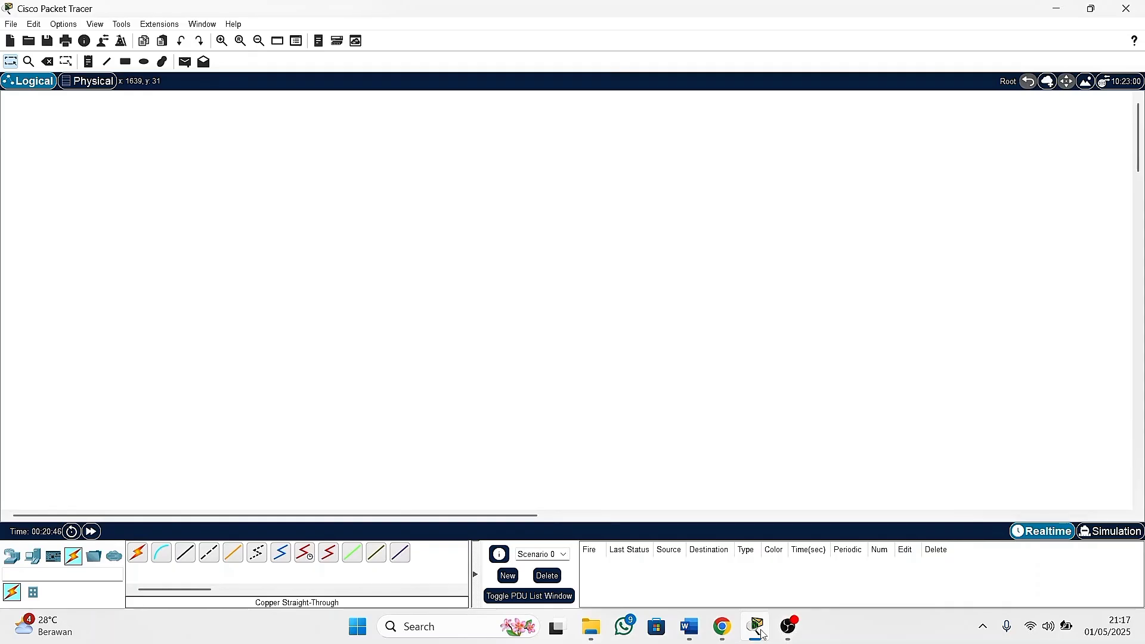
{"action": "left_click", "coordinate": [20, 556]}
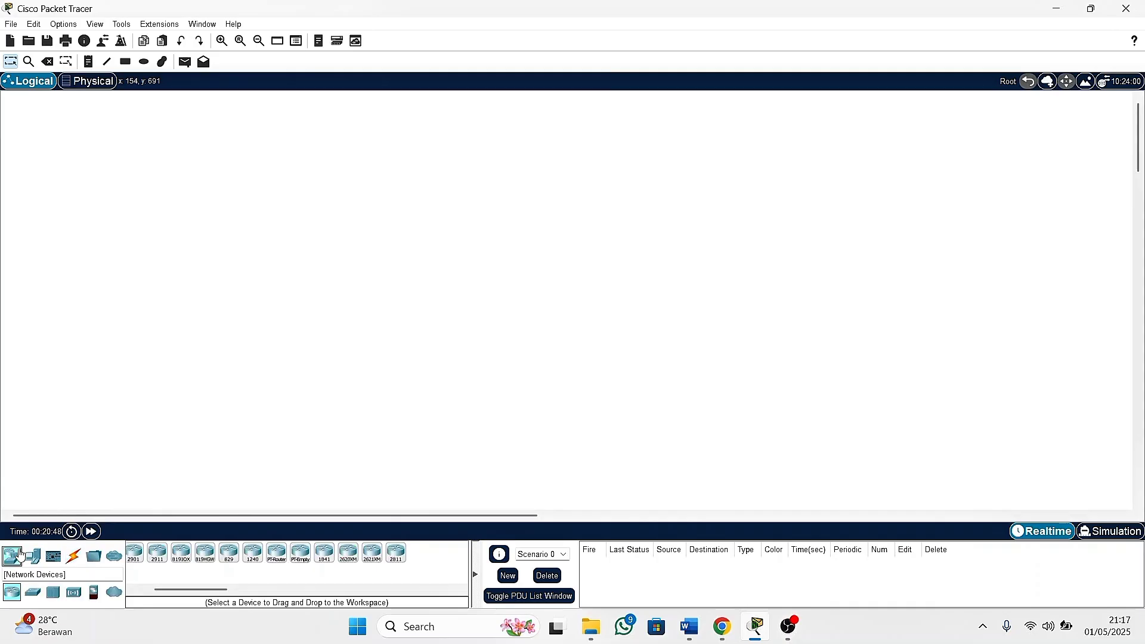
{"action": "scroll", "coordinate": [224, 572], "scroll_direction": "up", "scroll_amount": 1}
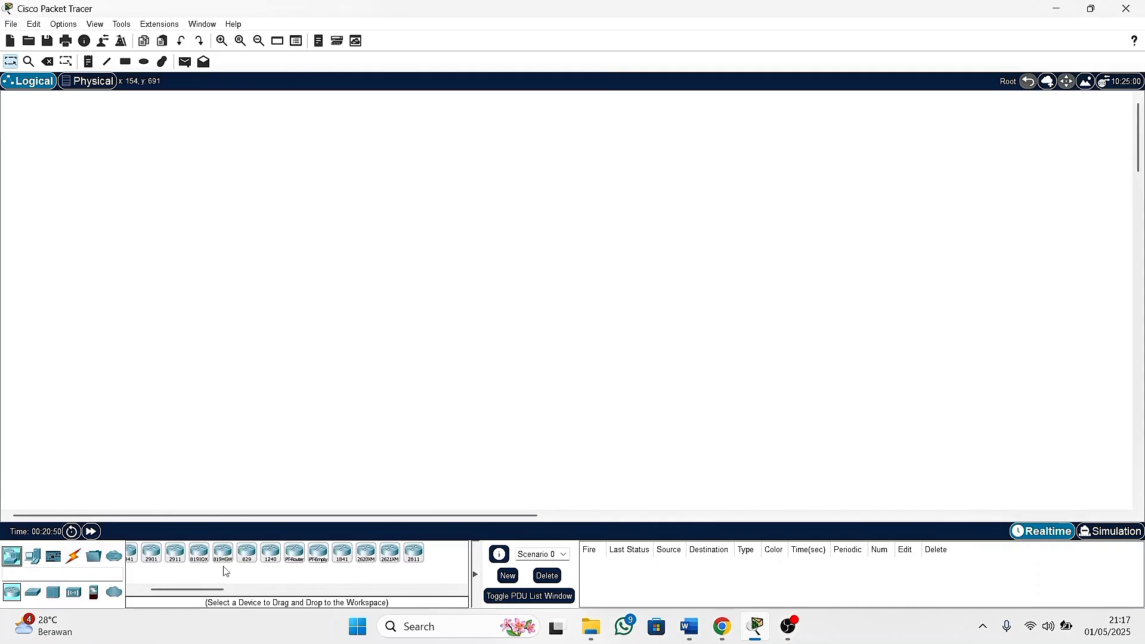
{"action": "left_click_drag", "start_coordinate": [296, 563], "coordinate": [310, 202]}
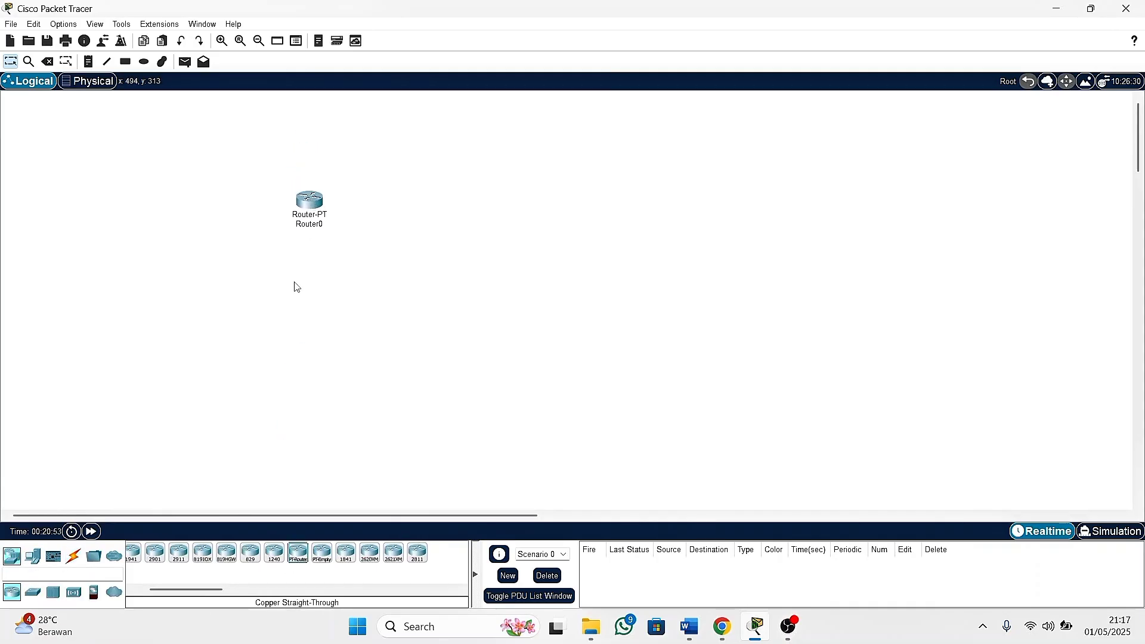
{"action": "left_click", "coordinate": [84, 637]}
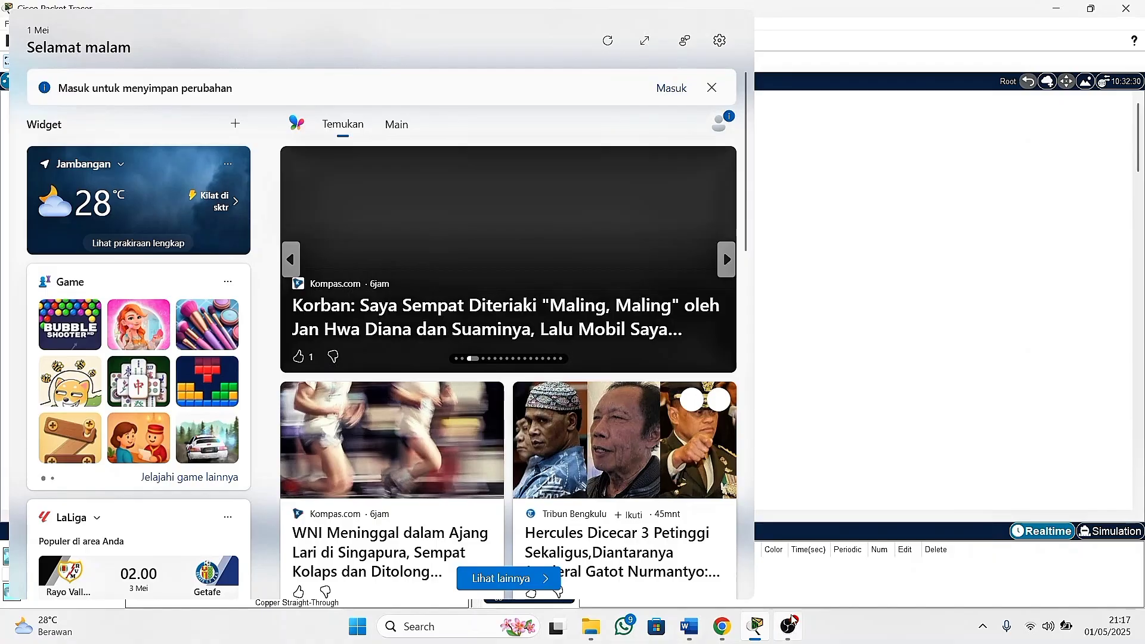
{"action": "left_click", "coordinate": [803, 586]}
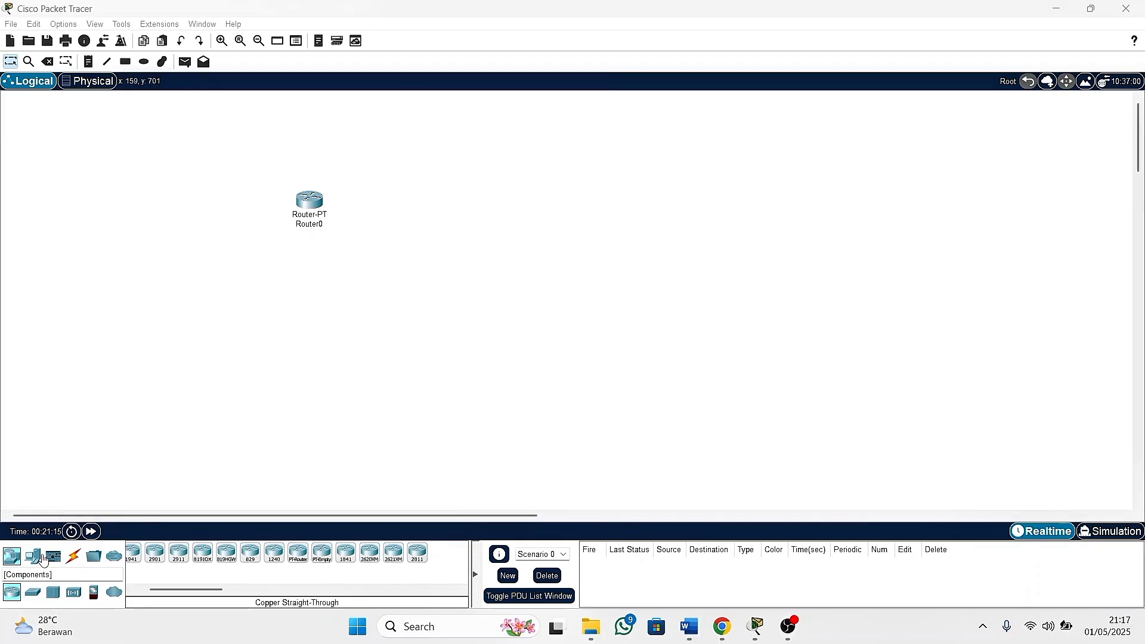
Add two PT-Switch devices below Router0, one on each side of it.
{"action": "left_click", "coordinate": [33, 592]}
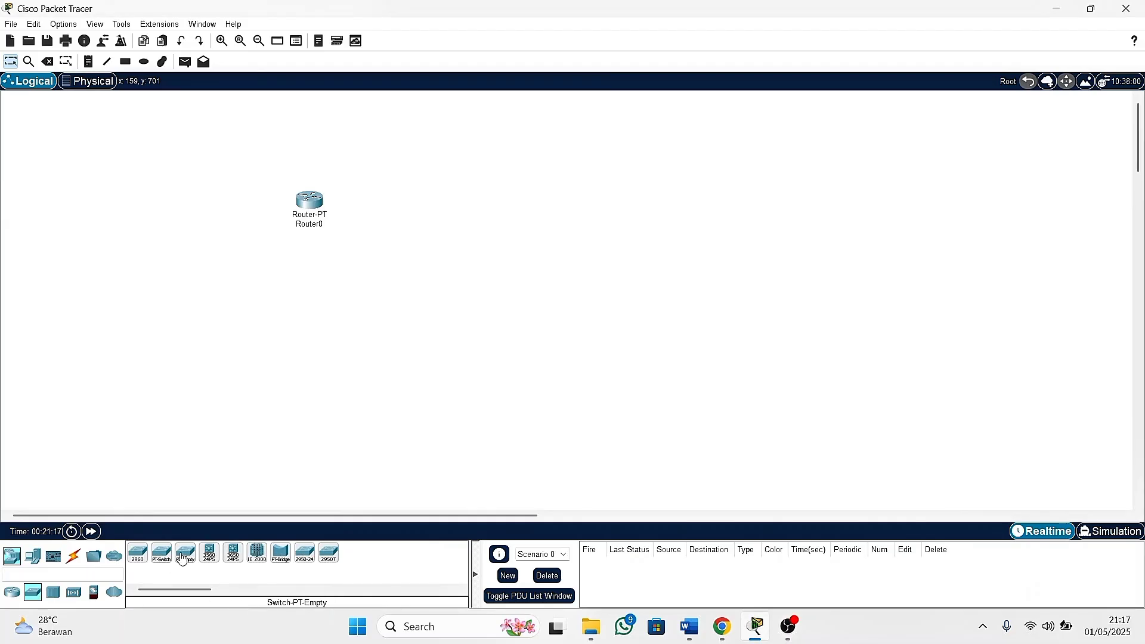
{"action": "left_click", "coordinate": [161, 554]}
{"action": "left_click", "coordinate": [176, 329]}
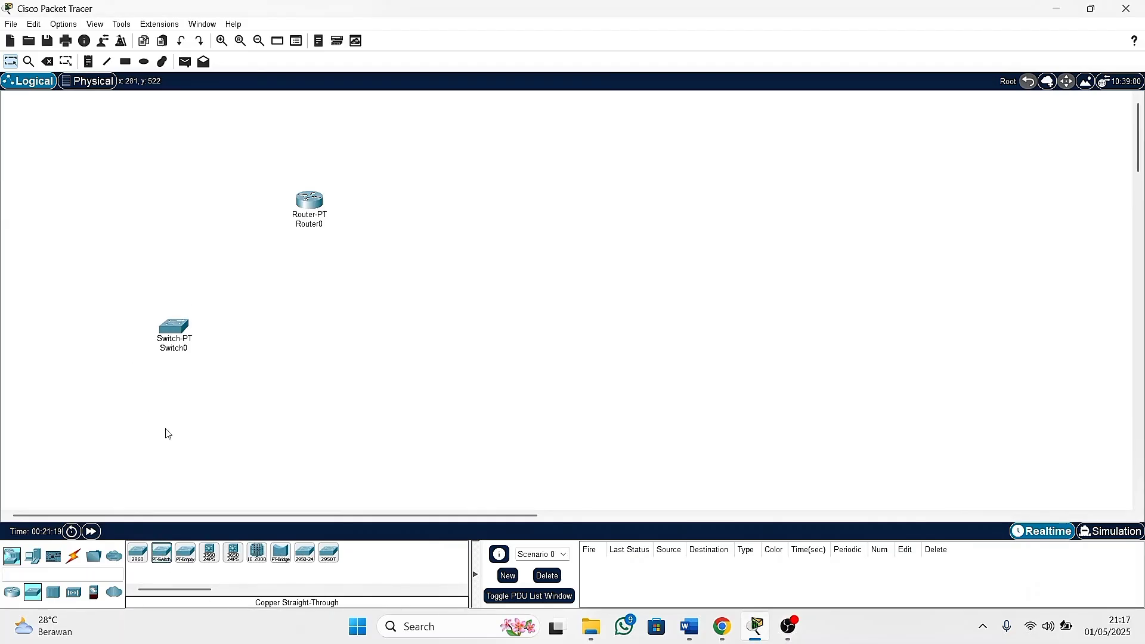
{"action": "left_click", "coordinate": [162, 554]}
{"action": "left_click", "coordinate": [402, 351]}
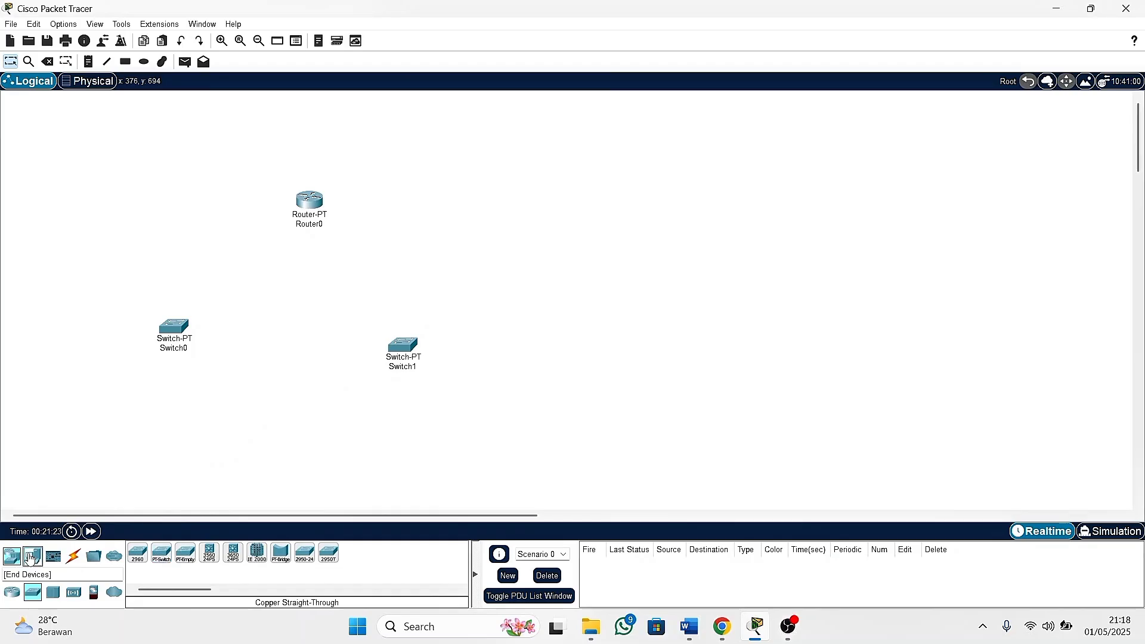
Add four PCs in a row, with two below Switch0 and two below Switch1.
{"action": "left_click", "coordinate": [31, 558]}
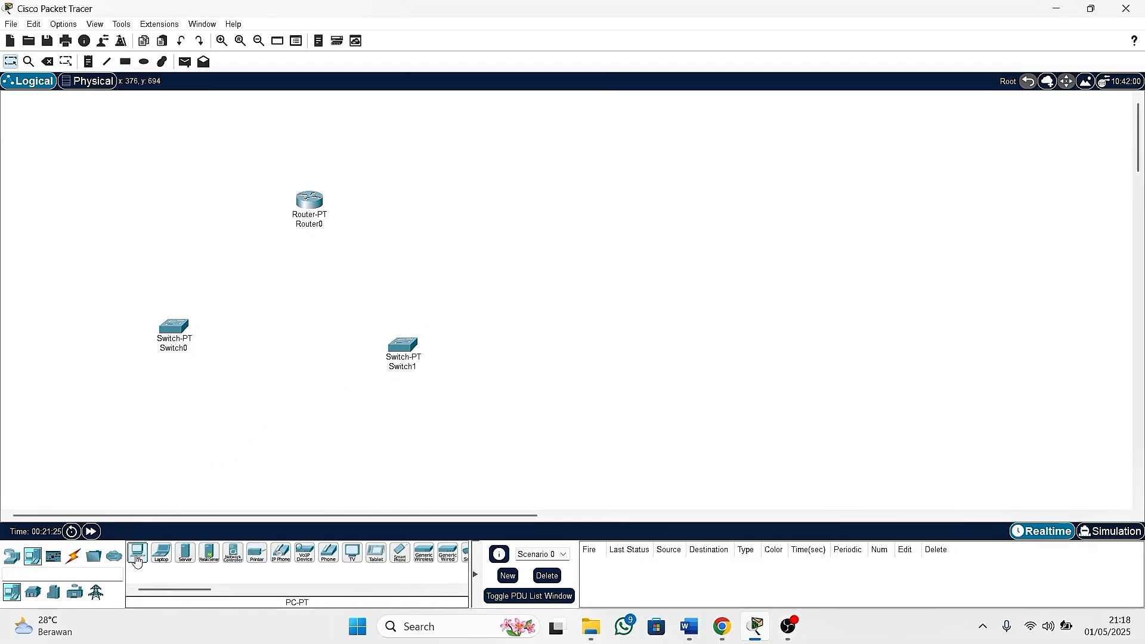
{"action": "left_click", "coordinate": [138, 562]}
{"action": "left_click", "coordinate": [112, 441]}
{"action": "left_click", "coordinate": [138, 554]}
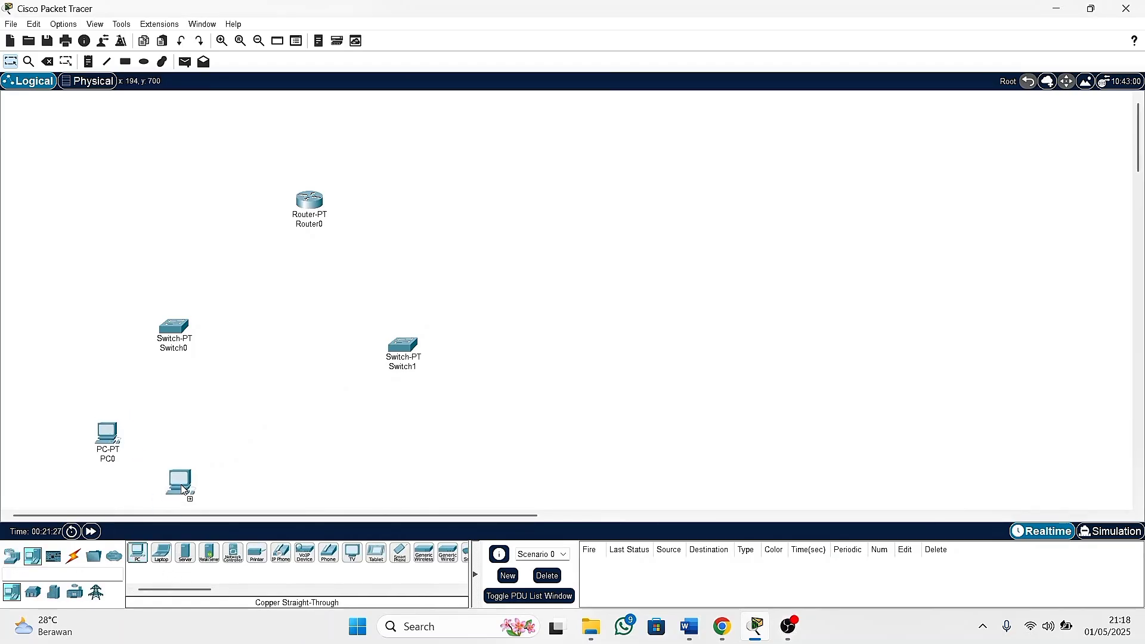
{"action": "left_click", "coordinate": [213, 446]}
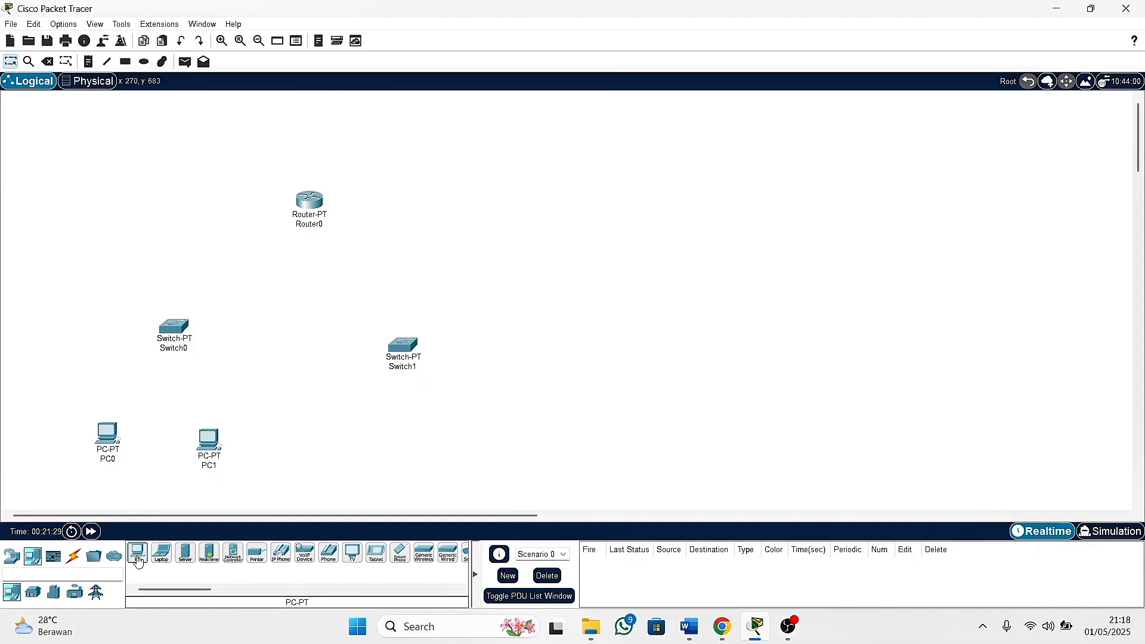
{"action": "left_click", "coordinate": [138, 562]}
{"action": "left_click", "coordinate": [362, 441]}
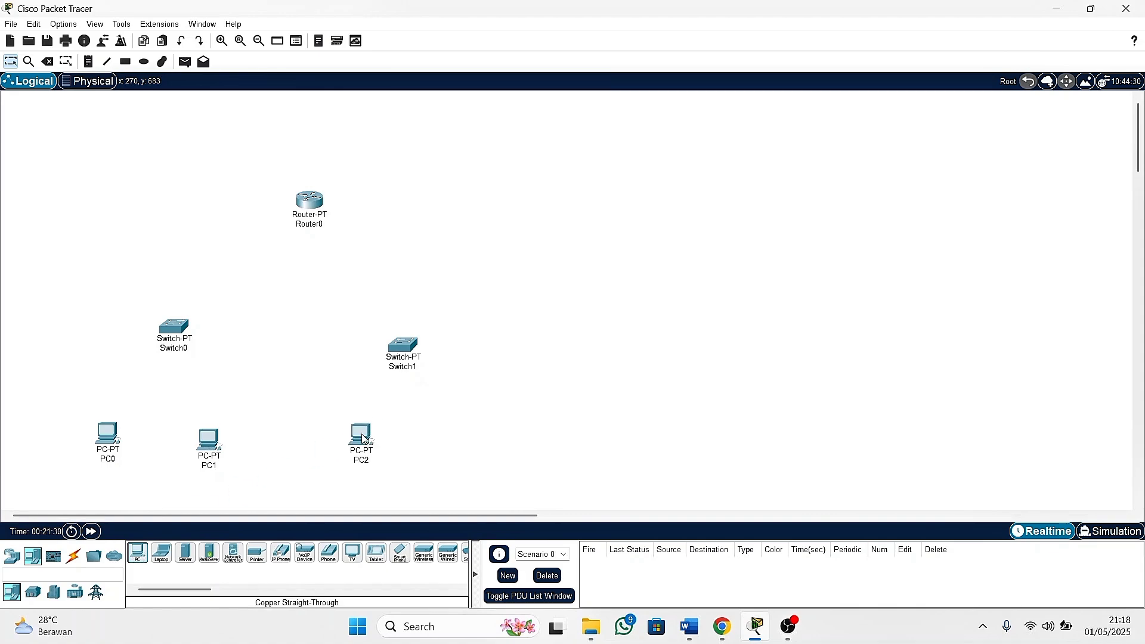
{"action": "left_click", "coordinate": [145, 554]}
{"action": "left_click", "coordinate": [514, 442]}
Tidy the topology by moving Switch0 and Switch1 closer to the router's height and shifting PC2 and PC3 slightly upward.
{"action": "left_click_drag", "start_coordinate": [409, 348], "coordinate": [418, 344]}
{"action": "left_click_drag", "start_coordinate": [174, 327], "coordinate": [201, 310]}
{"action": "left_click_drag", "start_coordinate": [407, 346], "coordinate": [431, 313]}
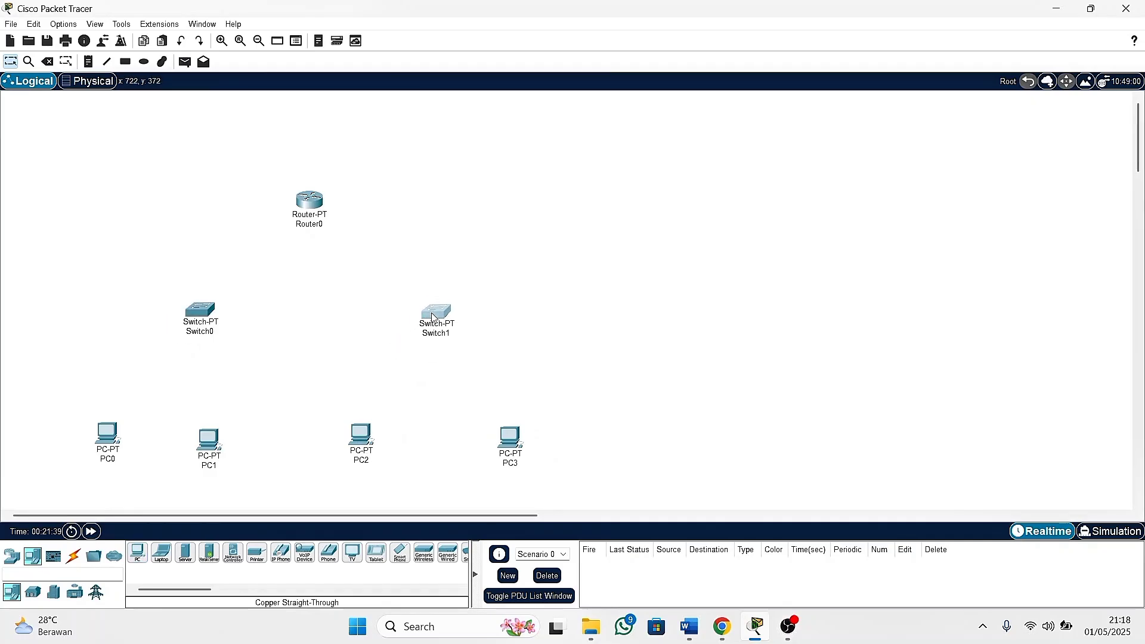
{"action": "left_click_drag", "start_coordinate": [362, 434], "coordinate": [355, 407]}
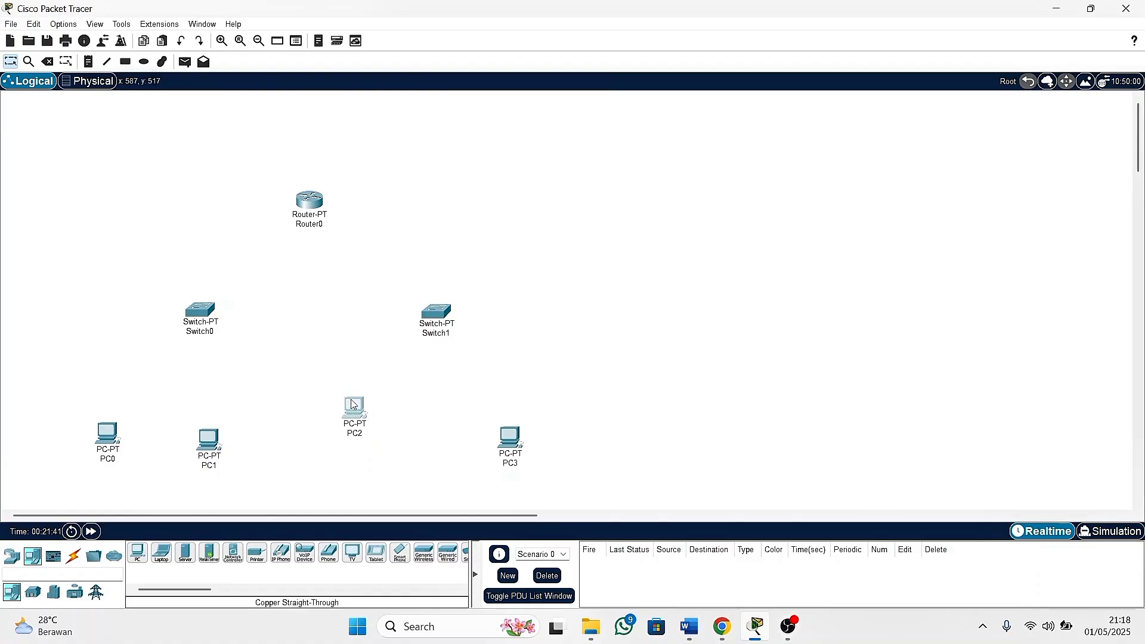
{"action": "left_click_drag", "start_coordinate": [518, 456], "coordinate": [510, 427]}
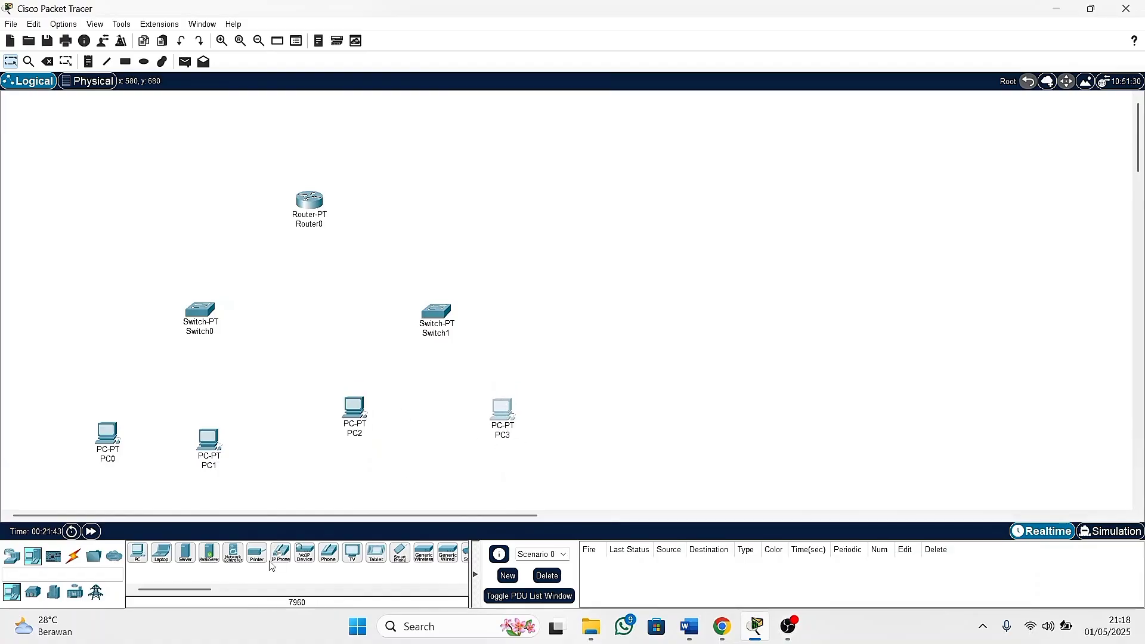
Connect PC0's FastEthernet0 to Switch0's FastEthernet0/1 with a copper straight-through cable.
{"action": "left_click", "coordinate": [71, 556]}
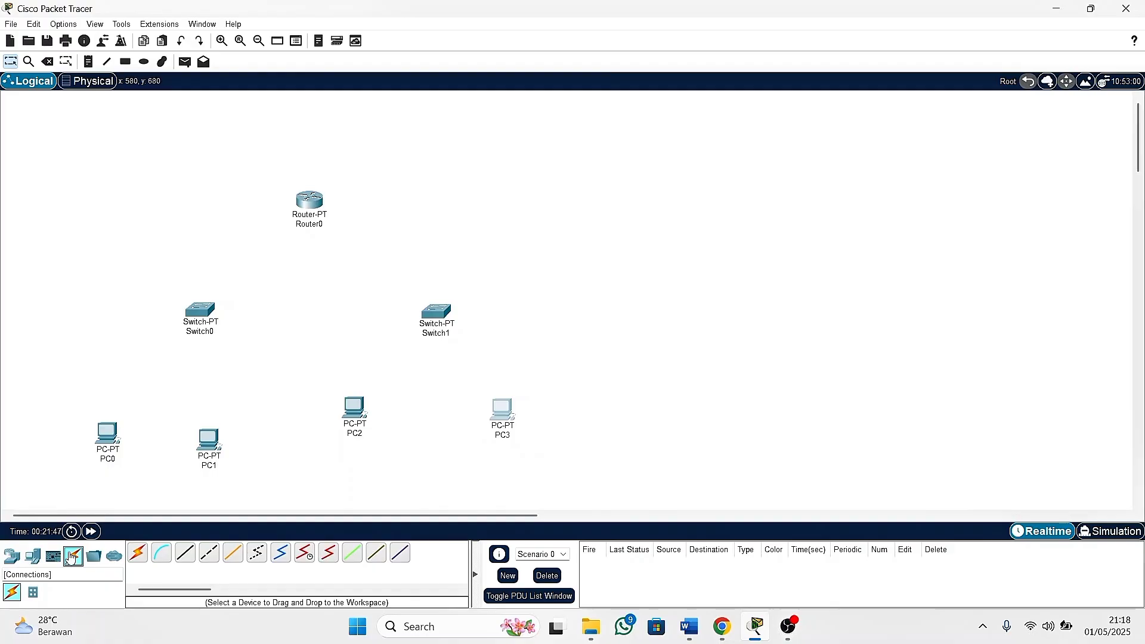
{"action": "left_click", "coordinate": [188, 562]}
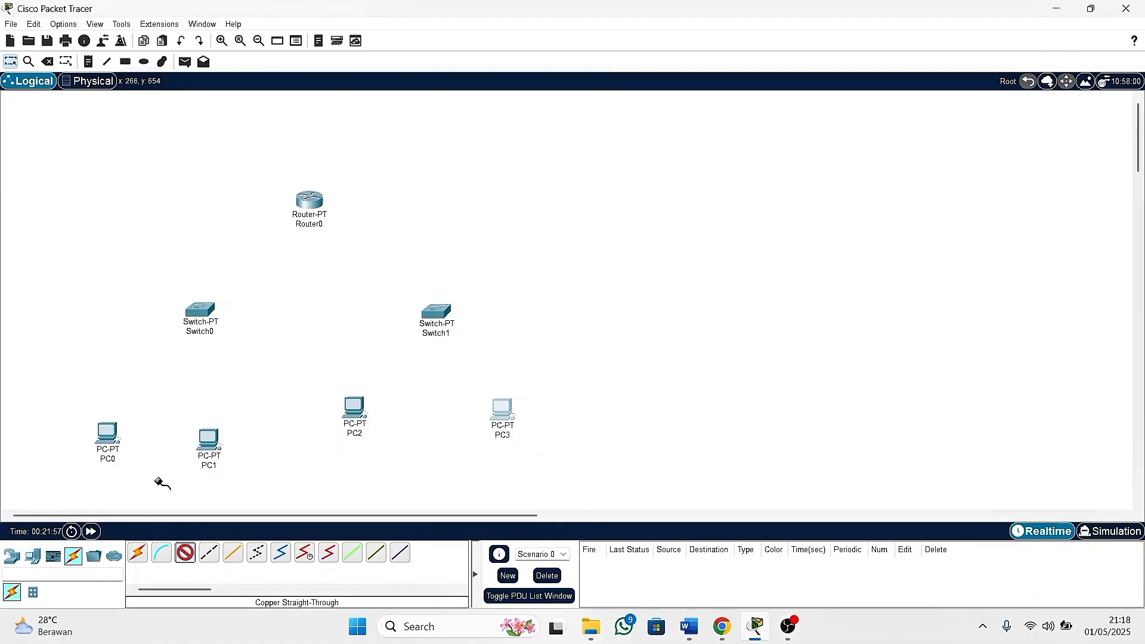
{"action": "left_click", "coordinate": [108, 440]}
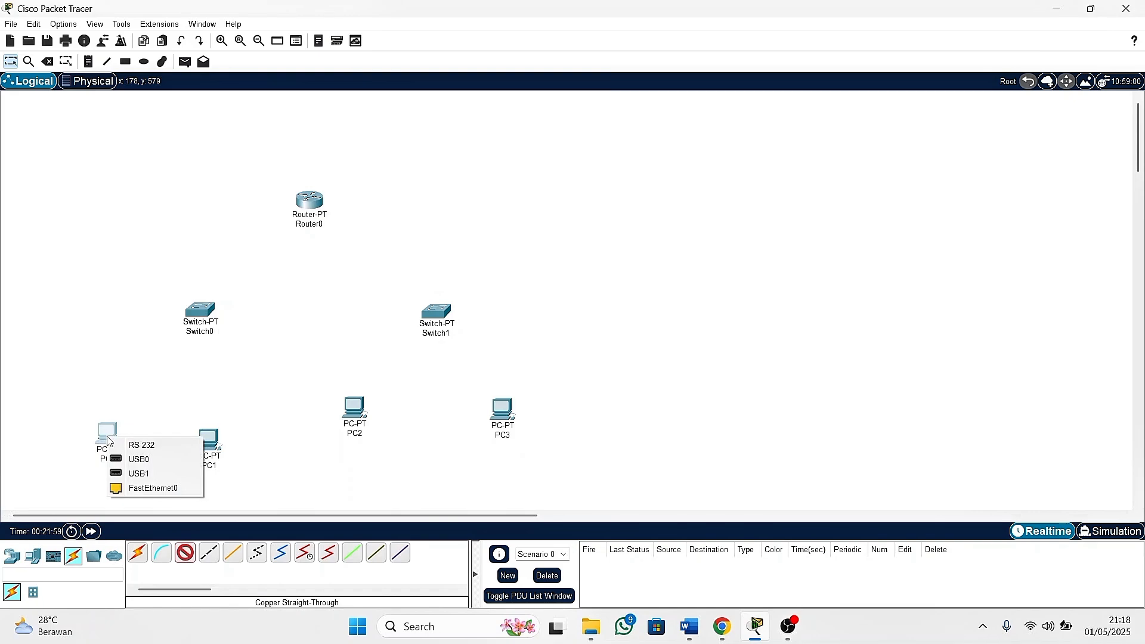
{"action": "left_click", "coordinate": [139, 491]}
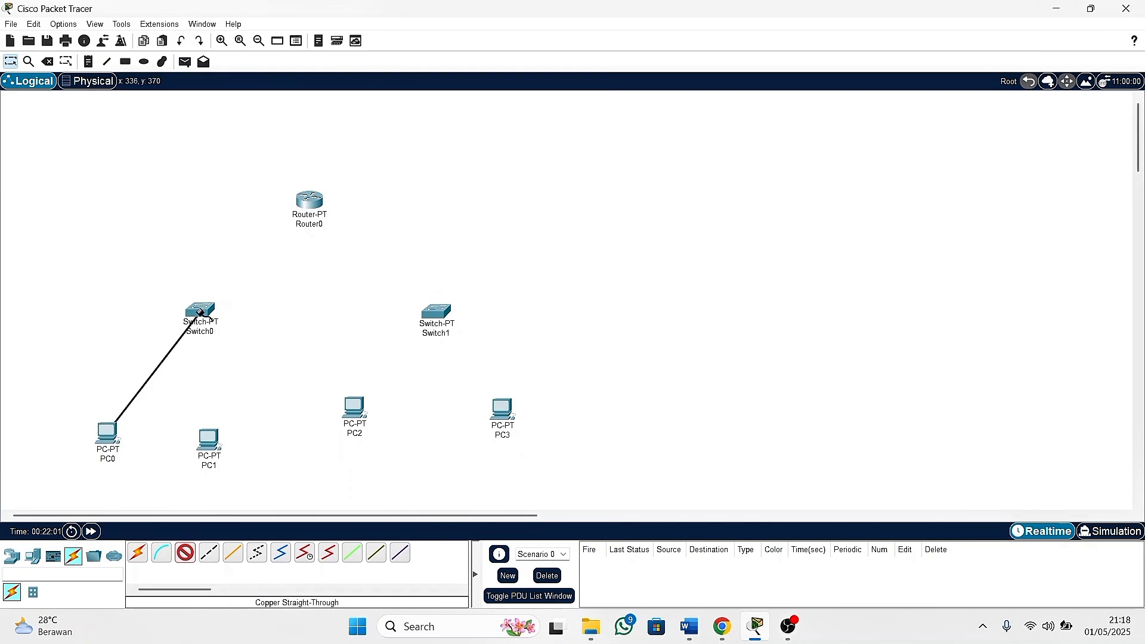
{"action": "left_click", "coordinate": [199, 313]}
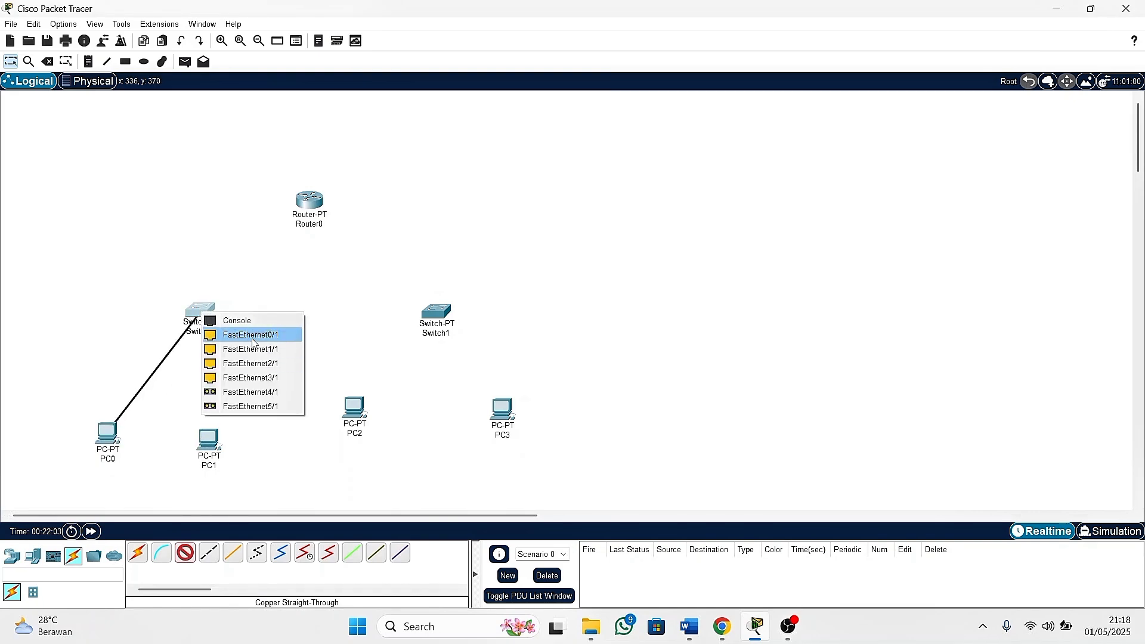
{"action": "left_click", "coordinate": [245, 335]}
Connect PC1's FastEthernet0 to Switch0's FastEthernet1/1 with a copper straight-through cable.
{"action": "left_click", "coordinate": [182, 557]}
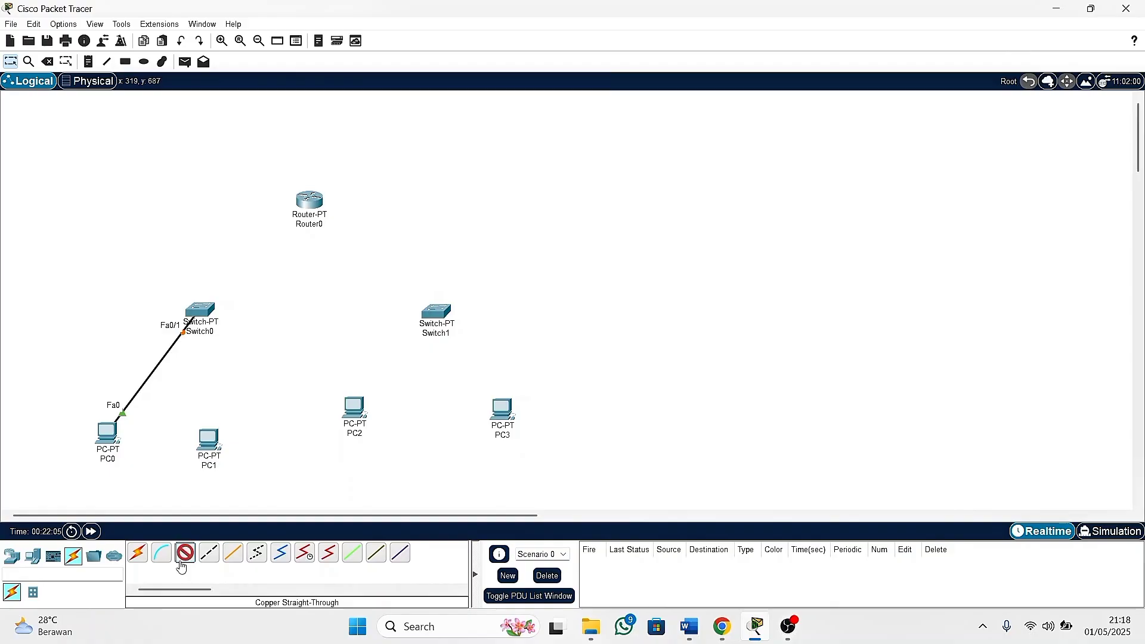
{"action": "left_click", "coordinate": [213, 451]}
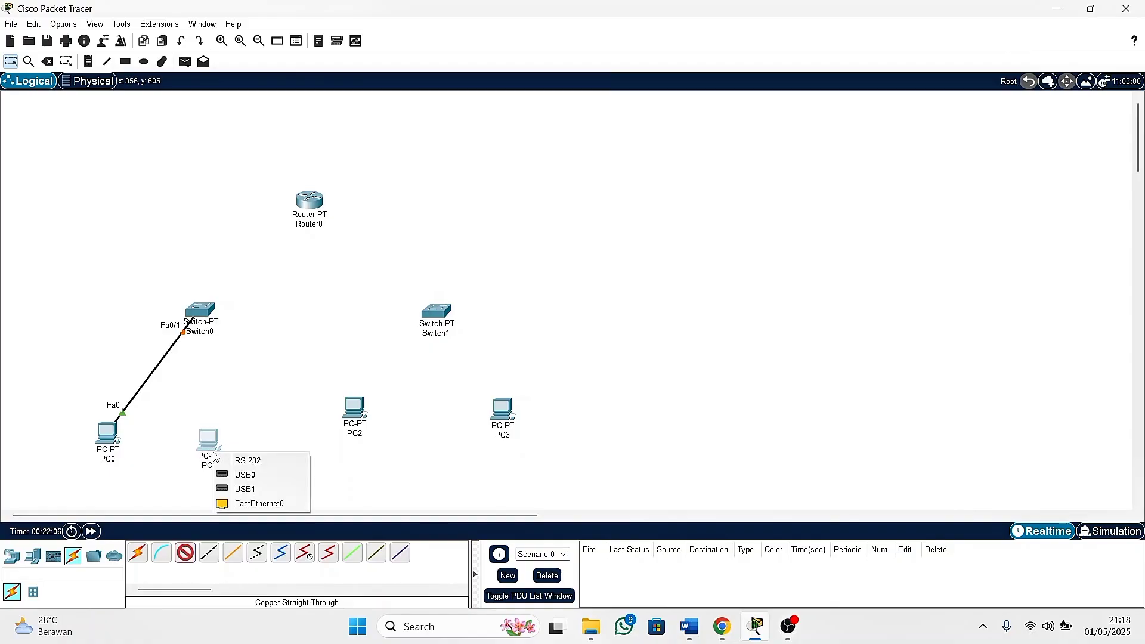
{"action": "left_click", "coordinate": [247, 505]}
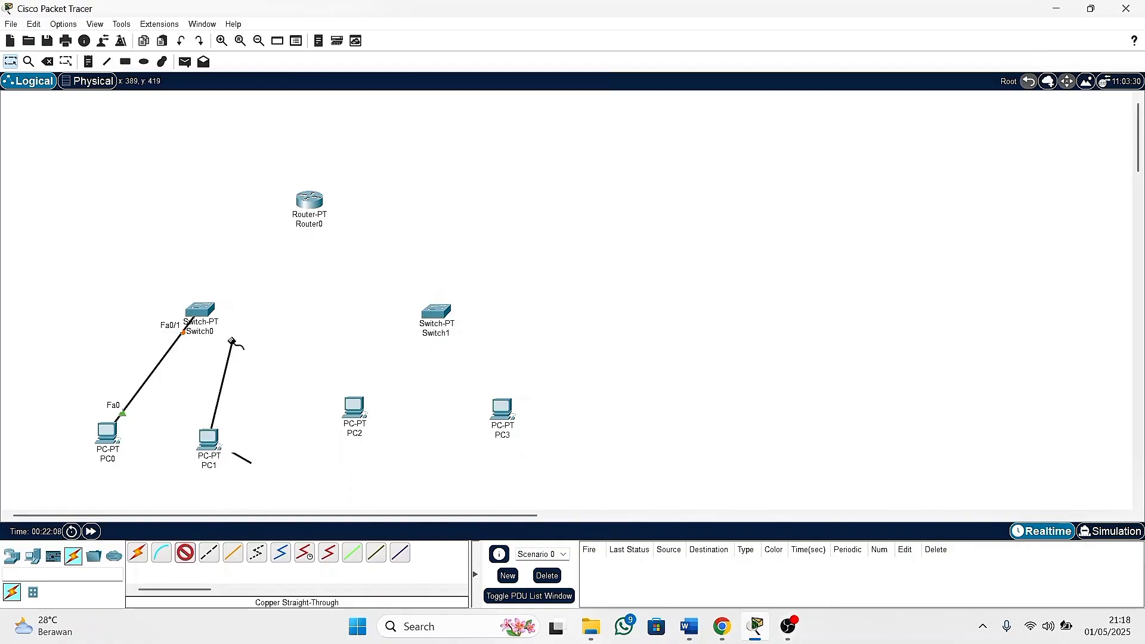
{"action": "left_click", "coordinate": [207, 310]}
{"action": "left_click", "coordinate": [239, 329]}
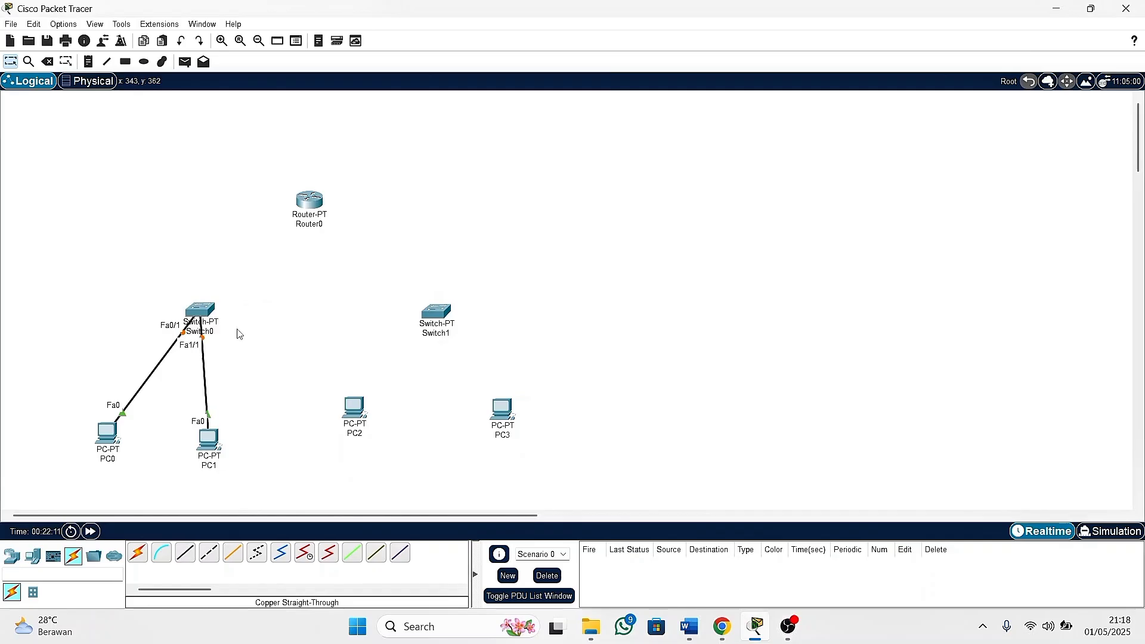
Connect PC2's FastEthernet0 to Switch1's FastEthernet0/1 with a copper straight-through cable.
{"action": "left_click", "coordinate": [185, 552]}
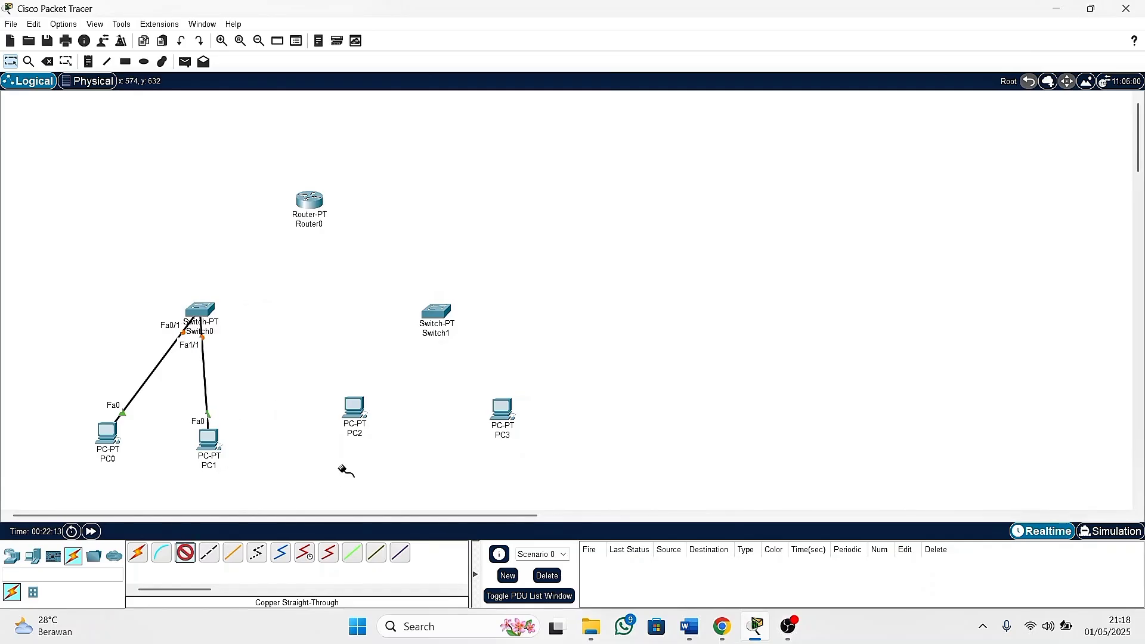
{"action": "left_click", "coordinate": [356, 408]}
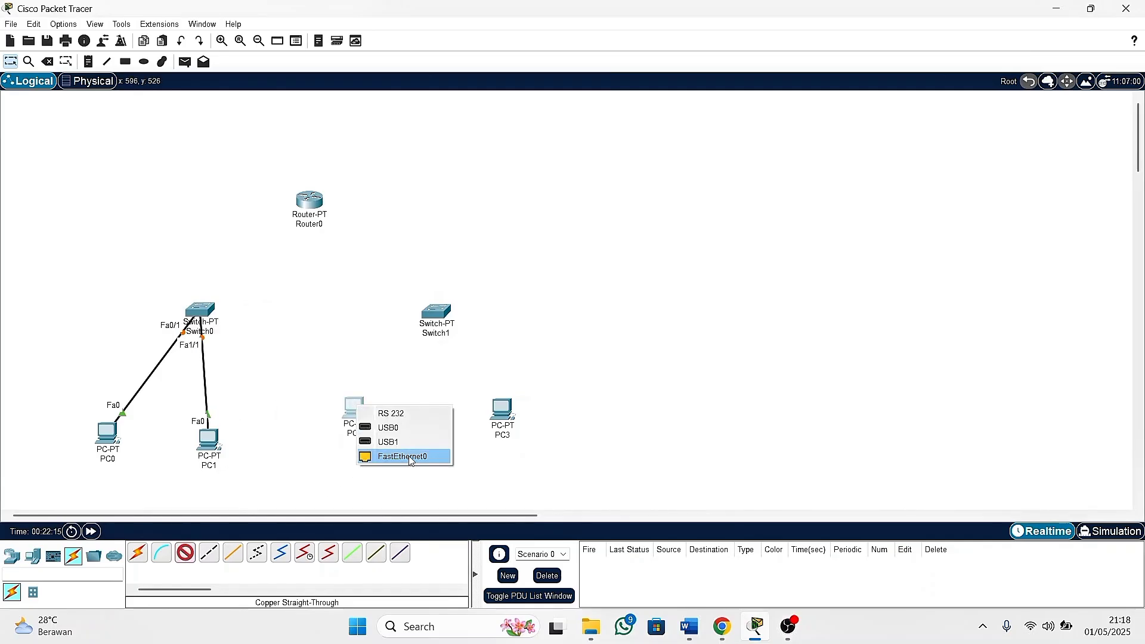
{"action": "left_click", "coordinate": [411, 457]}
{"action": "left_click", "coordinate": [437, 311]}
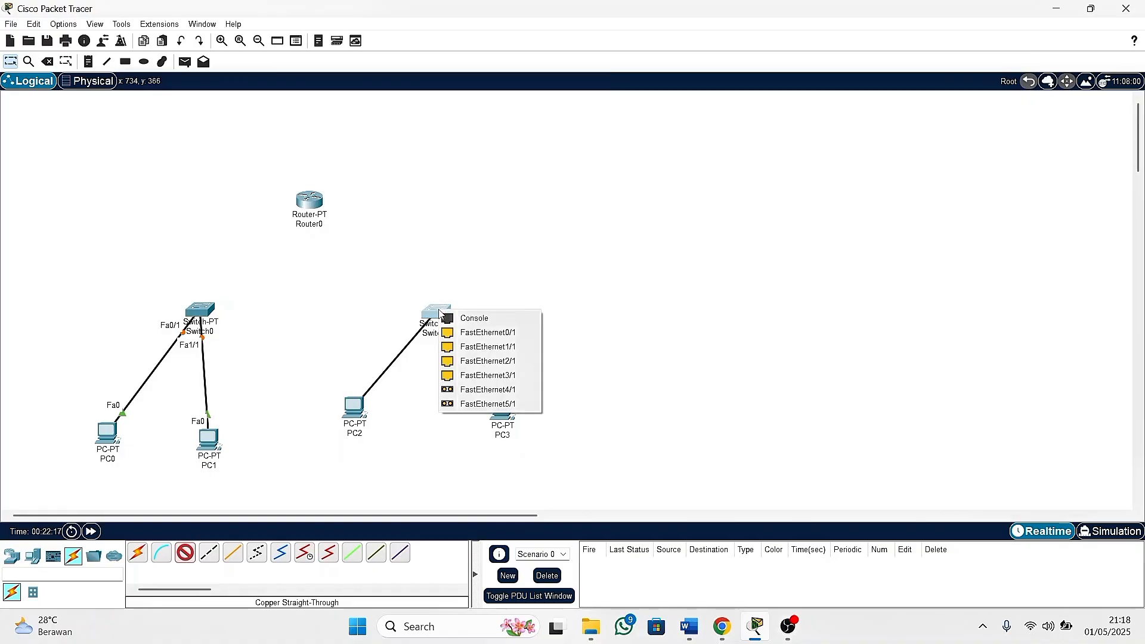
{"action": "left_click", "coordinate": [459, 332]}
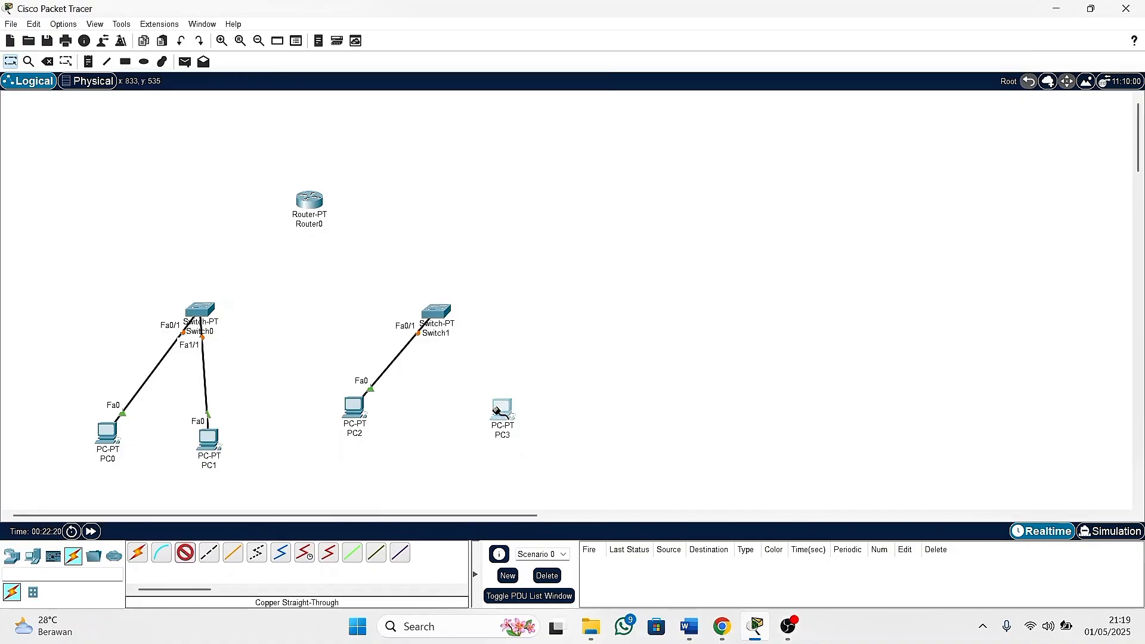
Connect PC3's FastEthernet0 to Switch1's FastEthernet1/1 with a copper straight-through cable.
{"action": "left_click", "coordinate": [500, 411]}
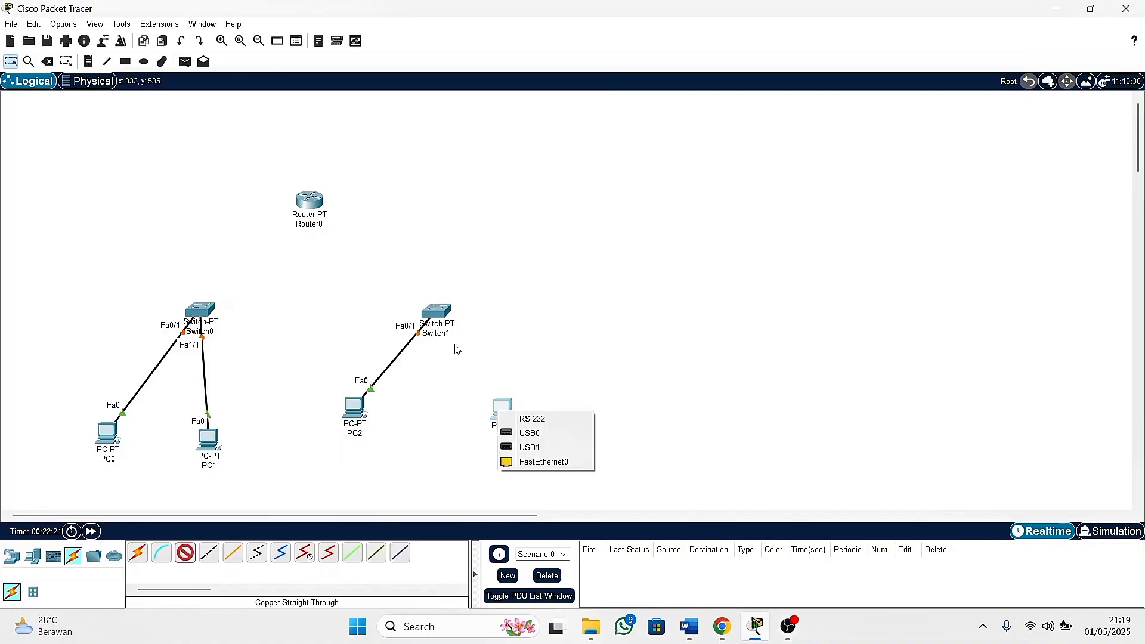
{"action": "left_click", "coordinate": [516, 463]}
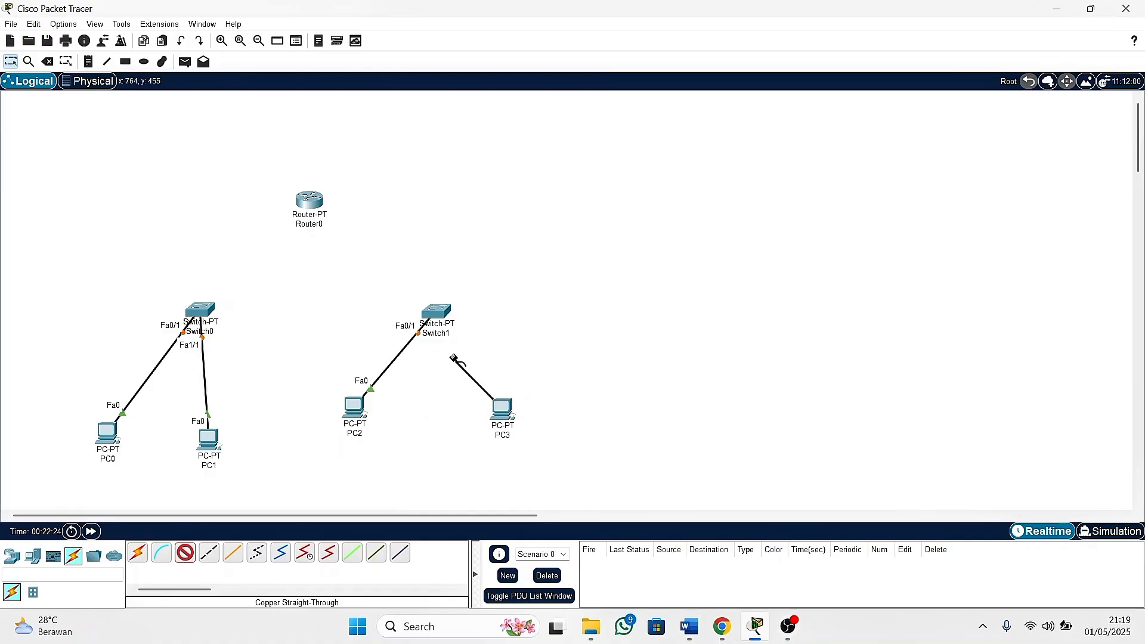
{"action": "left_click", "coordinate": [437, 312]}
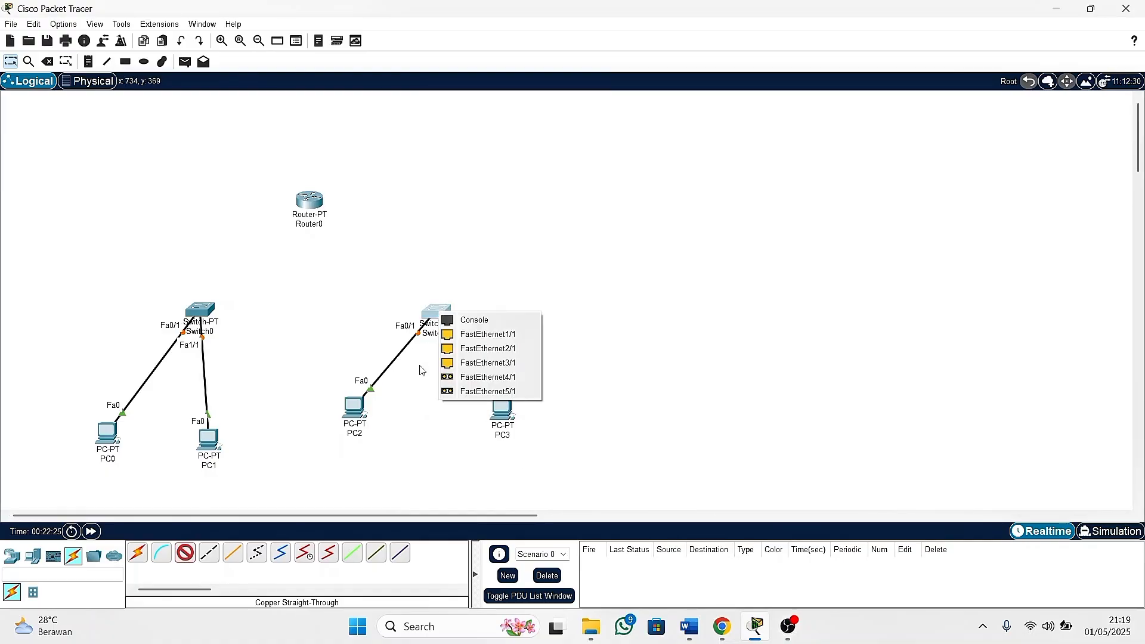
{"action": "left_click", "coordinate": [471, 335]}
Connect Switch0's FastEthernet2/1 to Router0's FastEthernet0/0 with a copper straight-through cable.
{"action": "left_click", "coordinate": [186, 553]}
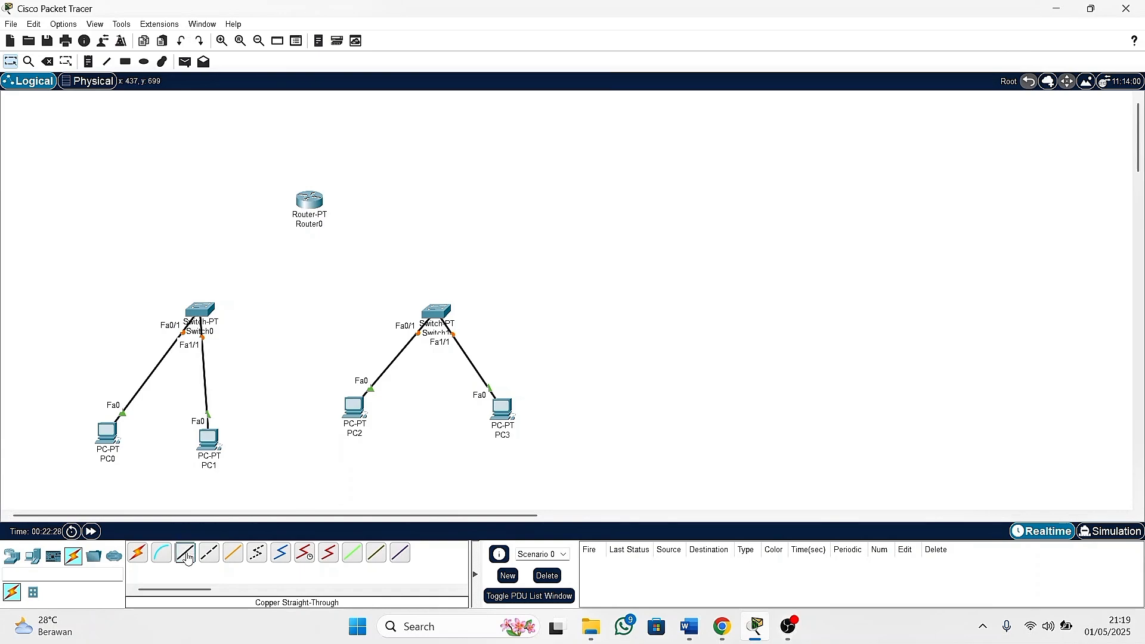
{"action": "left_click", "coordinate": [433, 311]}
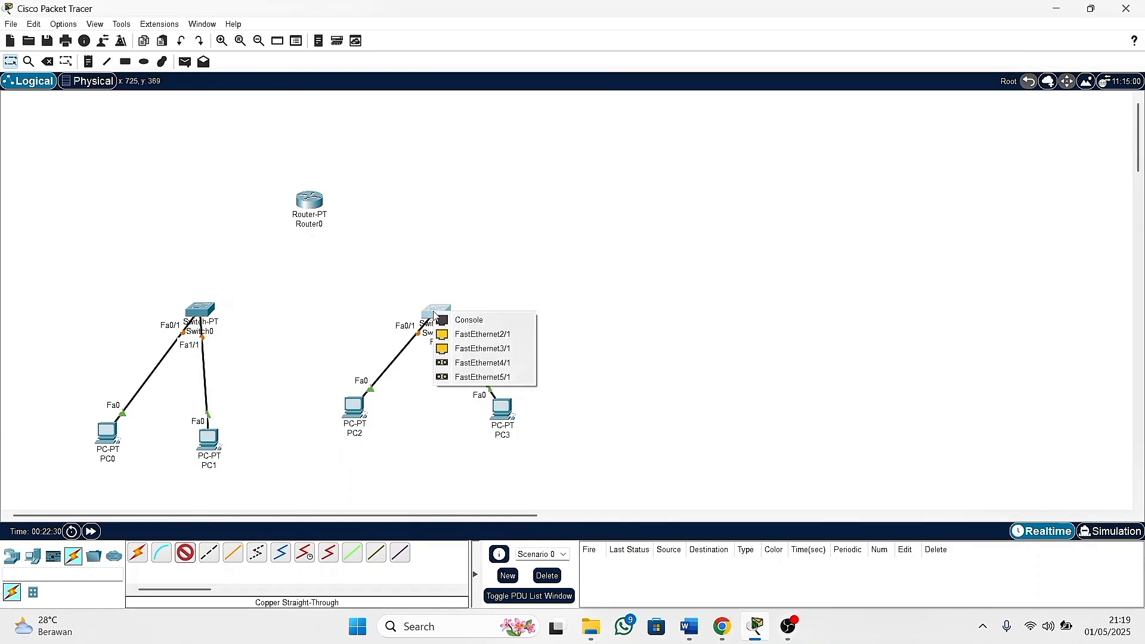
{"action": "left_click", "coordinate": [416, 292]}
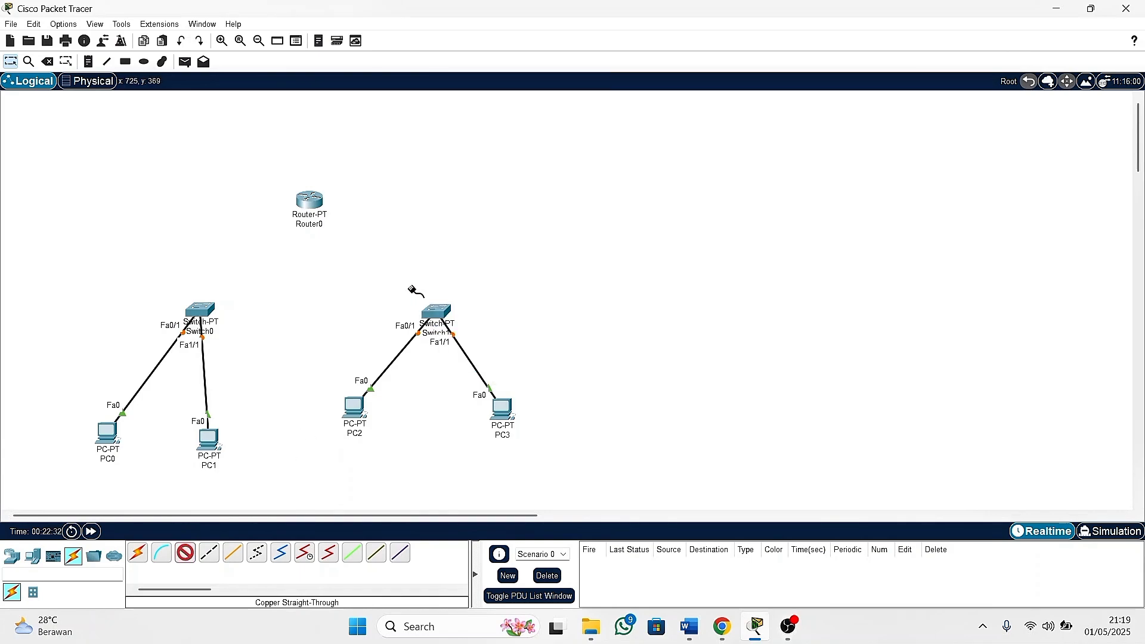
{"action": "left_click", "coordinate": [210, 308]}
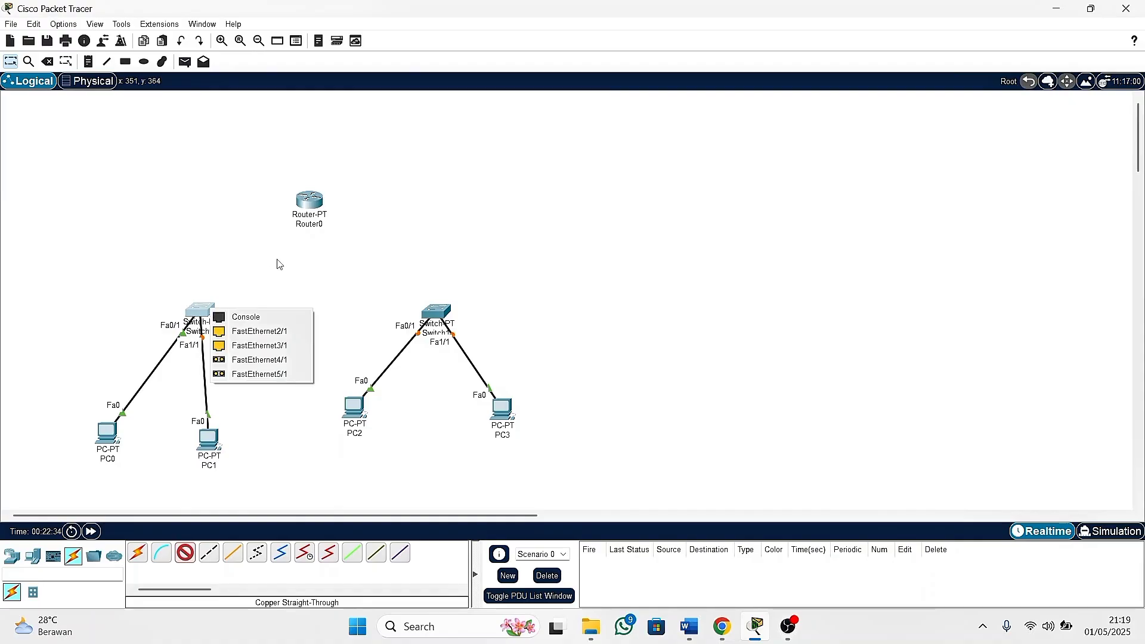
{"action": "left_click", "coordinate": [273, 331]}
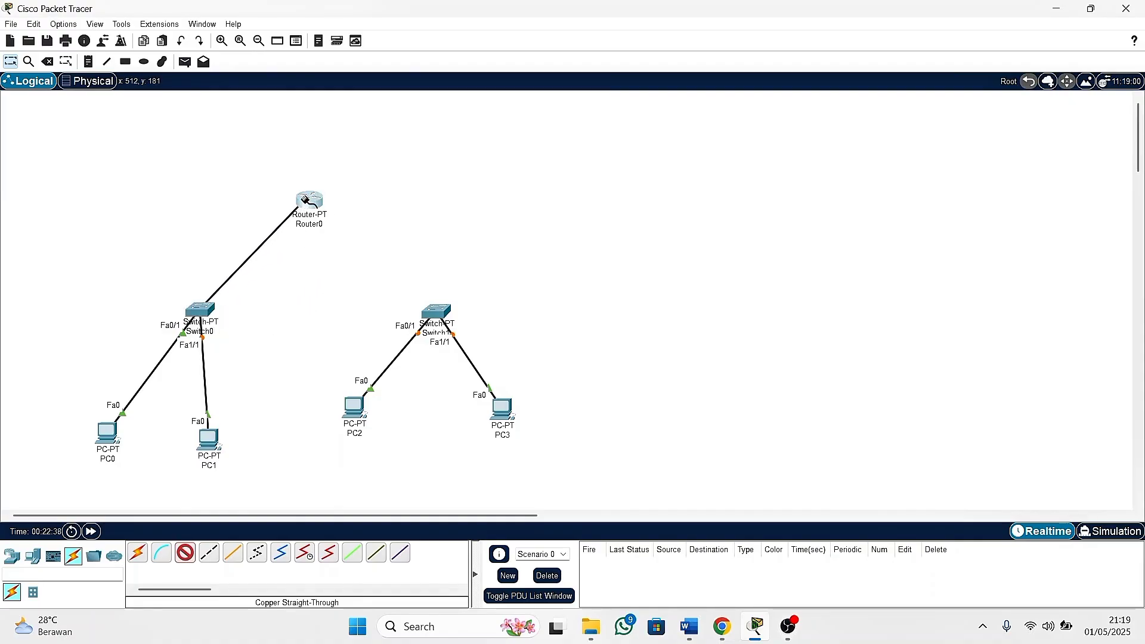
{"action": "left_click", "coordinate": [307, 199]}
{"action": "left_click", "coordinate": [331, 236]}
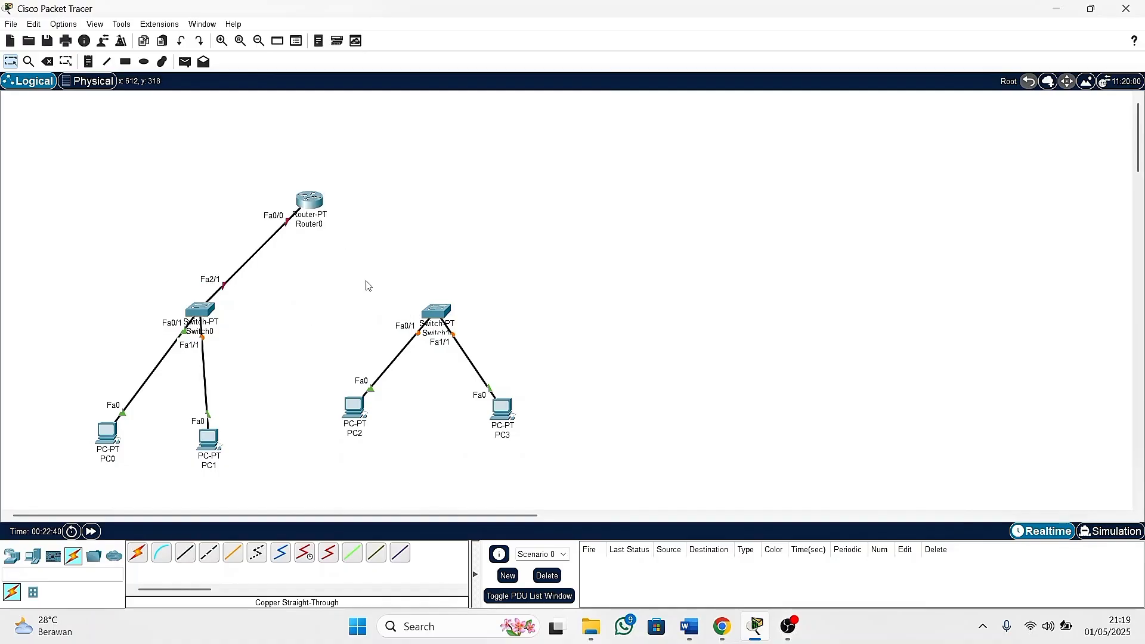
Connect Switch1's FastEthernet2/1 to Router0's FastEthernet1/0 with a copper straight-through cable.
{"action": "left_click", "coordinate": [185, 553]}
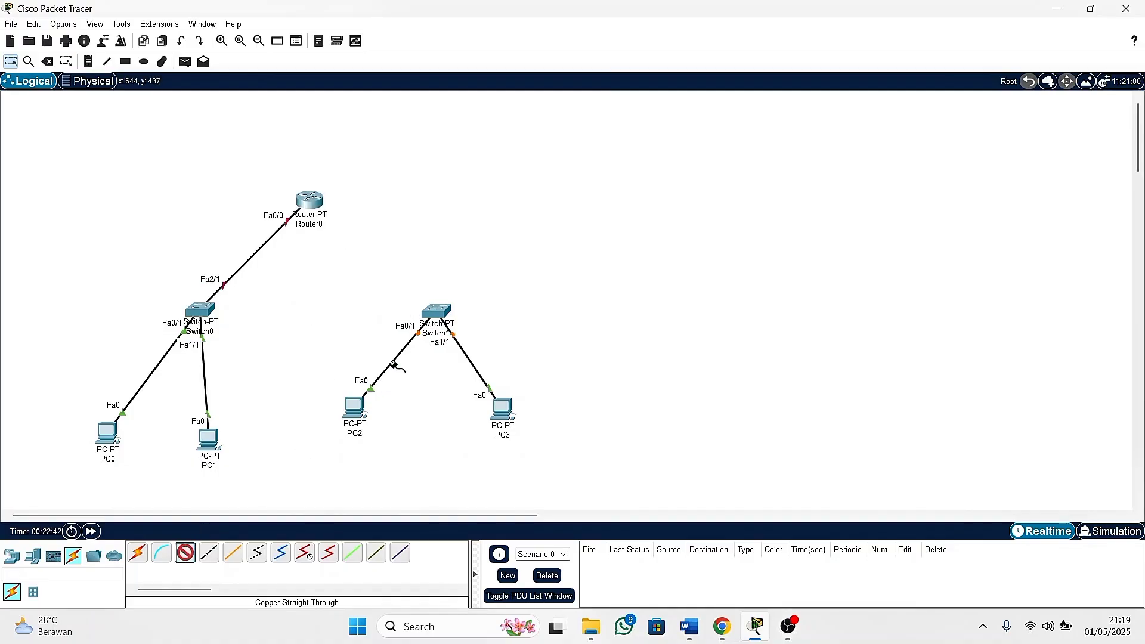
{"action": "left_click", "coordinate": [435, 309]}
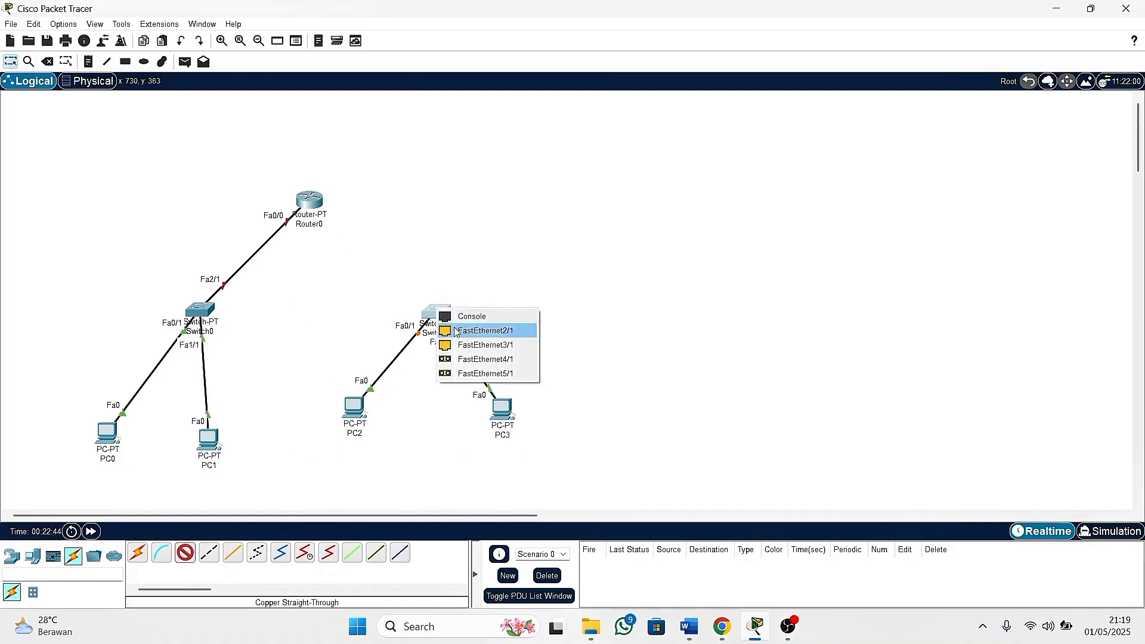
{"action": "left_click", "coordinate": [453, 329]}
{"action": "left_click", "coordinate": [310, 199]}
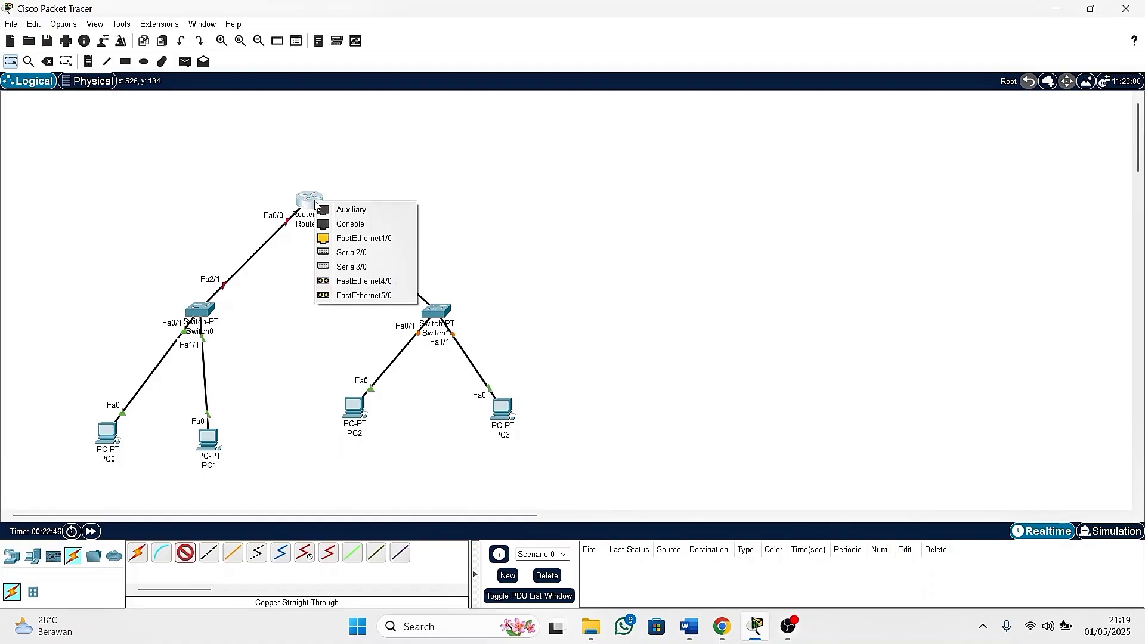
{"action": "left_click", "coordinate": [345, 239]}
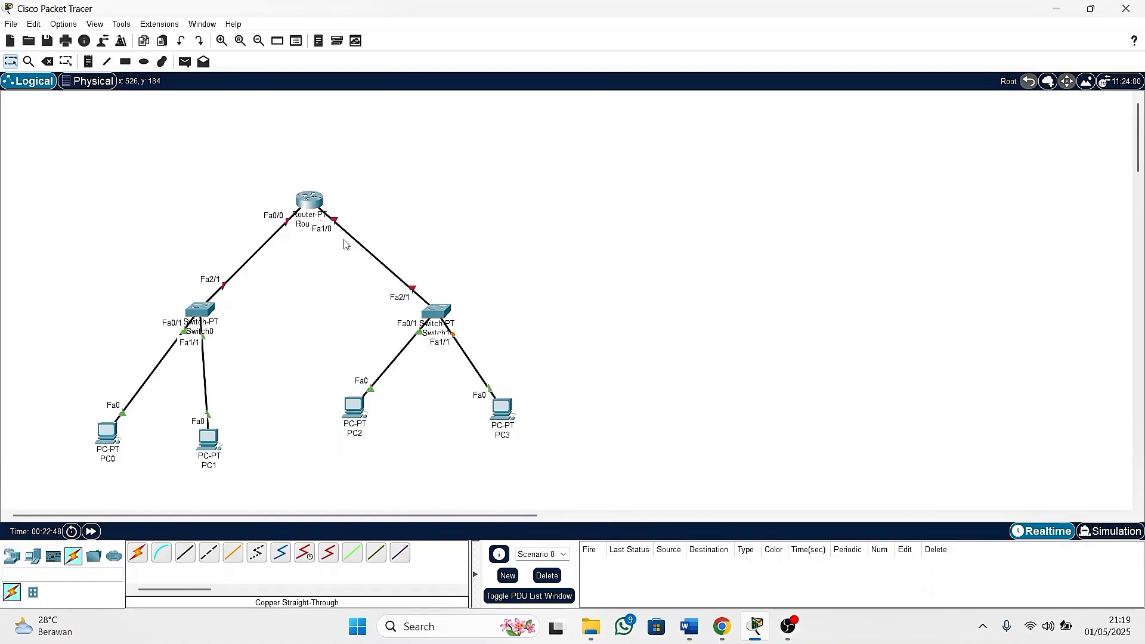
Turn on the FastEthernet0/0 and FastEthernet1/0 ports of Router0 and close its configuration window.
{"action": "left_click", "coordinate": [310, 202]}
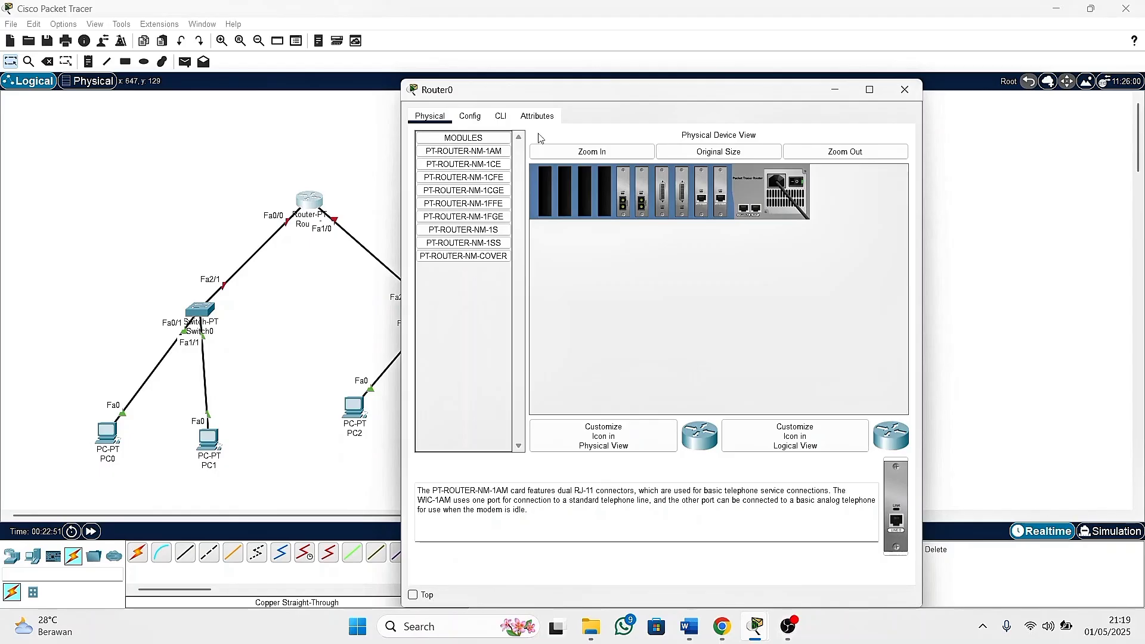
{"action": "left_click", "coordinate": [480, 118]}
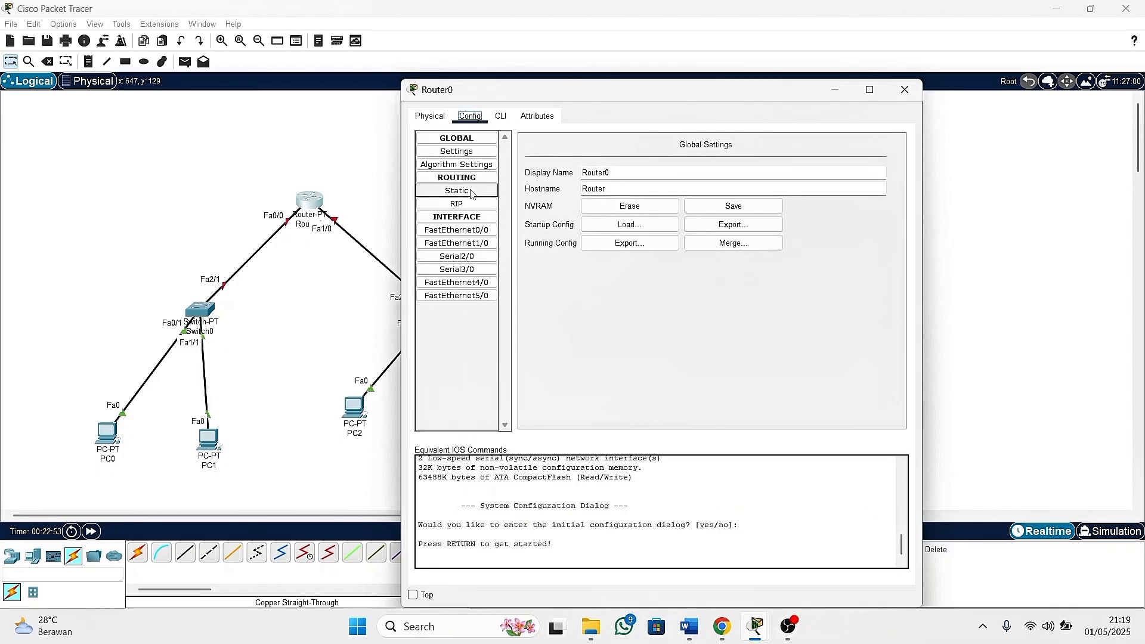
{"action": "left_click", "coordinate": [471, 231]}
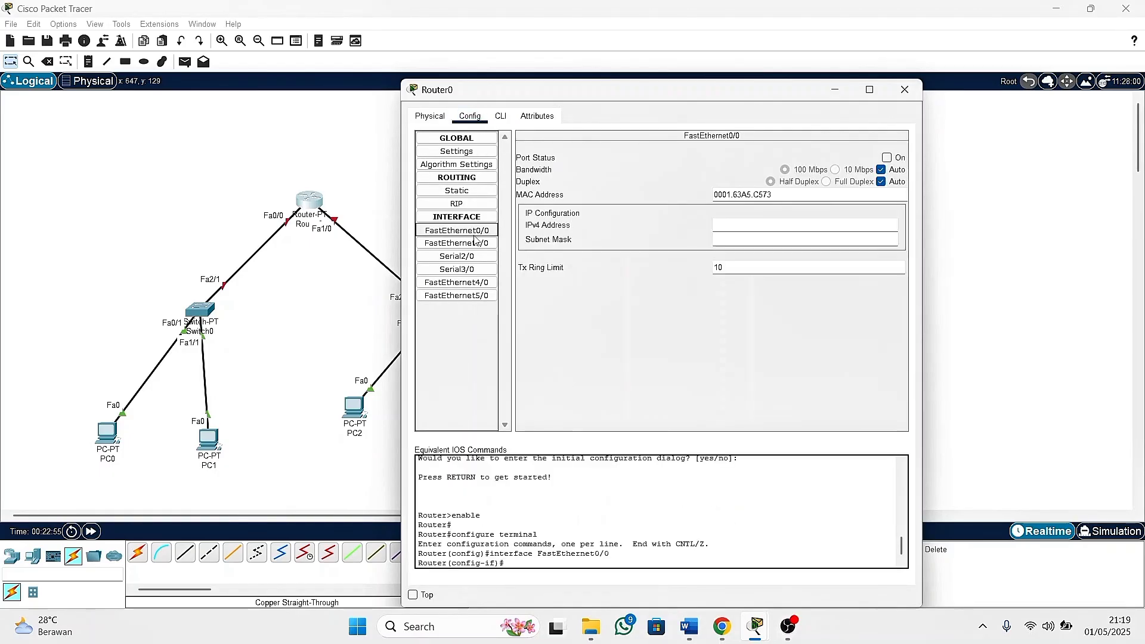
{"action": "left_click", "coordinate": [482, 245]}
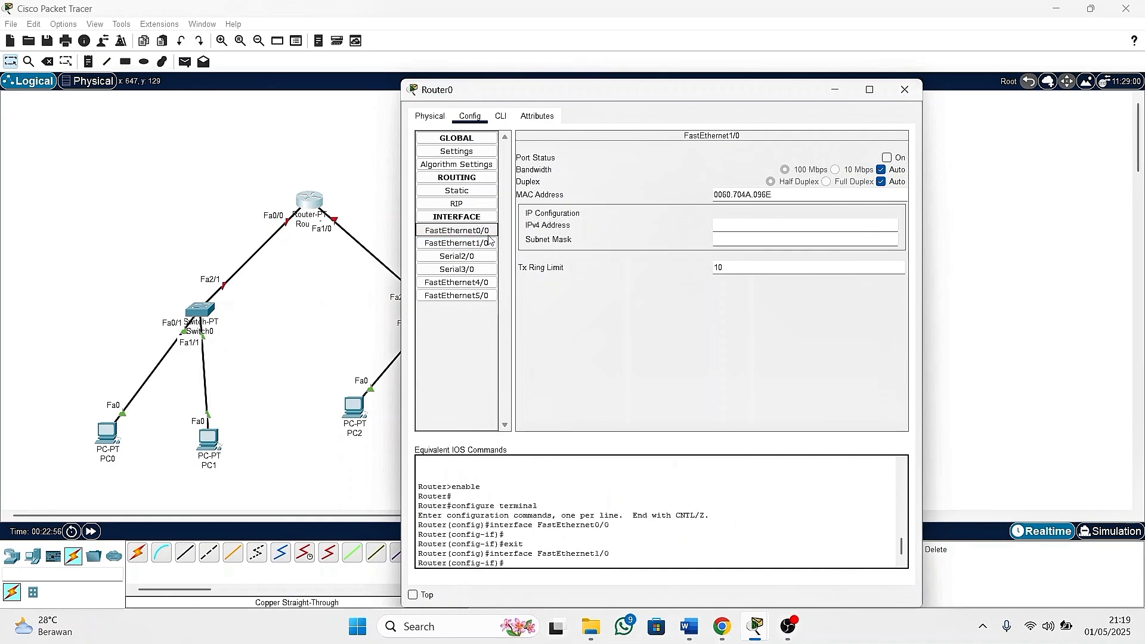
{"action": "left_click", "coordinate": [488, 233]}
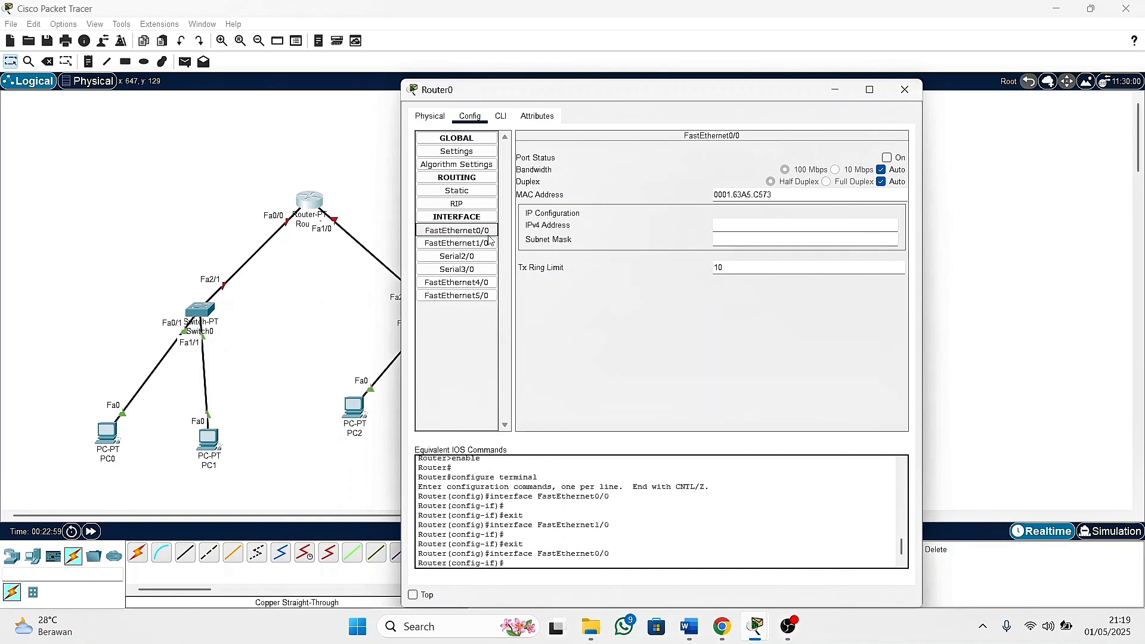
{"action": "left_click", "coordinate": [886, 158]}
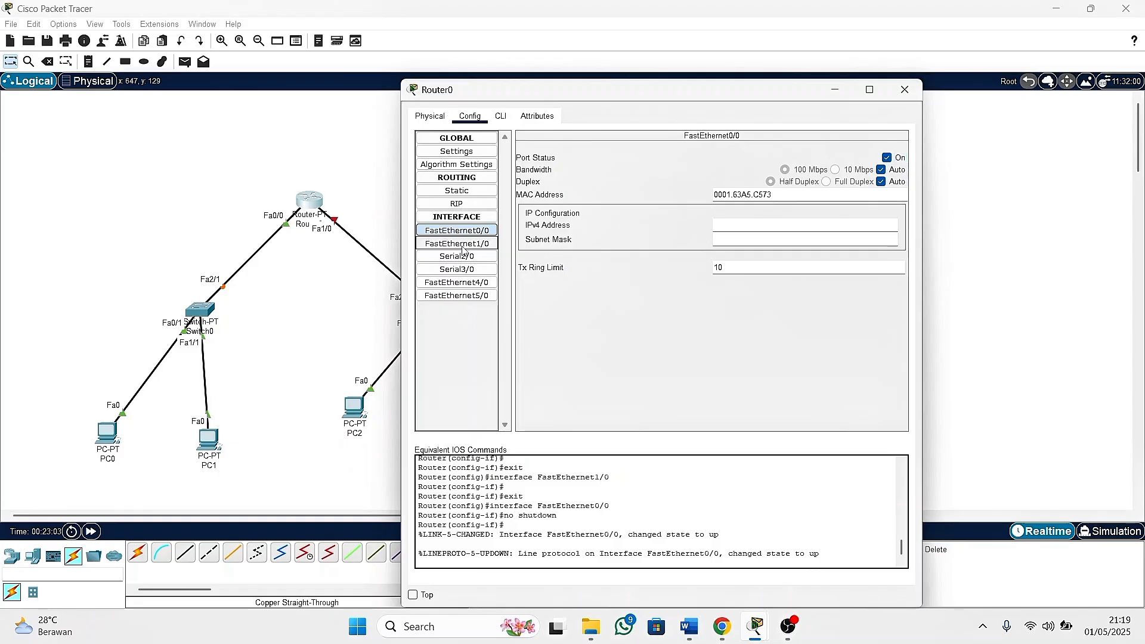
{"action": "left_click", "coordinate": [462, 244]}
{"action": "left_click", "coordinate": [886, 158]}
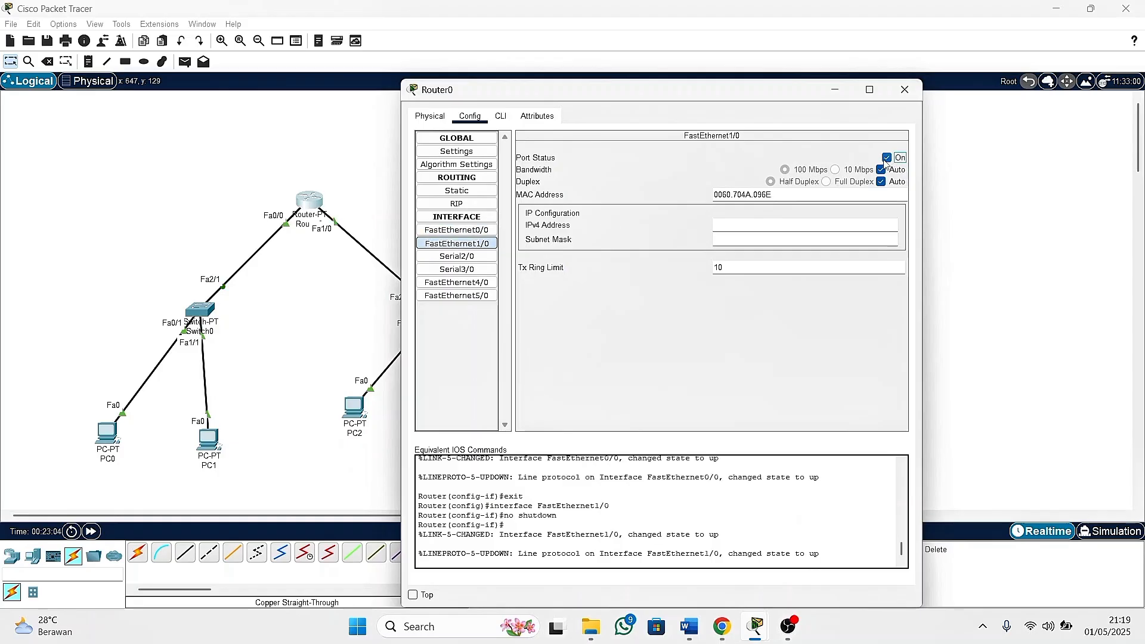
{"action": "left_click", "coordinate": [904, 90]}
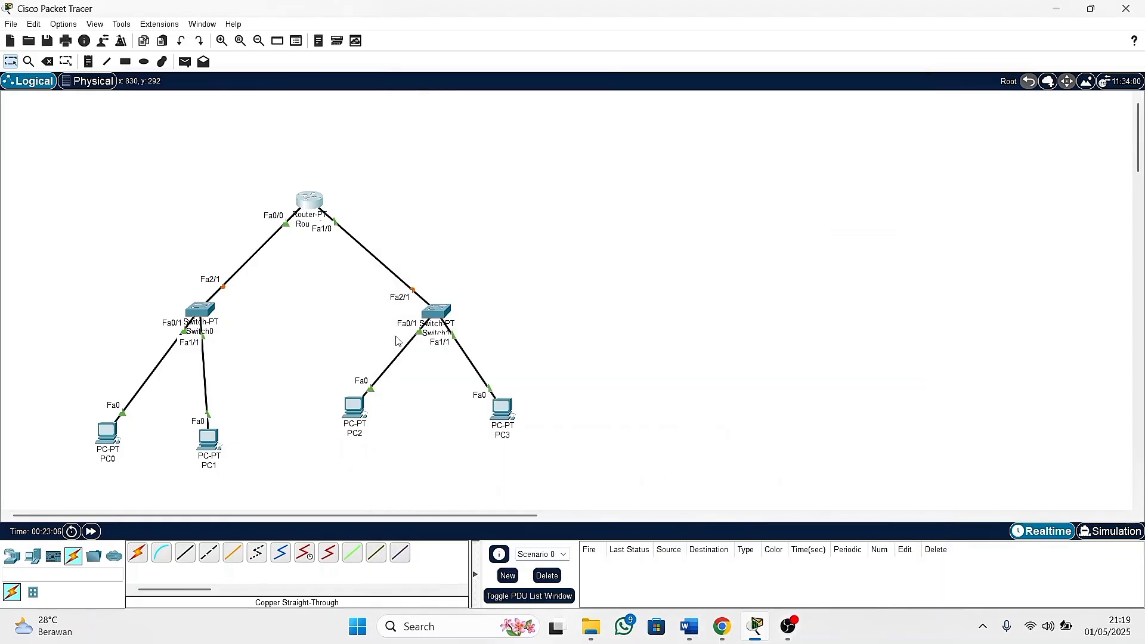
Give PC0 the static IPv4 address 192.168.1.2 with subnet mask 255.255.255.0.
{"action": "left_click", "coordinate": [108, 437]}
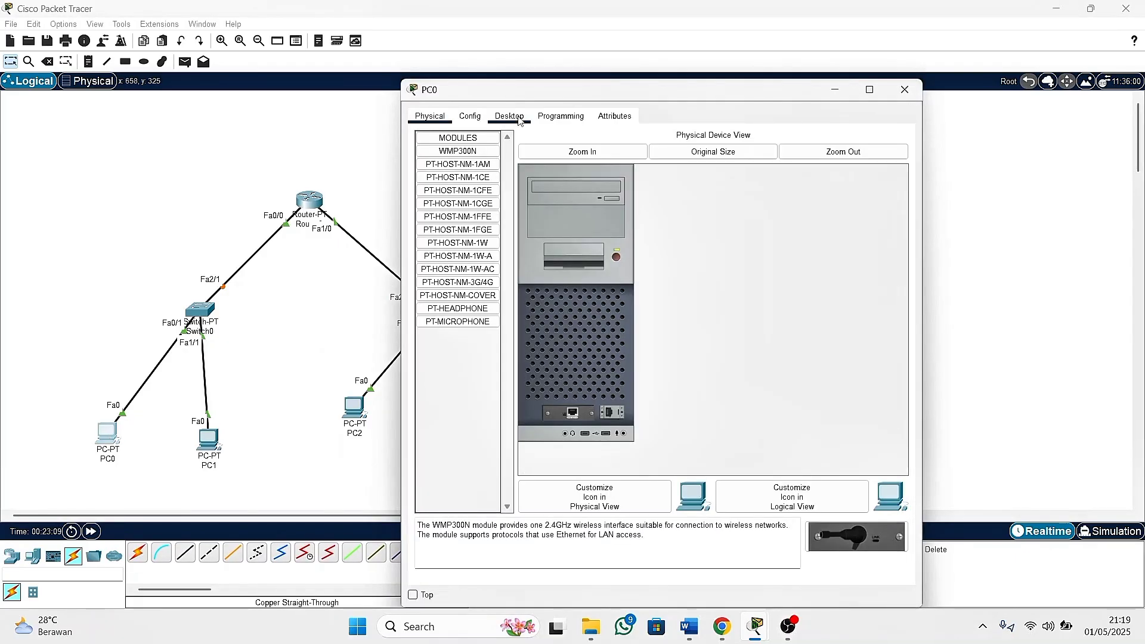
{"action": "left_click", "coordinate": [477, 124]}
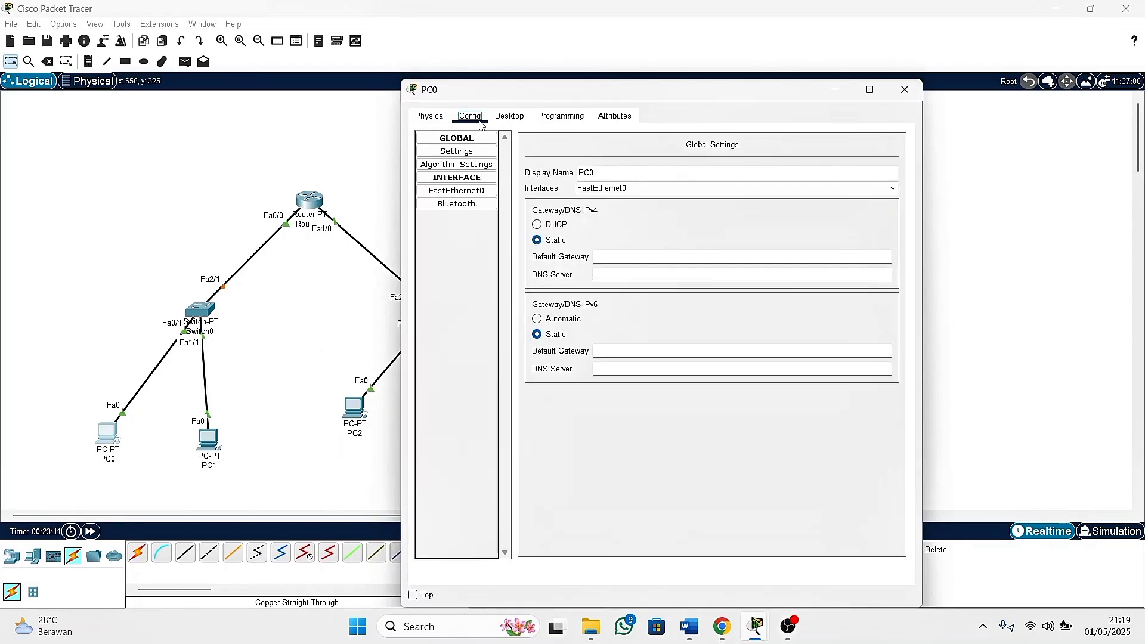
{"action": "left_click", "coordinate": [510, 117]}
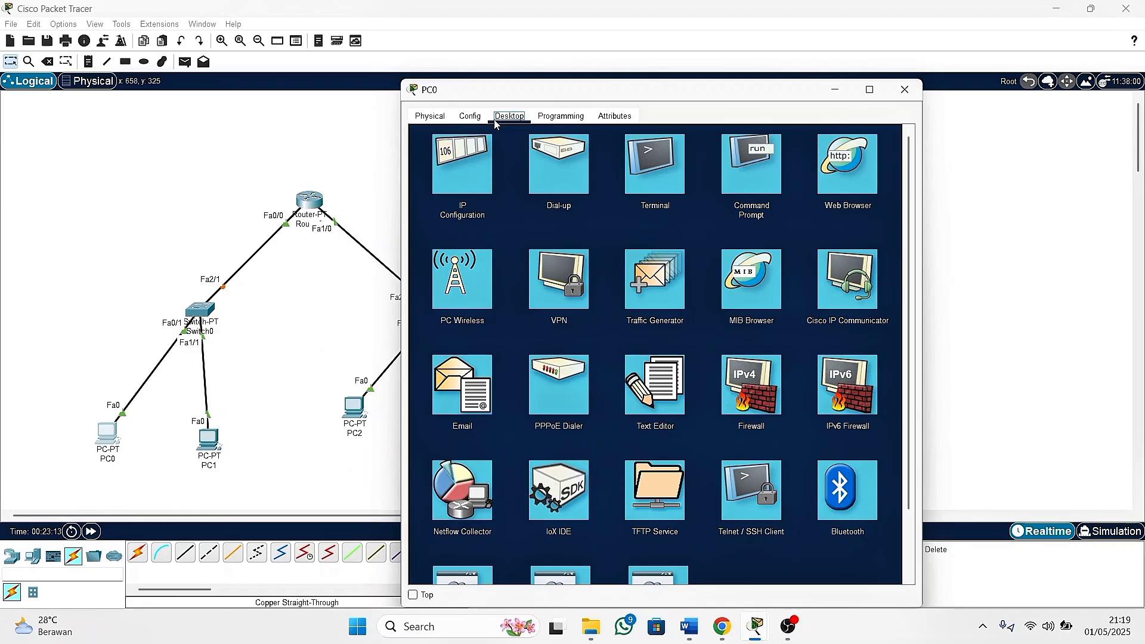
{"action": "left_click", "coordinate": [469, 161]}
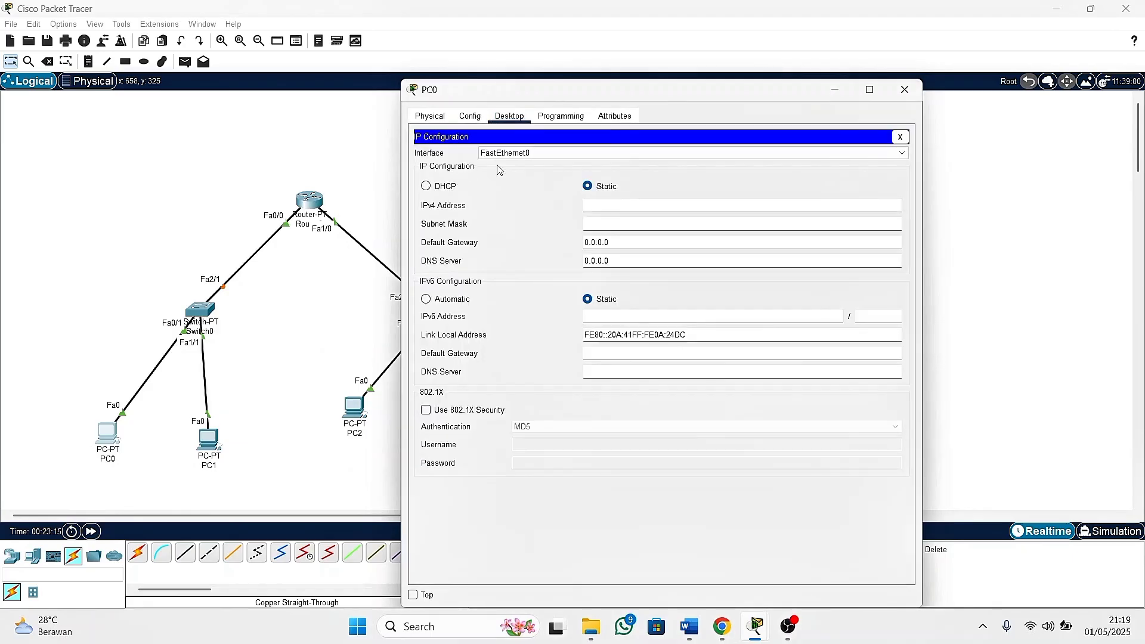
{"action": "left_click", "coordinate": [626, 206]}
{"action": "type", "text": "192.168."}
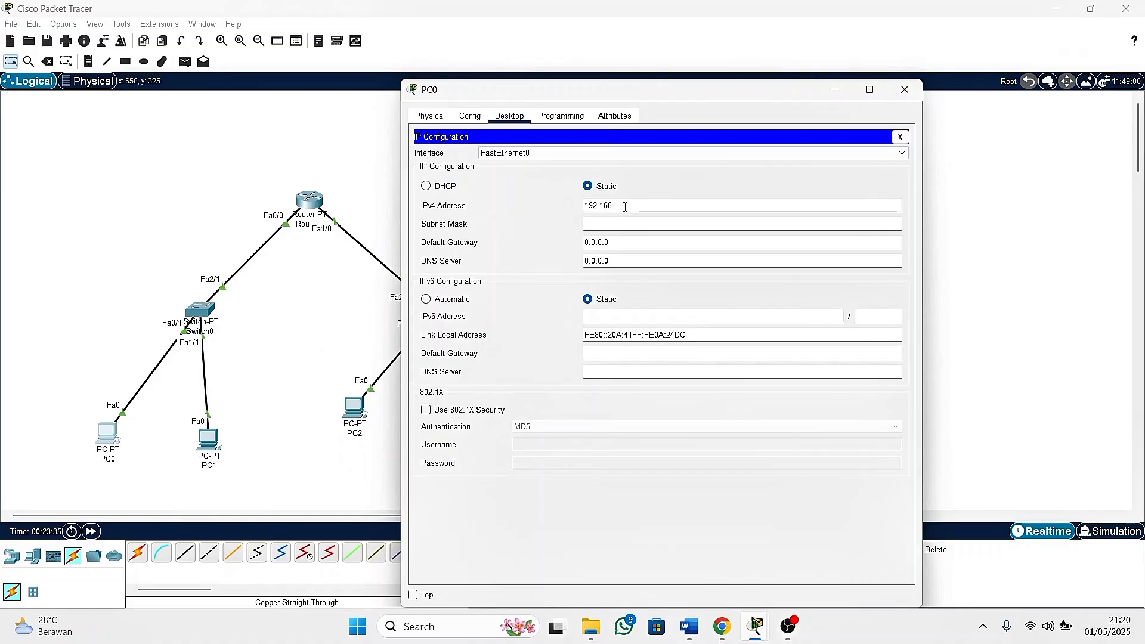
{"action": "type", "text": "1.2"}
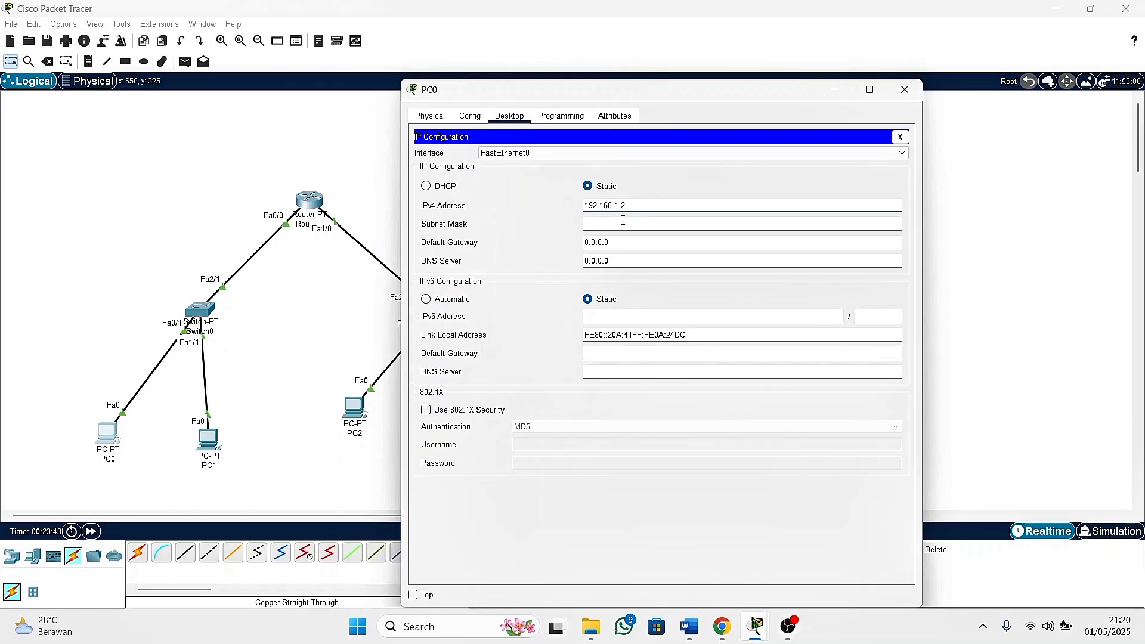
{"action": "left_click", "coordinate": [624, 223]}
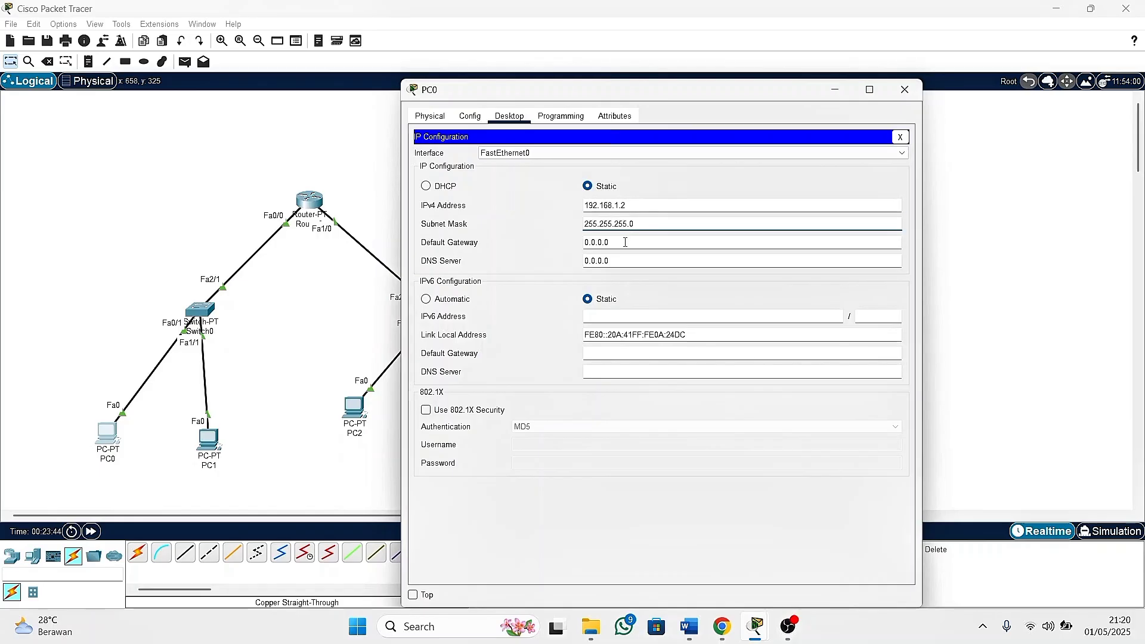
Set PC0's IPv4 default gateway to 192.168.1.1 and close its configuration window.
{"action": "left_click", "coordinate": [626, 242]}
{"action": "key", "text": "BackSpace"}
{"action": "key", "text": "BackSpace"}
{"action": "key", "text": "BackSpace"}
{"action": "key", "text": "BackSpace"}
{"action": "key", "text": "BackSpace"}
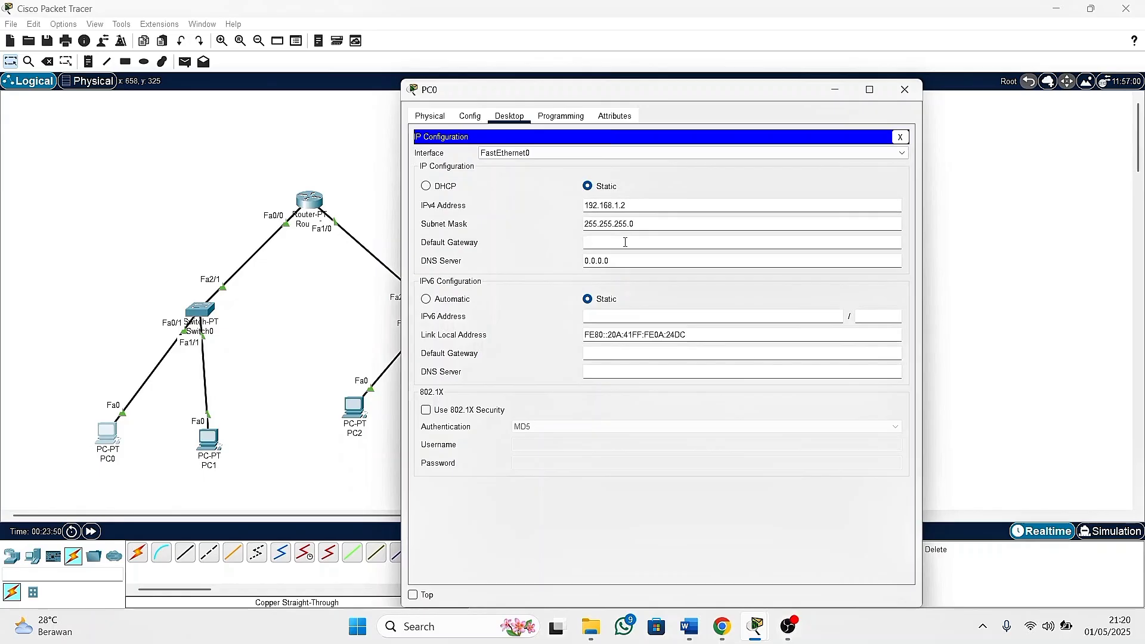
{"action": "type", "text": "192.168"}
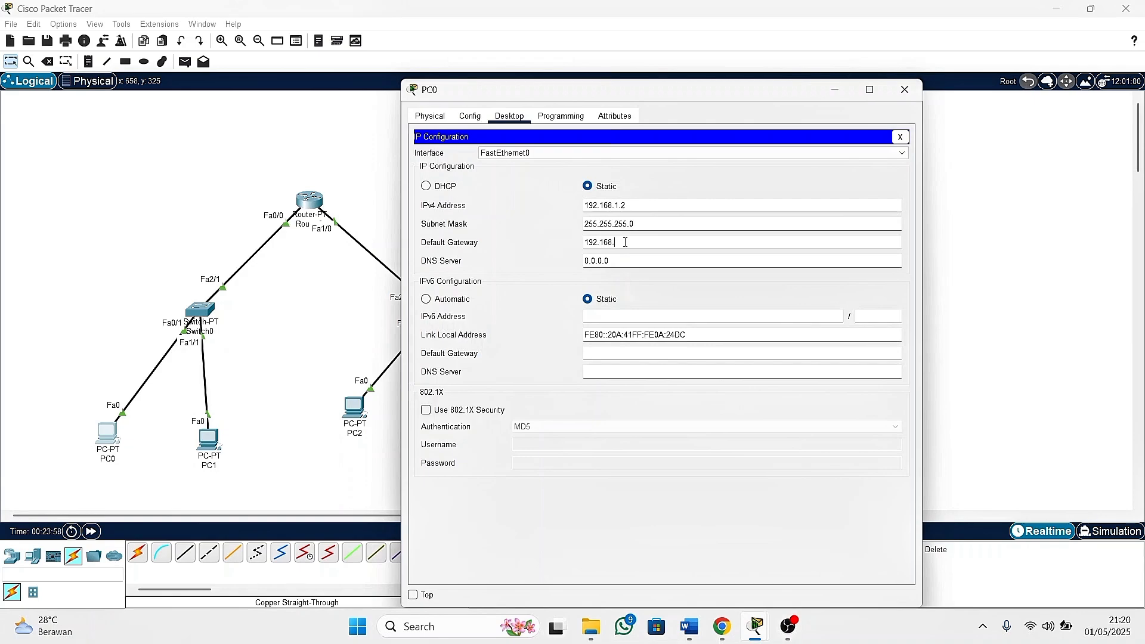
{"action": "type", "text": ".1.1"}
{"action": "left_click", "coordinate": [904, 90]}
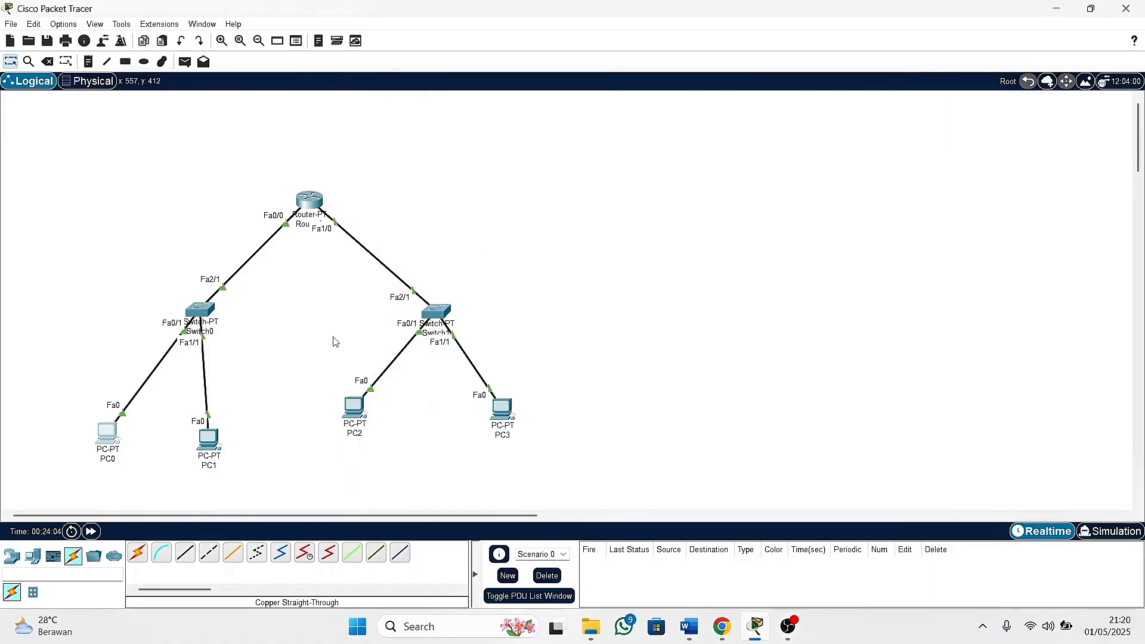
Give PC1 the static IPv4 address 192.168.1.3 with subnet mask 255.255.255.0.
{"action": "left_click", "coordinate": [212, 444]}
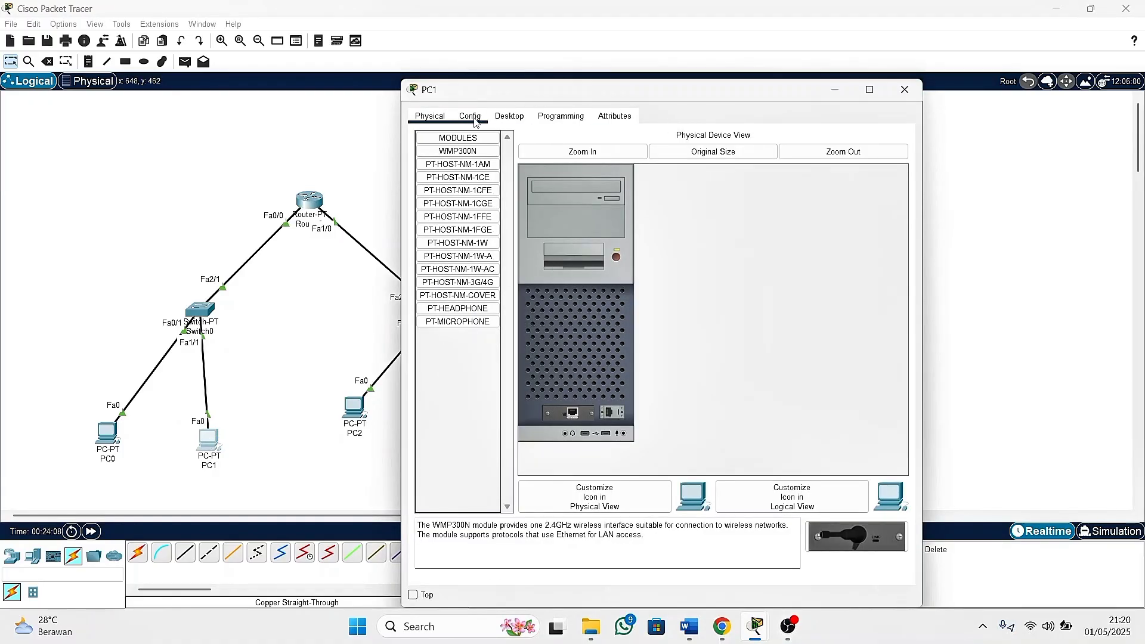
{"action": "left_click", "coordinate": [475, 120]}
{"action": "left_click", "coordinate": [511, 119]}
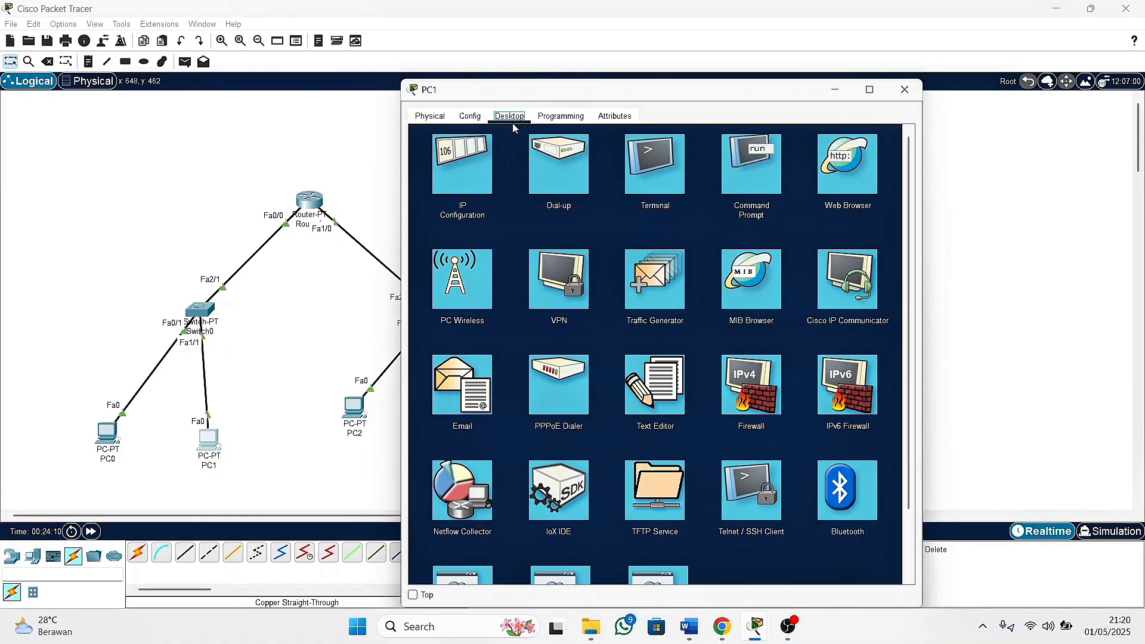
{"action": "left_click", "coordinate": [478, 160]}
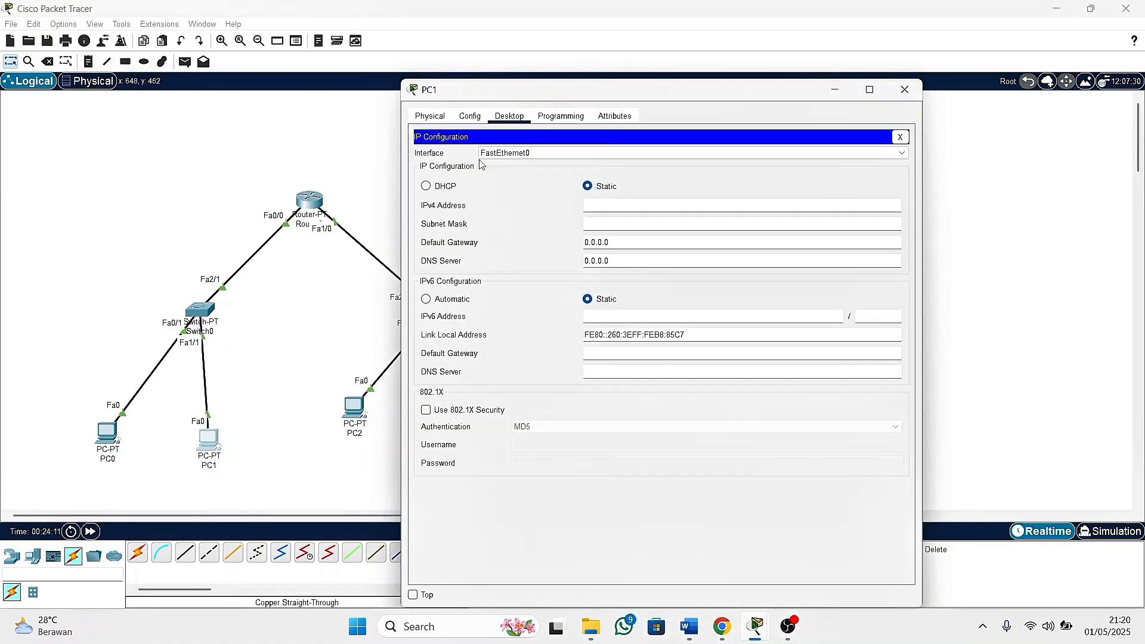
{"action": "left_click", "coordinate": [596, 204]}
{"action": "type", "text": "192.168"}
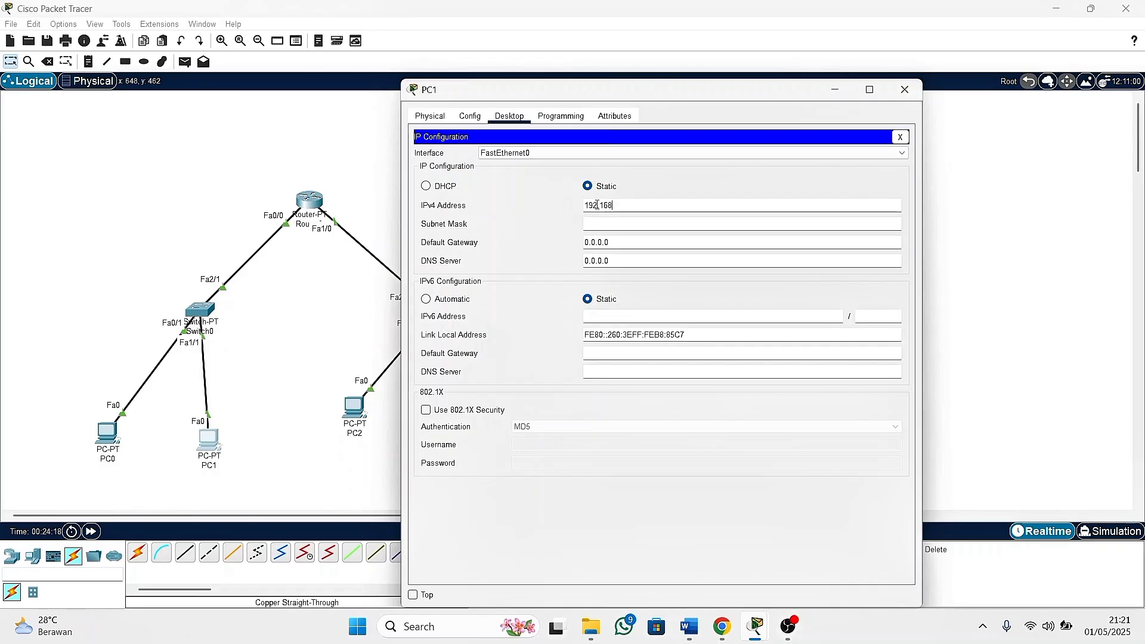
{"action": "type", "text": ".1"}
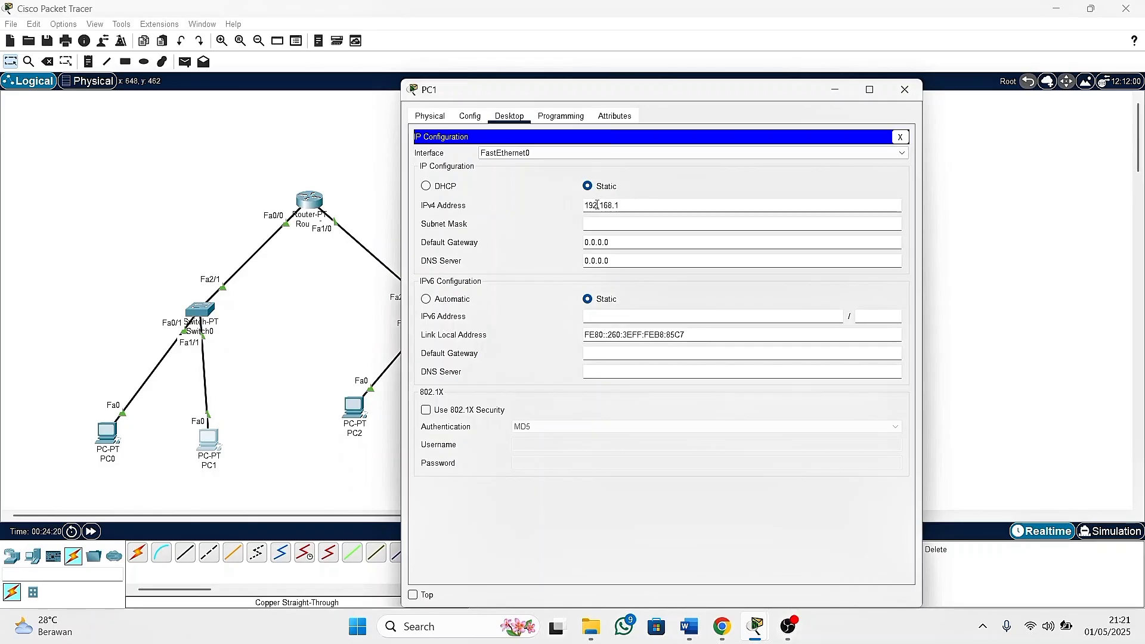
{"action": "type", "text": ".3"}
{"action": "left_click", "coordinate": [609, 223]}
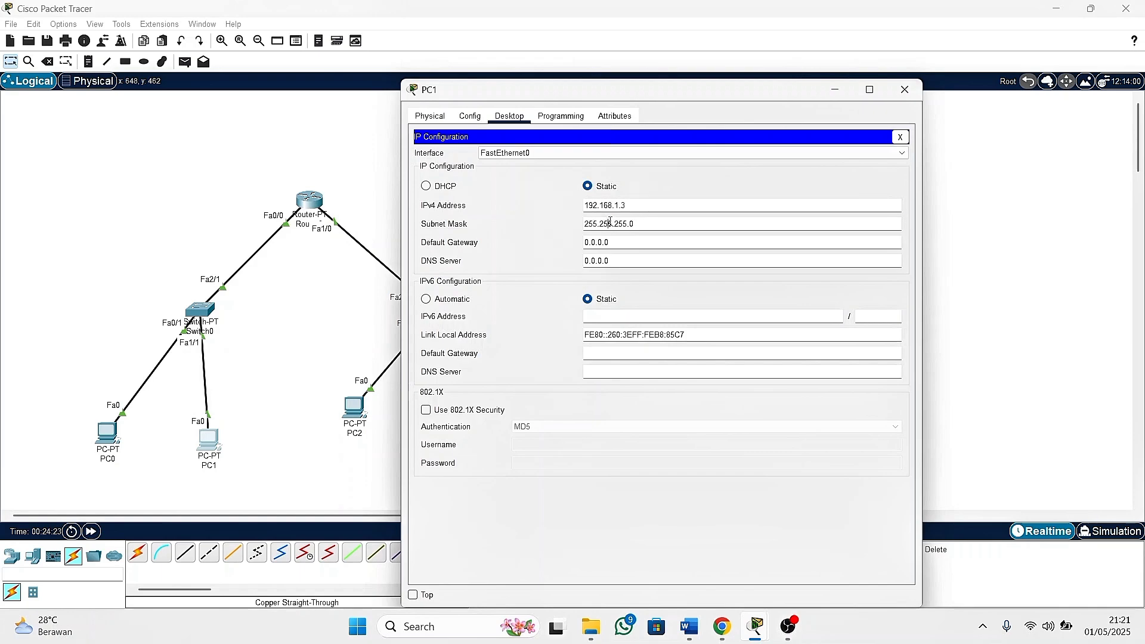
Set PC1's IPv4 default gateway to 192.168.1.1 and close its configuration window.
{"action": "left_click", "coordinate": [624, 241]}
{"action": "key", "text": "BackSpace"}
{"action": "key", "text": "BackSpace"}
{"action": "key", "text": "BackSpace"}
{"action": "key", "text": "BackSpace"}
{"action": "key", "text": "BackSpace"}
{"action": "key", "text": "BackSpace"}
{"action": "key", "text": "BackSpace"}
{"action": "type", "text": "192.168.1.1"}
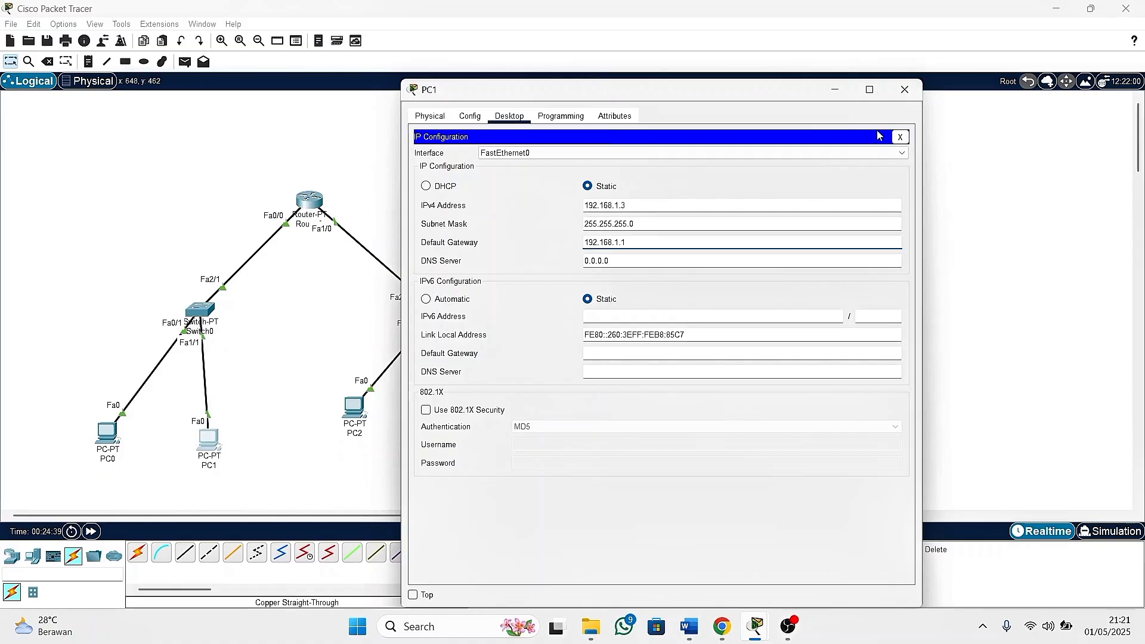
{"action": "left_click", "coordinate": [904, 91]}
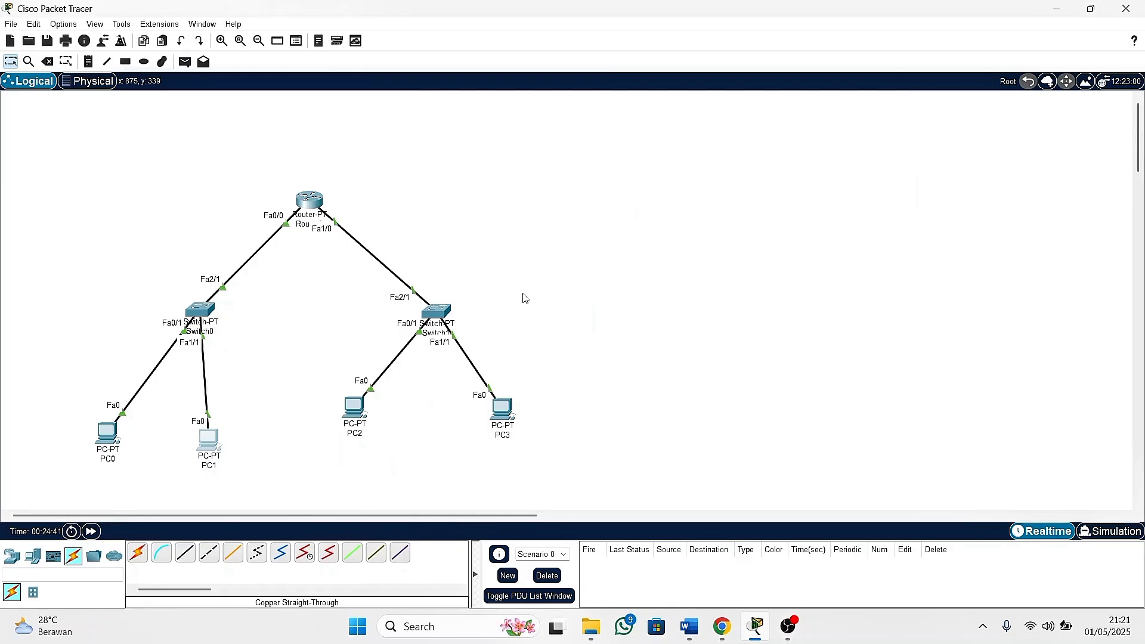
Give PC2 the static IPv4 address 192.168.42.2 with subnet mask 255.255.255.0.
{"action": "left_click_drag", "start_coordinate": [351, 411], "coordinate": [373, 429]}
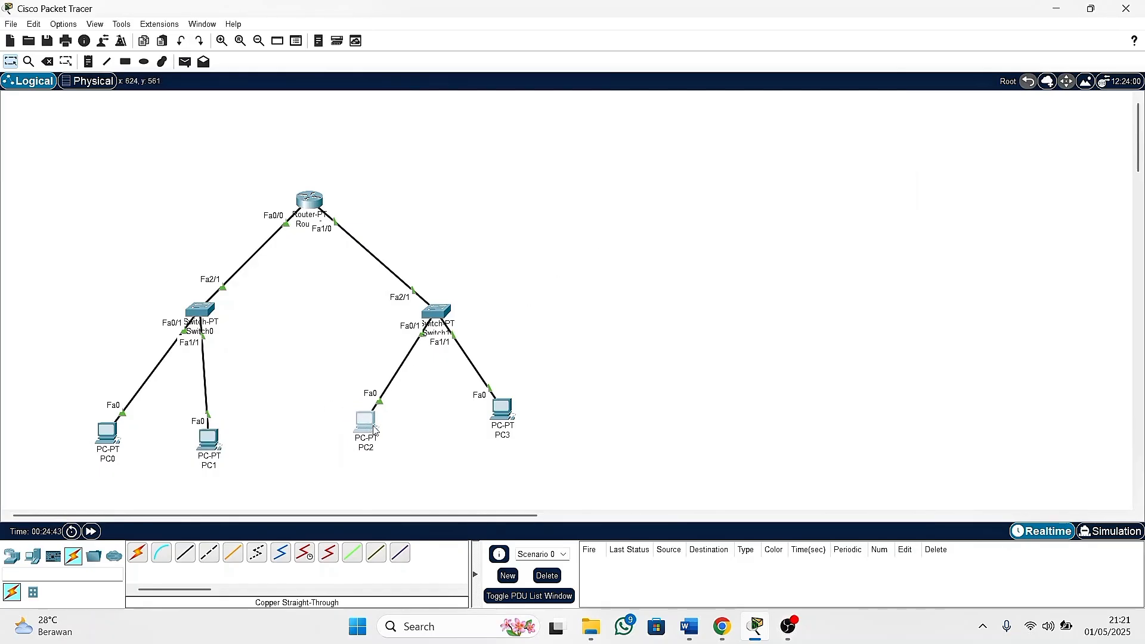
{"action": "left_click", "coordinate": [372, 427]}
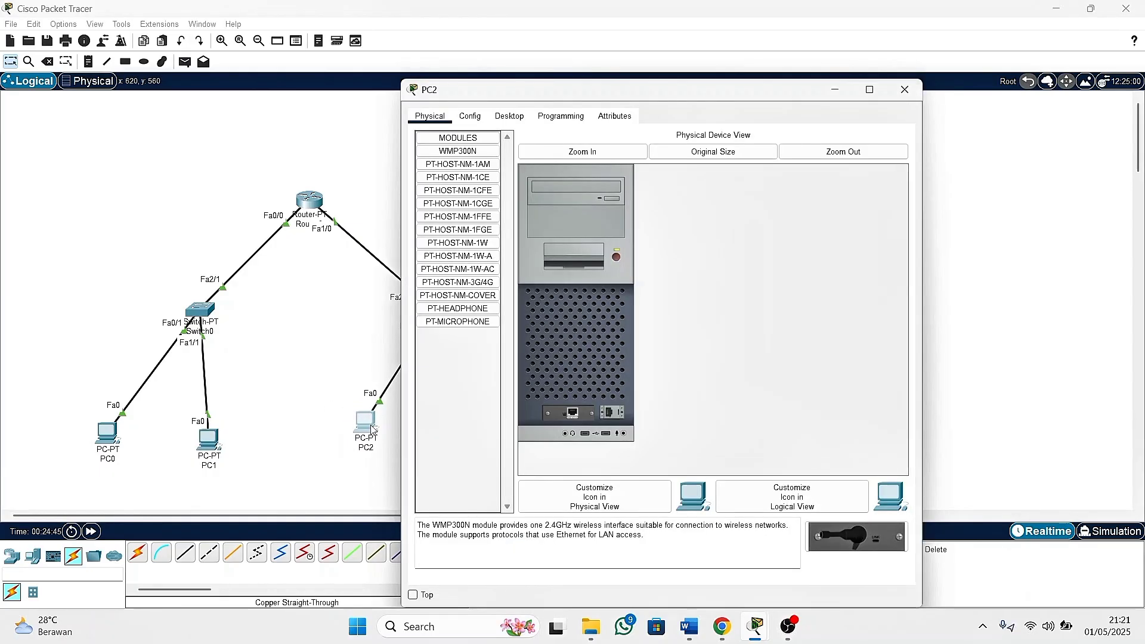
{"action": "left_click", "coordinate": [509, 122]}
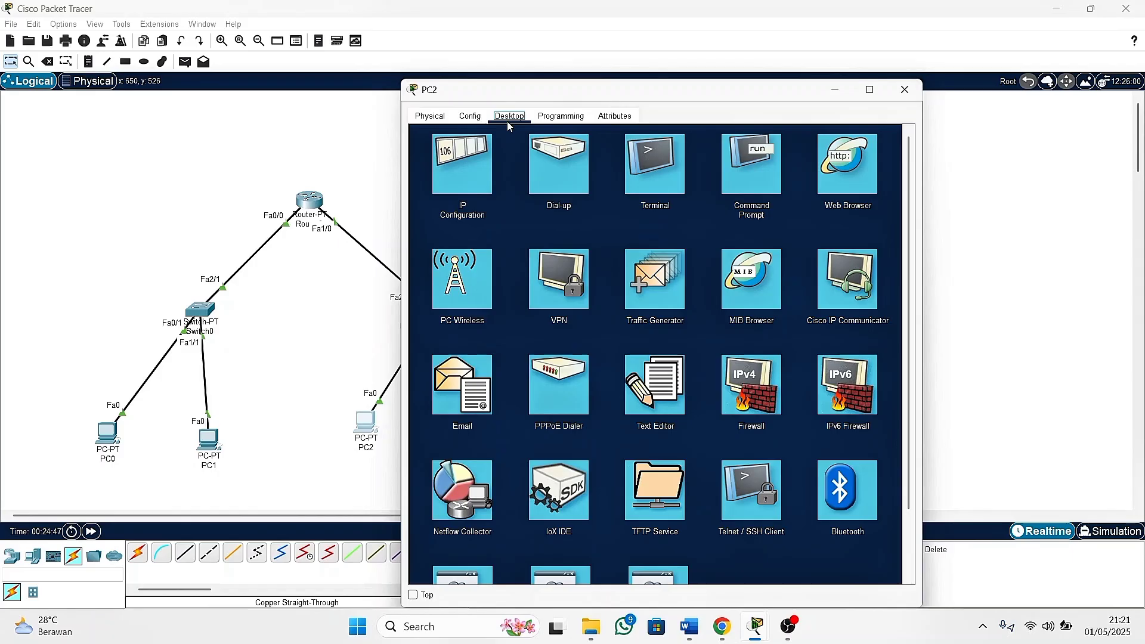
{"action": "left_click", "coordinate": [465, 179]}
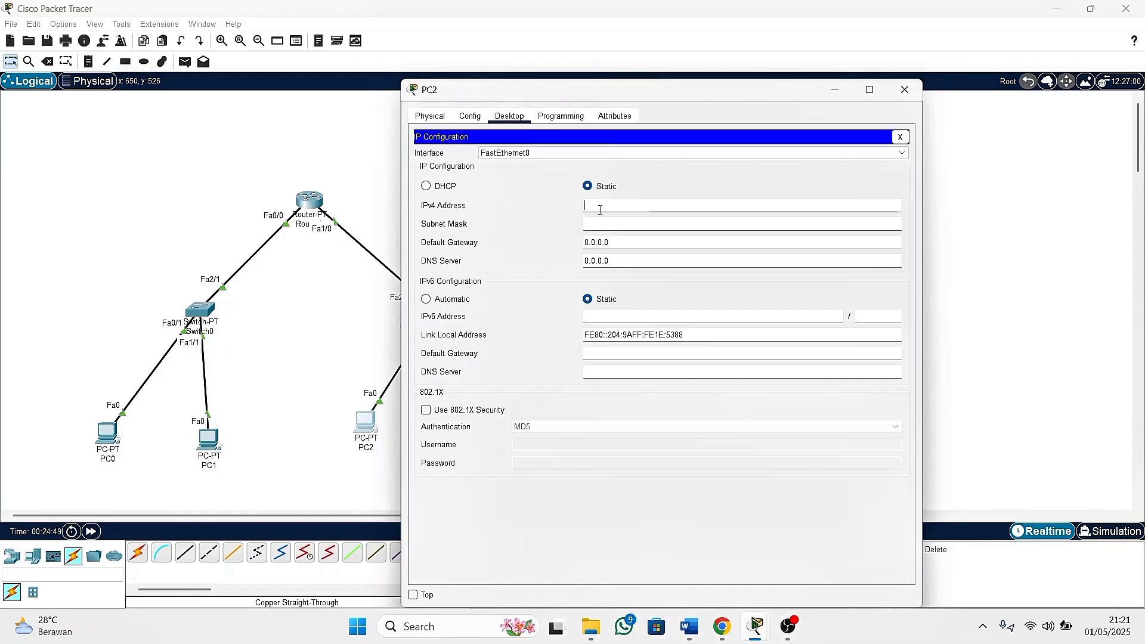
{"action": "left_click", "coordinate": [601, 210]}
{"action": "type", "text": "192.168."}
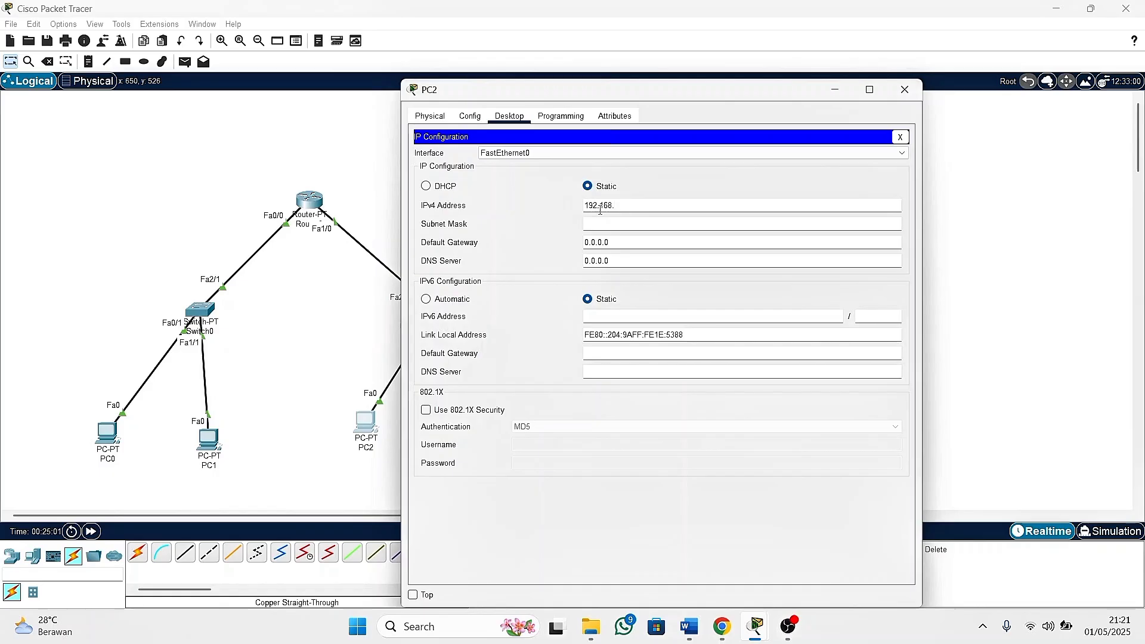
{"action": "type", "text": "42.2"}
{"action": "left_click", "coordinate": [633, 225]}
Set PC2's IPv4 default gateway to 192.168.42.1 and close its configuration window.
{"action": "left_click", "coordinate": [624, 238]}
{"action": "key", "text": "BackSpace"}
{"action": "key", "text": "BackSpace"}
{"action": "key", "text": "BackSpace"}
{"action": "key", "text": "BackSpace"}
{"action": "key", "text": "BackSpace"}
{"action": "key", "text": "BackSpace"}
{"action": "key", "text": "BackSpace"}
{"action": "type", "text": "192.168.42"}
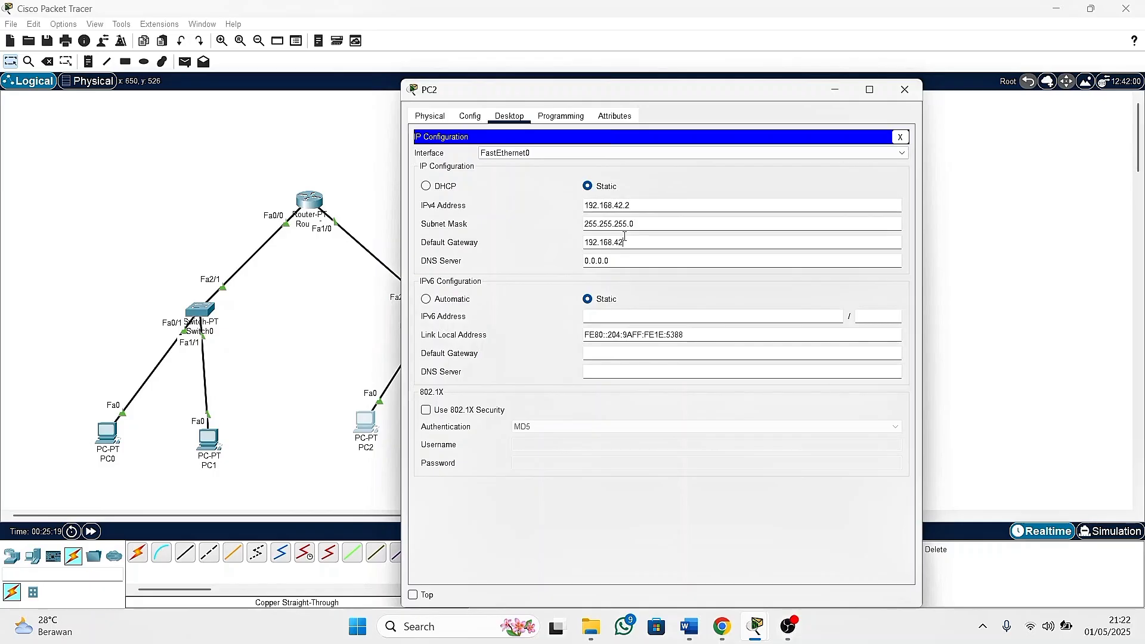
{"action": "type", "text": ".1"}
{"action": "left_click", "coordinate": [916, 91]}
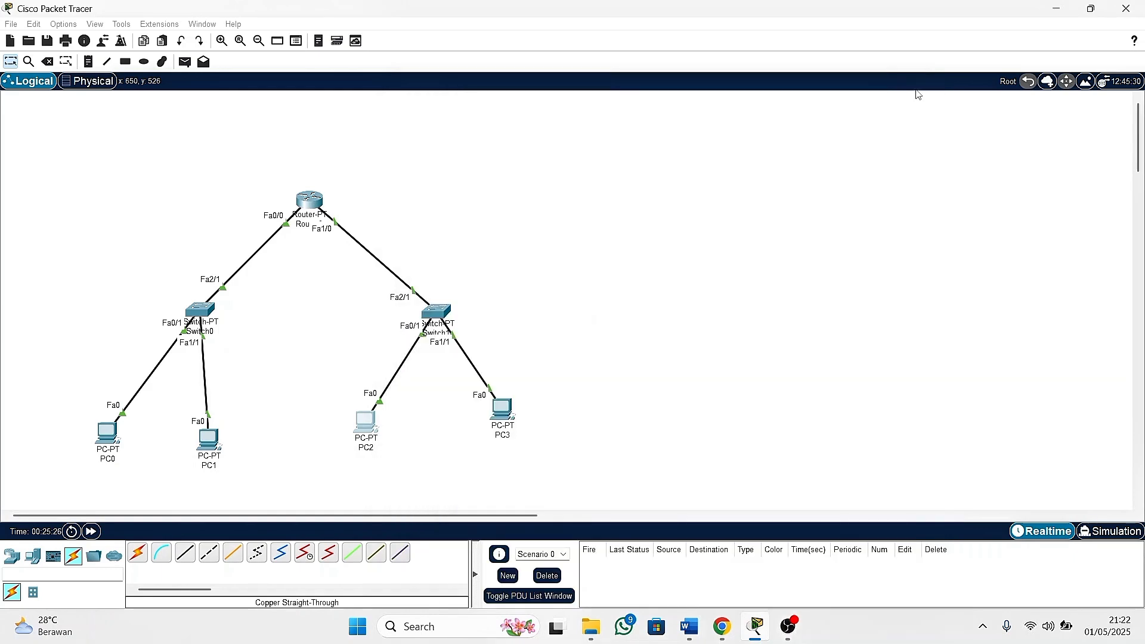
Give PC3 the static IPv4 address 192.168.42.3 with subnet mask 255.255.255.0.
{"action": "left_click", "coordinate": [502, 415]}
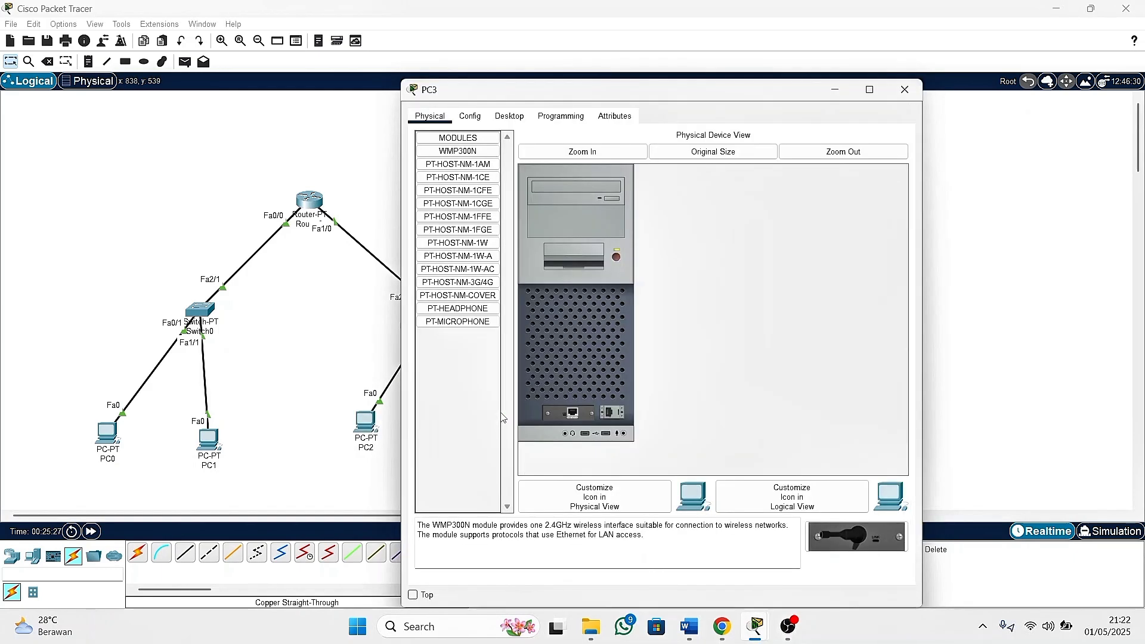
{"action": "left_click", "coordinate": [504, 116]}
{"action": "left_click", "coordinate": [438, 162]}
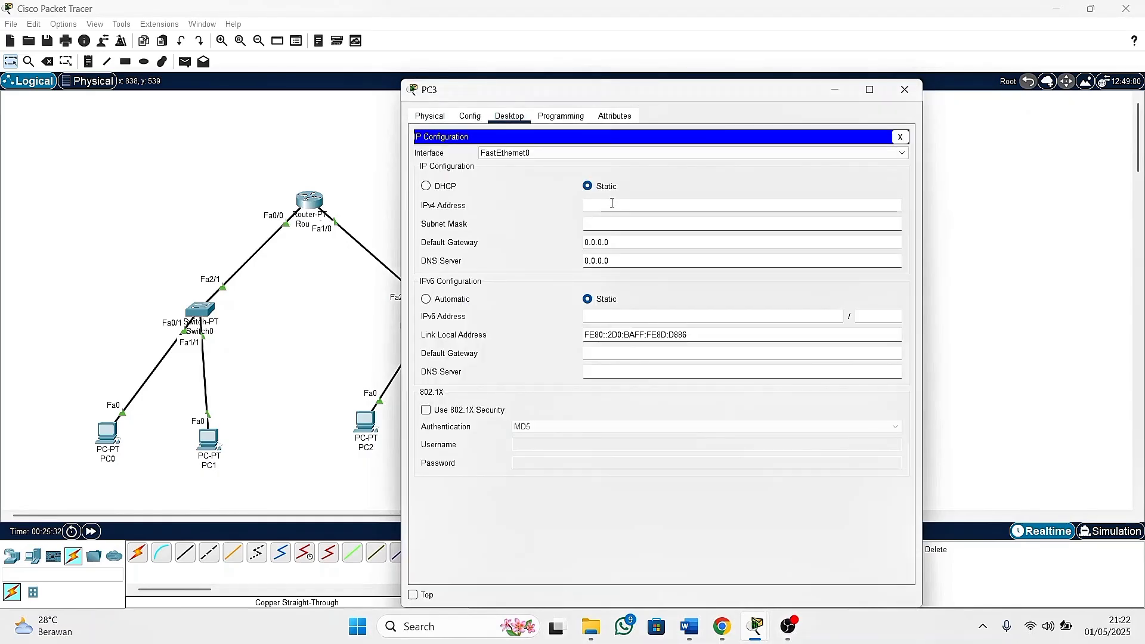
{"action": "type", "text": "192.168.42.3"}
{"action": "left_click", "coordinate": [620, 223]}
Set PC3's IPv4 default gateway to 192.168.42.1 and close its configuration window.
{"action": "left_click", "coordinate": [625, 241]}
{"action": "key", "text": "BackSpace"}
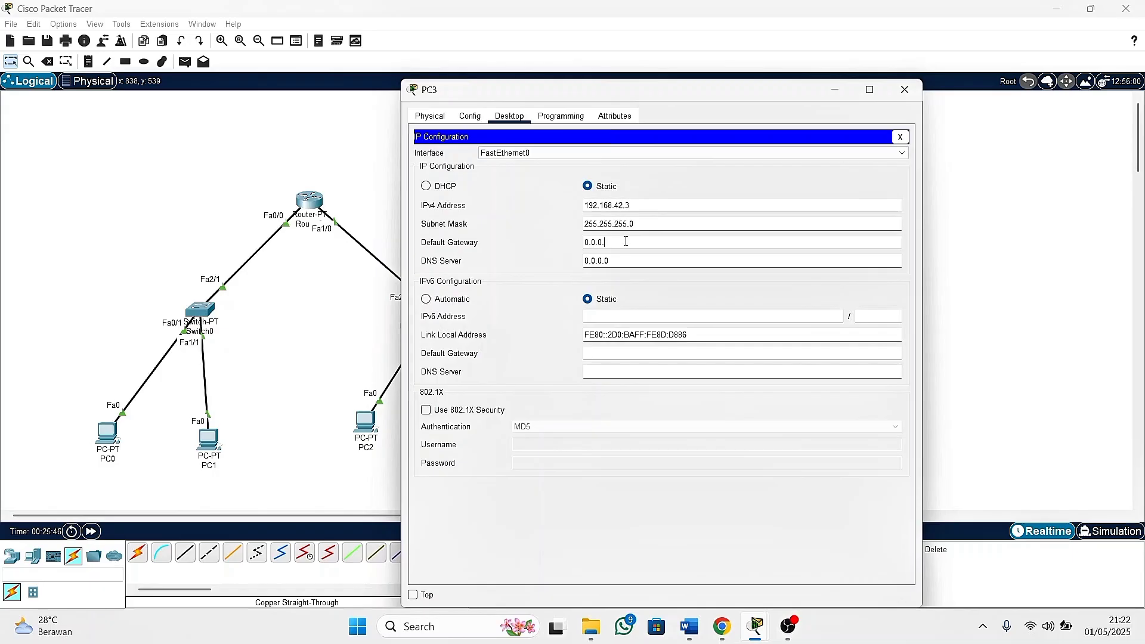
{"action": "key", "text": "BackSpace"}
{"action": "key", "text": "BackSpace"}
{"action": "key", "text": "BackSpace"}
{"action": "key", "text": "BackSpace"}
{"action": "key", "text": "BackSpace"}
{"action": "type", "text": "192.168.42.1"}
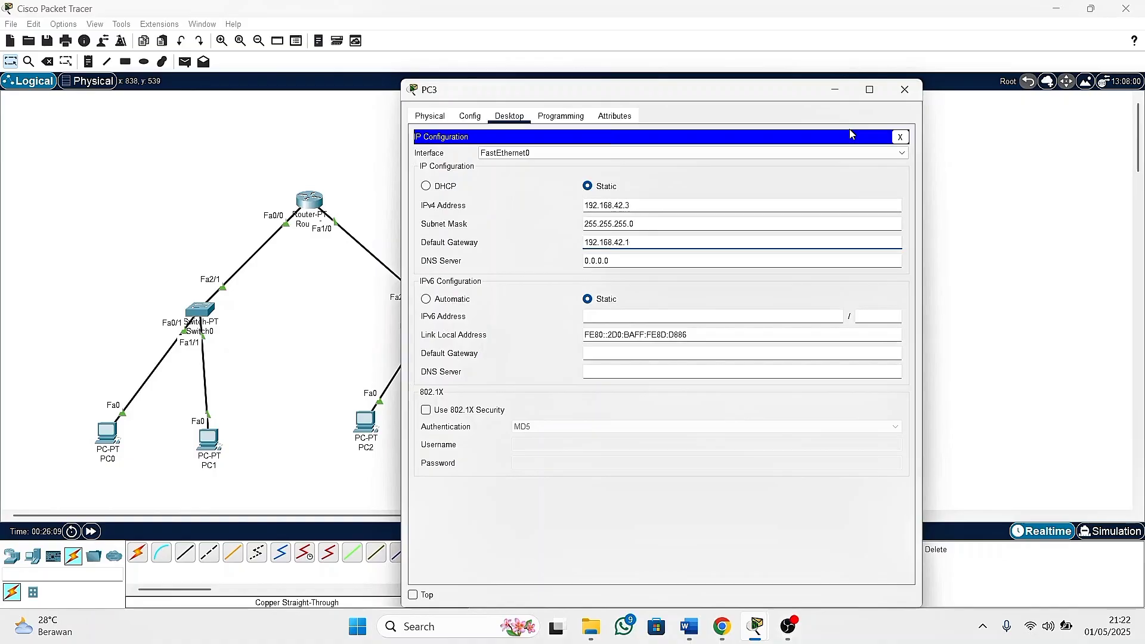
{"action": "left_click", "coordinate": [905, 89]}
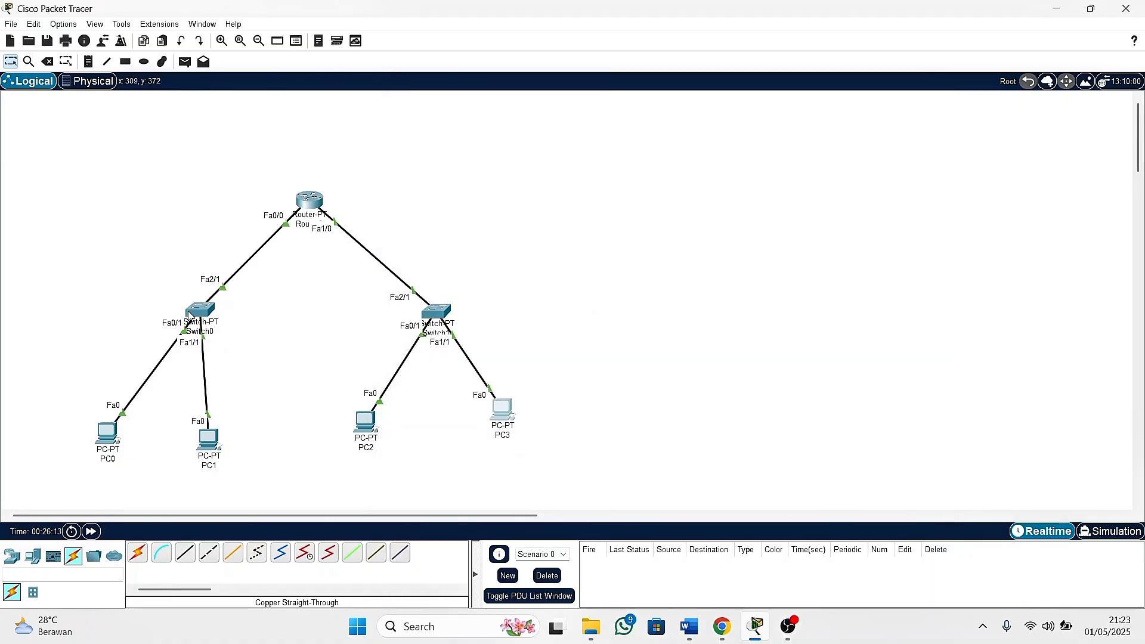
Open Switch0's command line and enter global configuration mode with enable and configure terminal.
{"action": "left_click", "coordinate": [194, 313]}
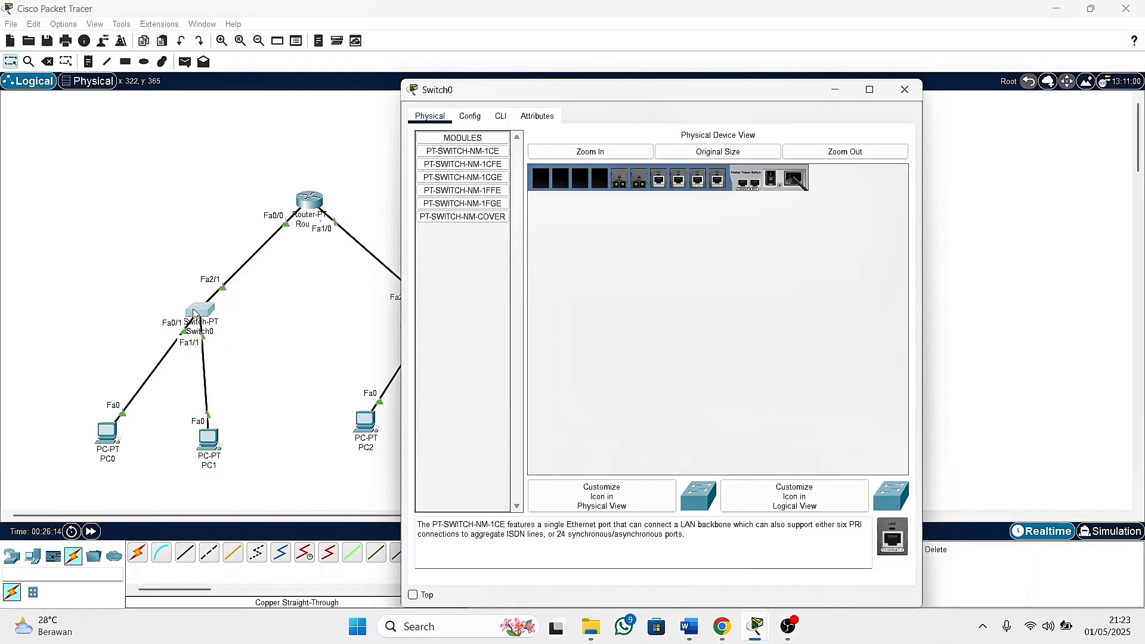
{"action": "left_click", "coordinate": [500, 117]}
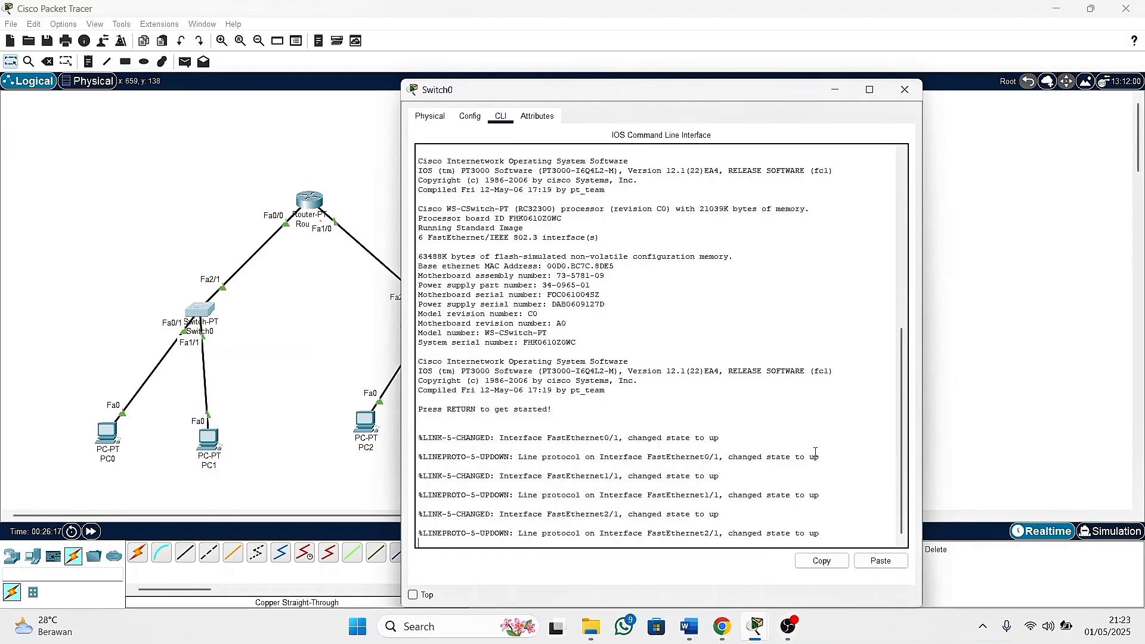
{"action": "triple_click", "coordinate": [835, 530]}
{"action": "left_click", "coordinate": [826, 532]}
{"action": "key", "text": "Return"}
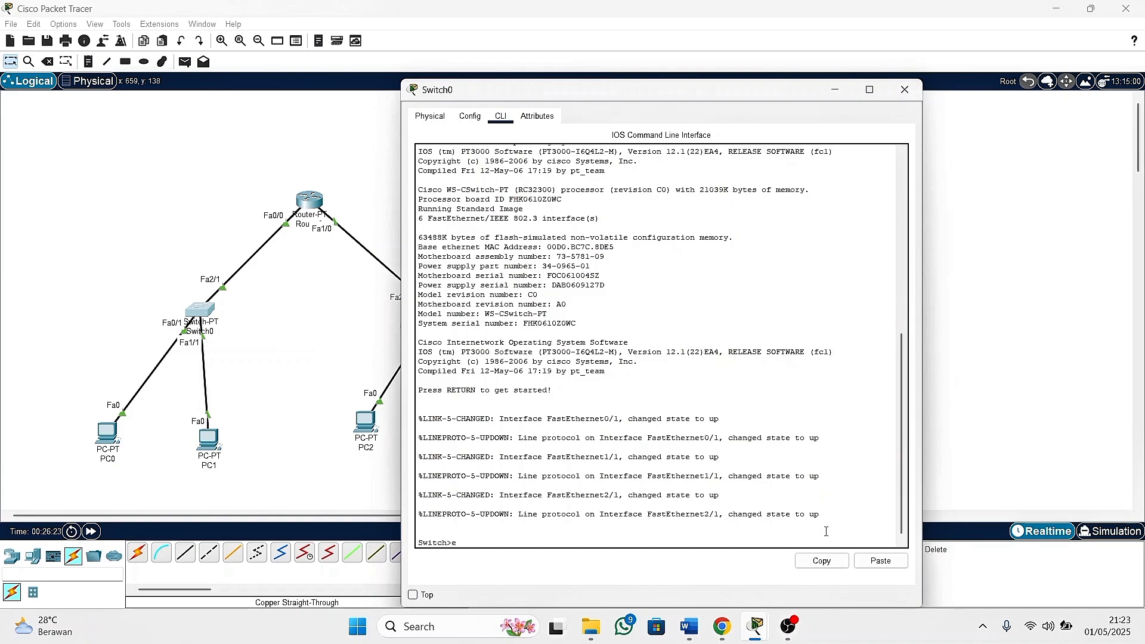
{"action": "type", "text": "enable"}
{"action": "key", "text": "Return"}
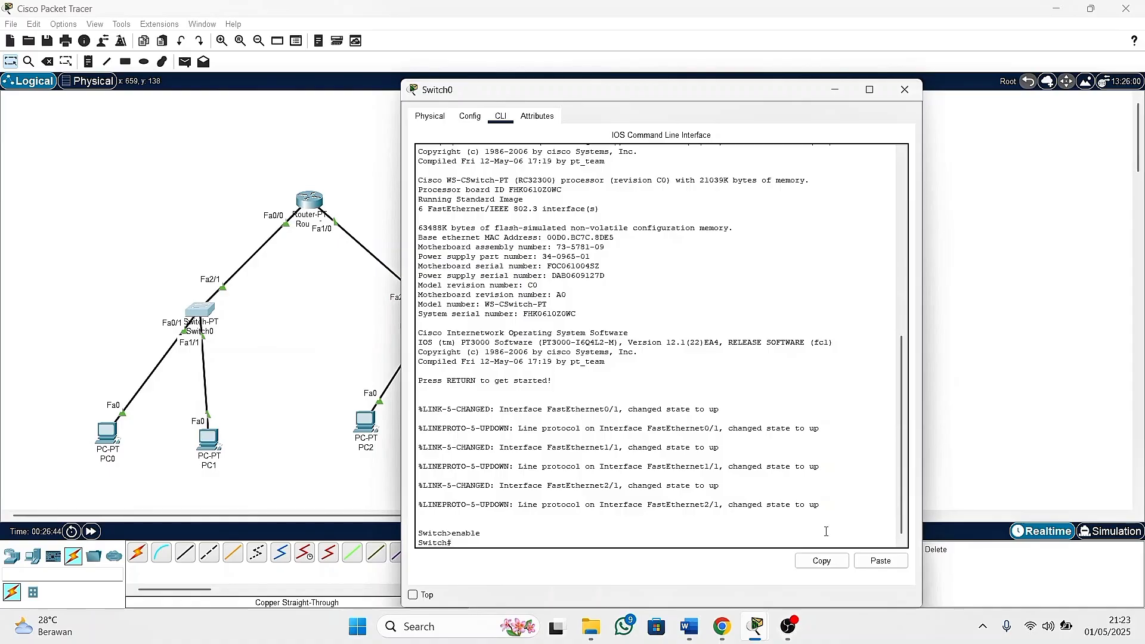
{"action": "type", "text": "onfigure terminal"}
{"action": "key", "text": "Return"}
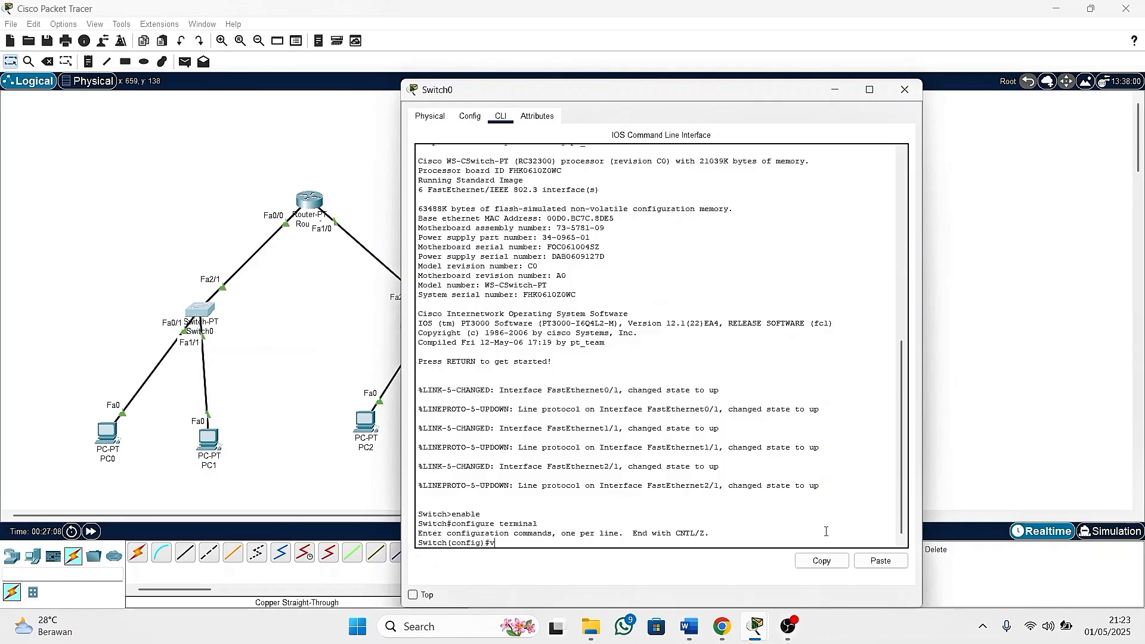
Create VLAN 10 on Switch0, name it IT, and exit VLAN configuration mode.
{"action": "type", "text": "an"}
{"action": "key", "text": "BackSpace"}
{"action": "type", "text": "10"}
{"action": "key", "text": "Return"}
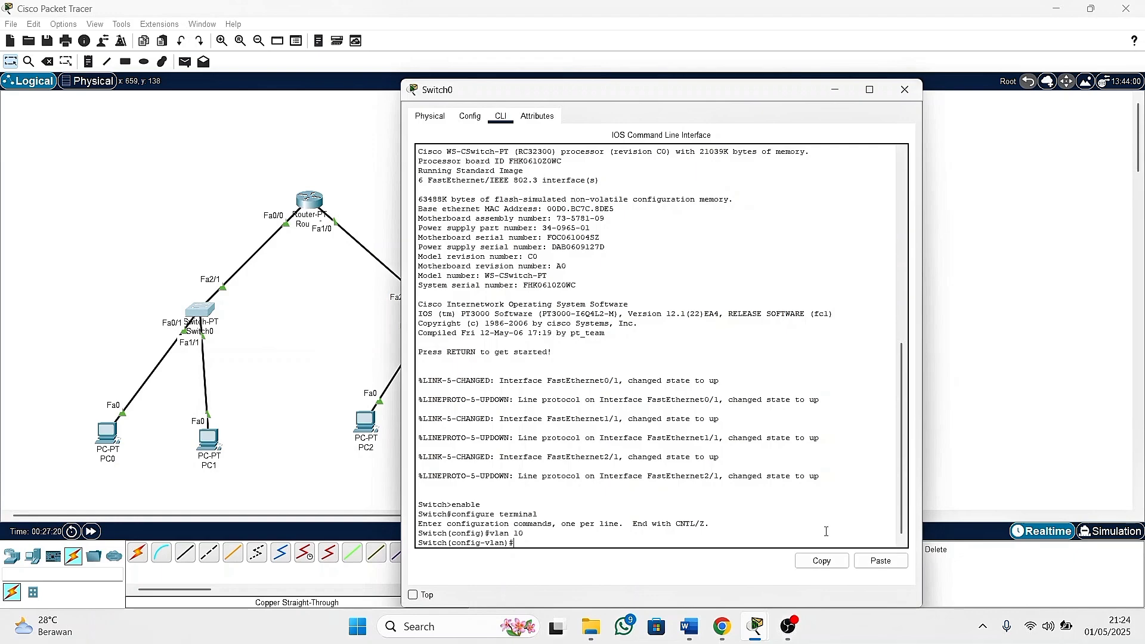
{"action": "type", "text": "nam"}
{"action": "type", "text": "e i"}
{"action": "type", "text": "I"}
{"action": "type", "text": "T"}
{"action": "key", "text": "Return"}
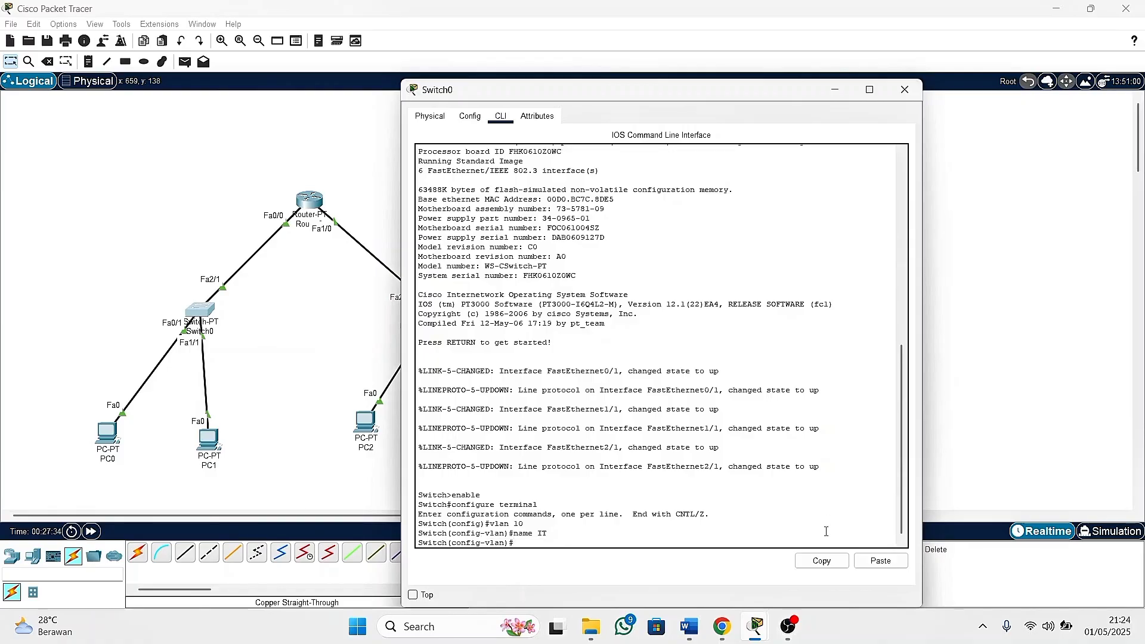
{"action": "type", "text": "exit"}
{"action": "key", "text": "Return"}
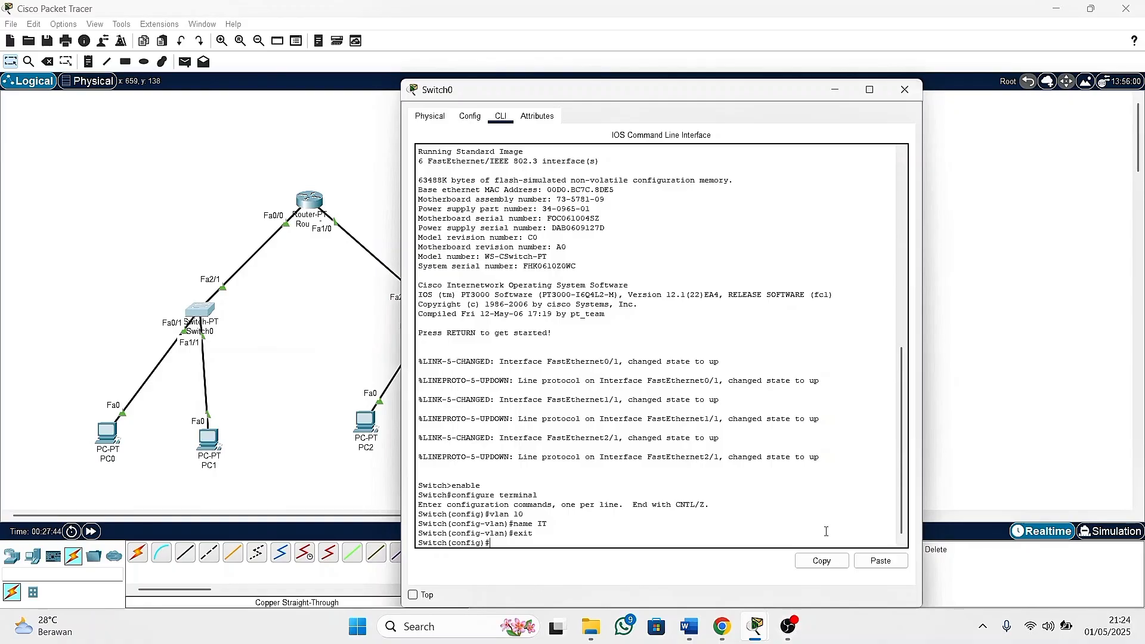
Set Switch0's interface fa0/1 to access mode with switchport mode access.
{"action": "type", "text": "interface"}
{"action": "type", "text": "fa0/1"}
{"action": "key", "text": "Return"}
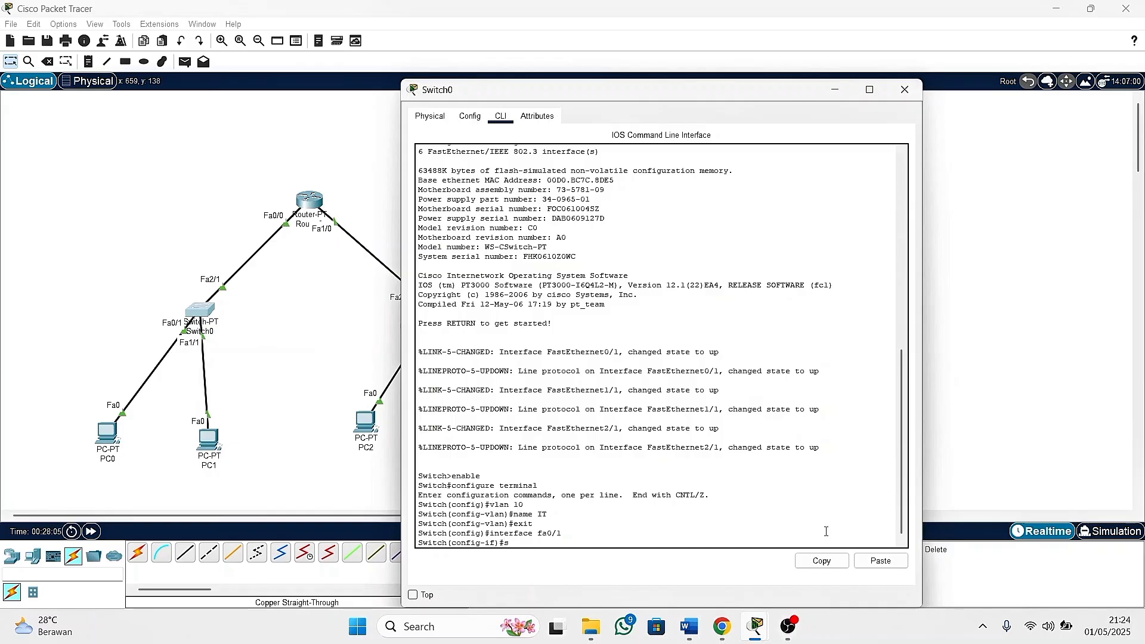
{"action": "type", "text": "witch port"}
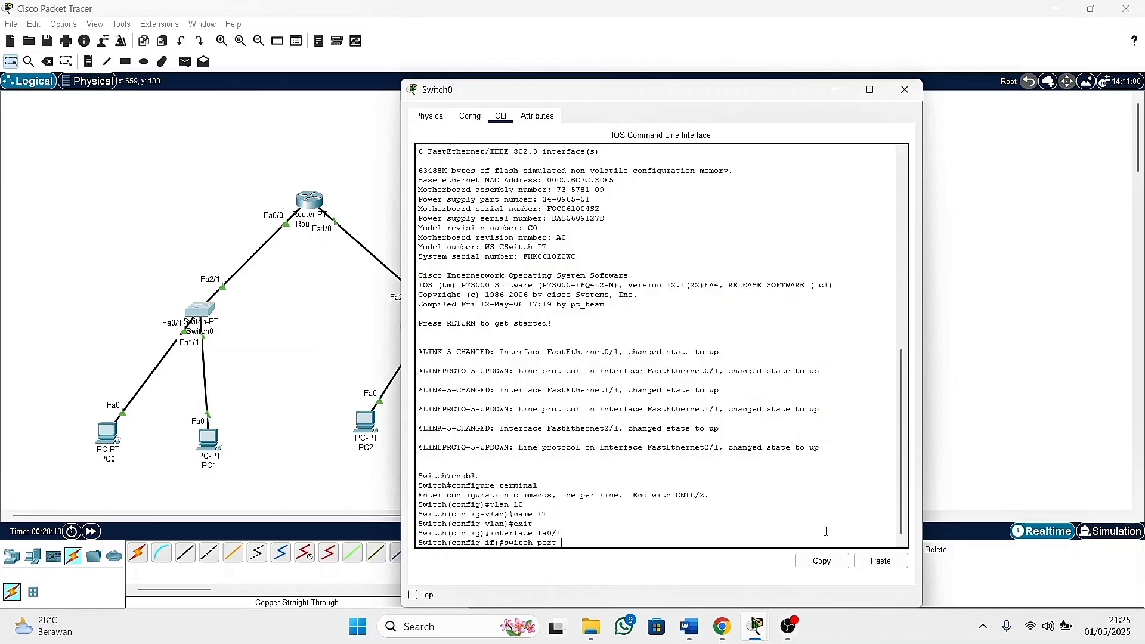
{"action": "key", "text": "BackSpace"}
{"action": "key", "text": "BackSpace"}
{"action": "key", "text": "BackSpace"}
{"action": "key", "text": "BackSpace"}
{"action": "key", "text": "BackSpace"}
{"action": "type", "text": "po"}
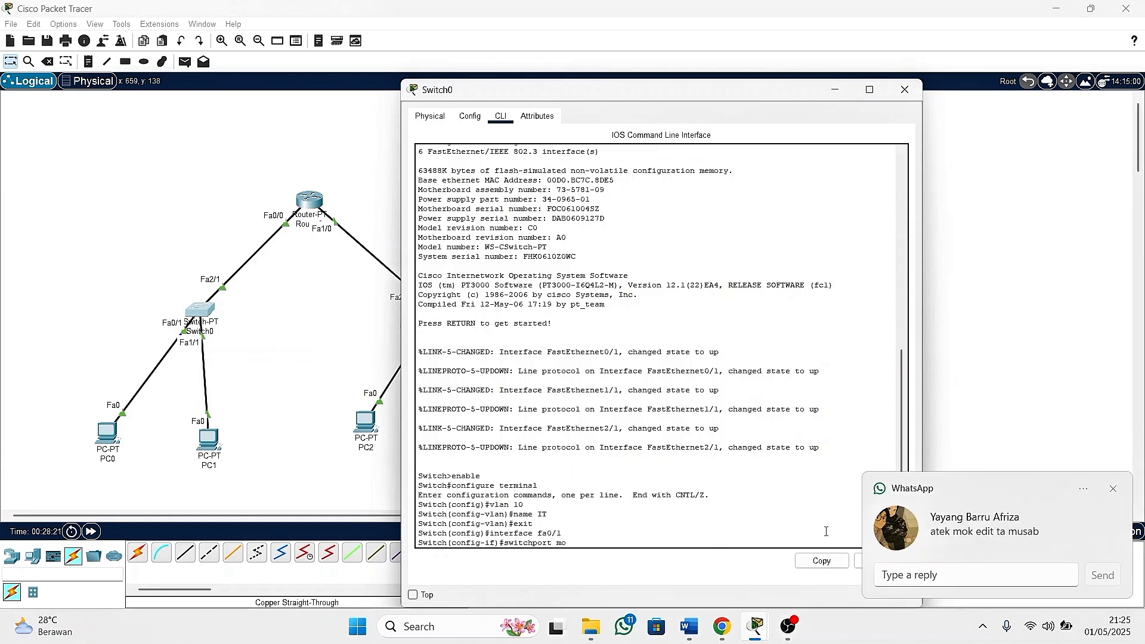
{"action": "left_click", "coordinate": [1116, 490]}
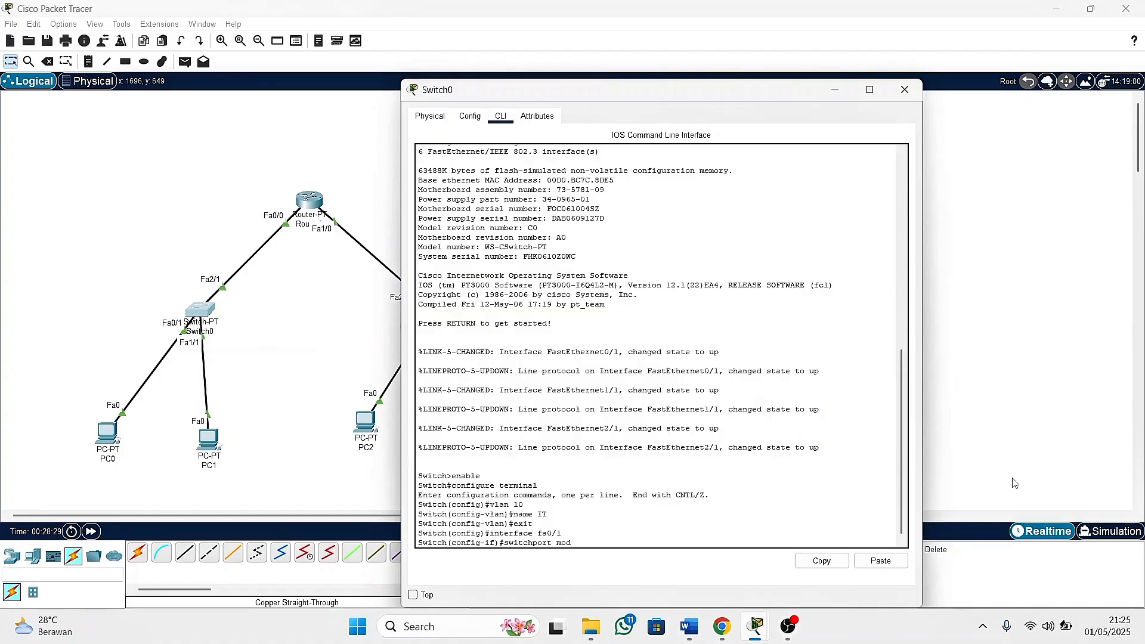
{"action": "type", "text": "access"}
{"action": "key", "text": "Return"}
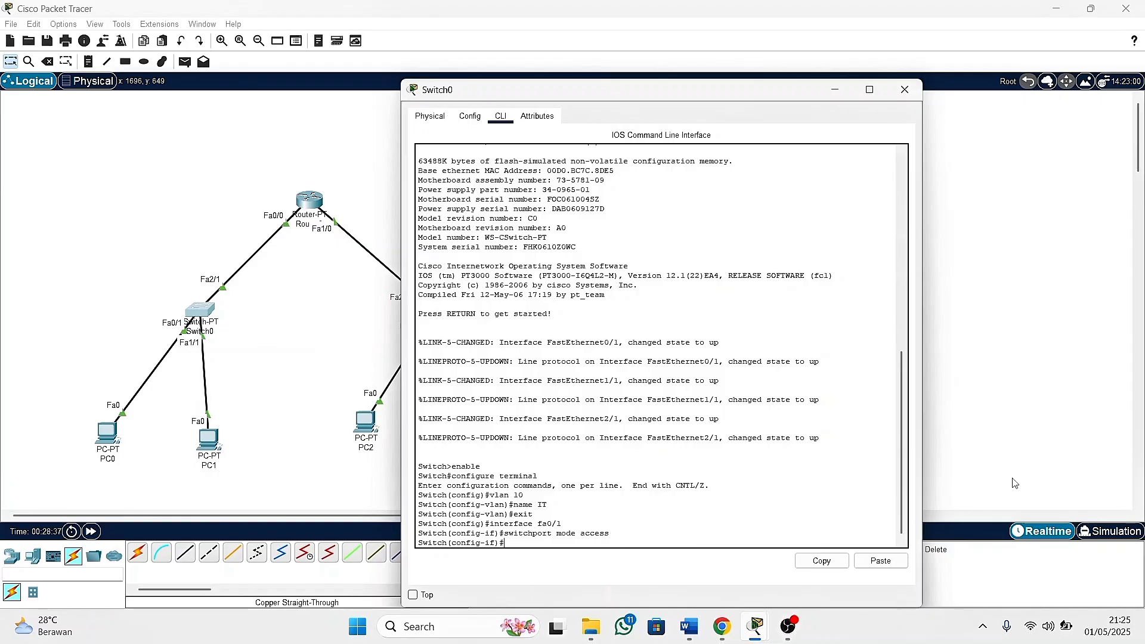
Assign Switch0's interface fa0/1 to VLAN 10 with switchport access vlan 10 and exit interface configuration.
{"action": "type", "text": "switchport  accessvlan 10"}
{"action": "key", "text": "Return"}
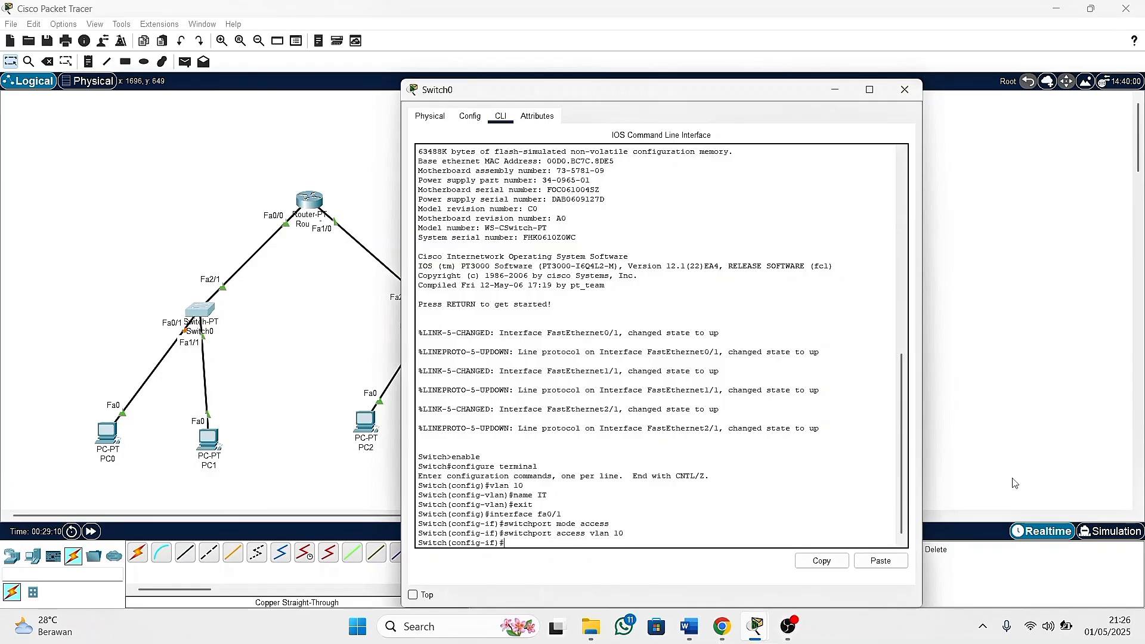
{"action": "type", "text": "exit"}
{"action": "key", "text": "Return"}
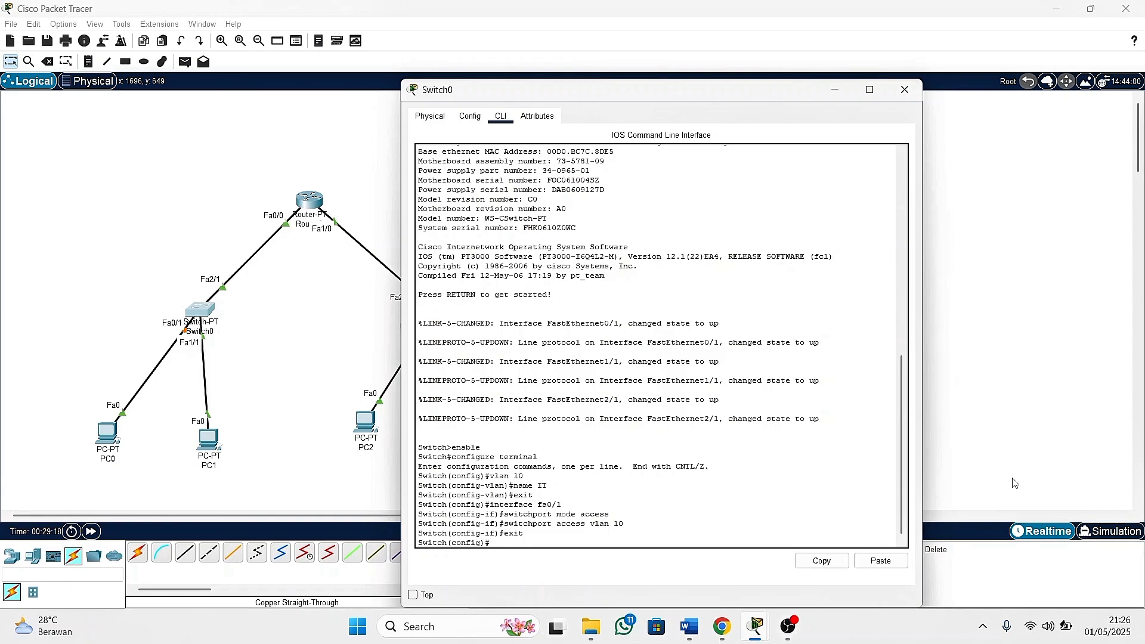
Configure Switch0's interface fa1/1 with switchport mode access and switchport access vlan 10, and exit interface configuration.
{"action": "type", "text": "interface fa1/1"}
{"action": "key", "text": "Return"}
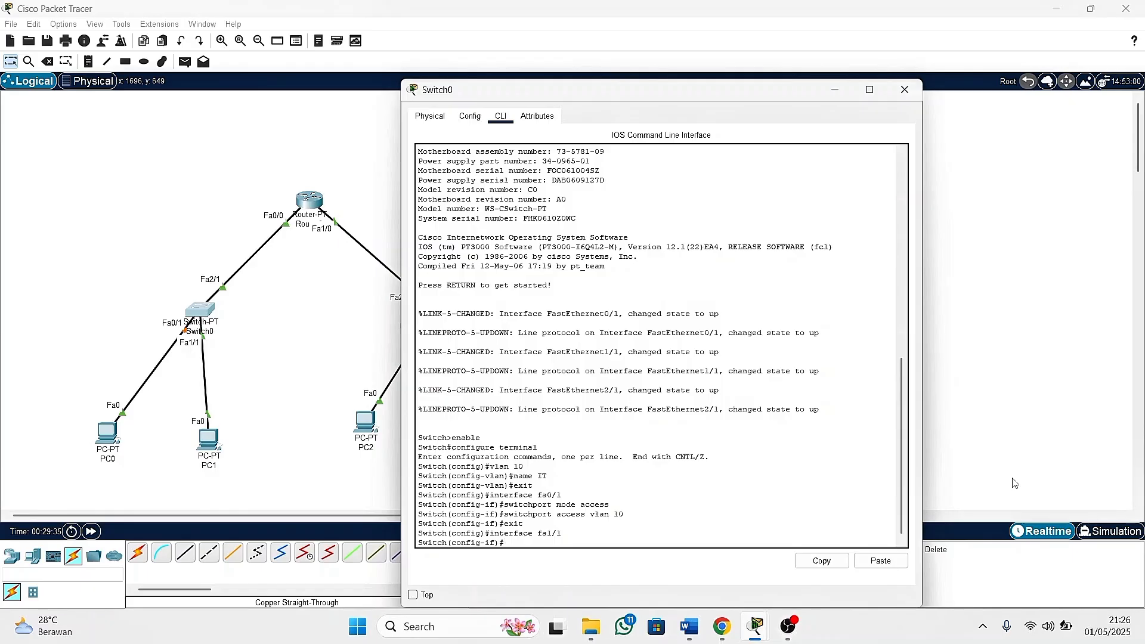
{"action": "type", "text": "switchport mode access"}
{"action": "key", "text": "Return"}
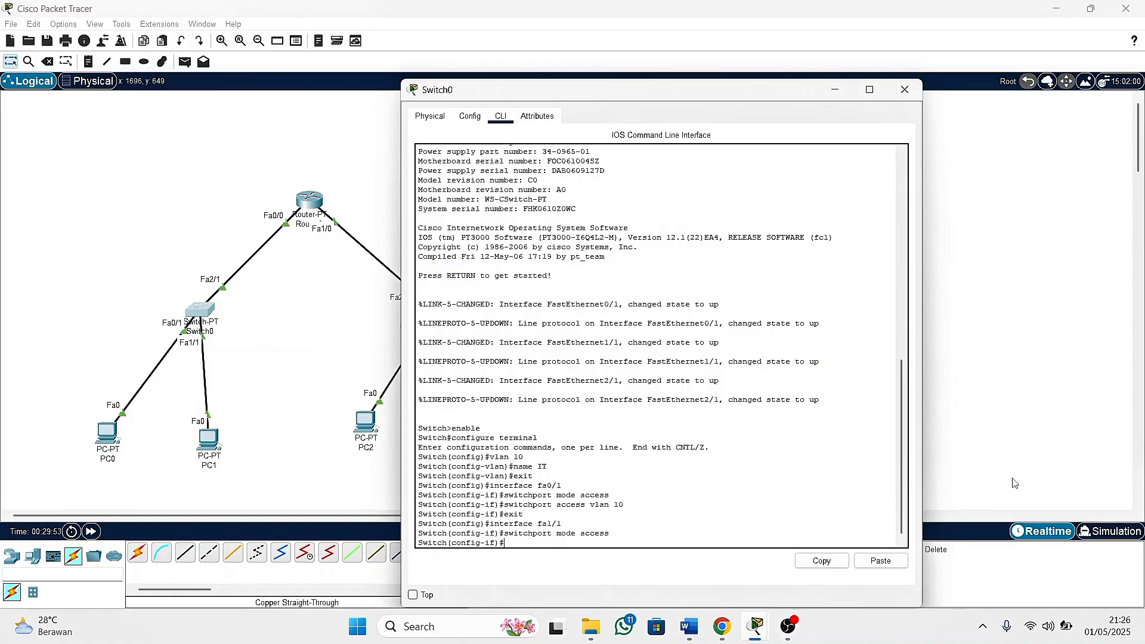
{"action": "type", "text": "switchport access vlan 10"}
{"action": "key", "text": "Return"}
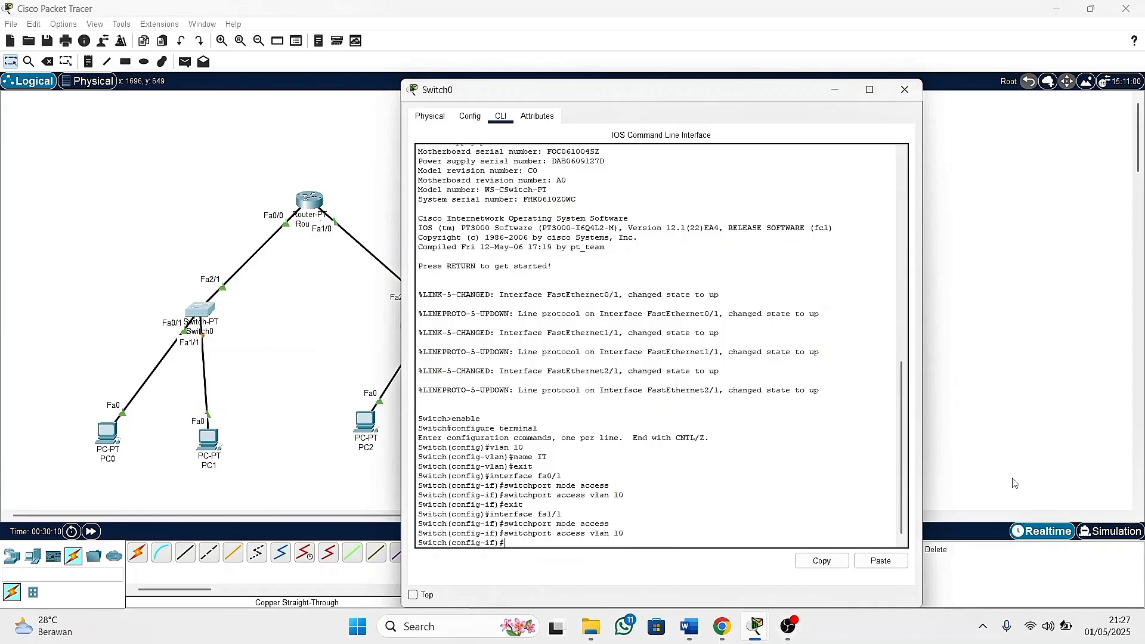
{"action": "type", "text": "e"}
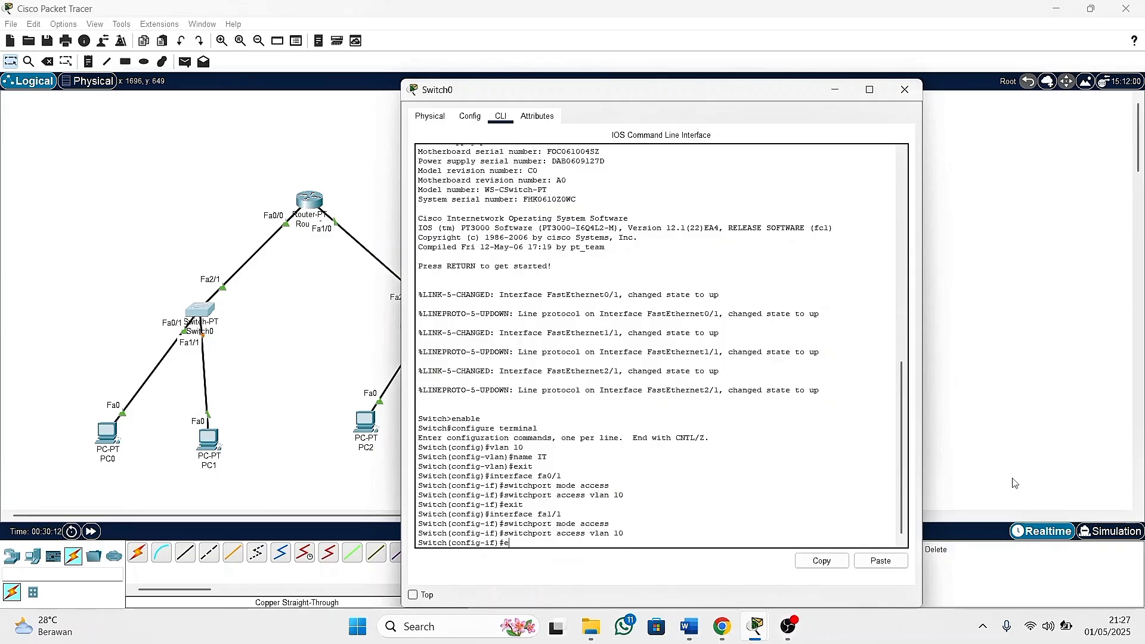
{"action": "type", "text": "xit"}
{"action": "key", "text": "Return"}
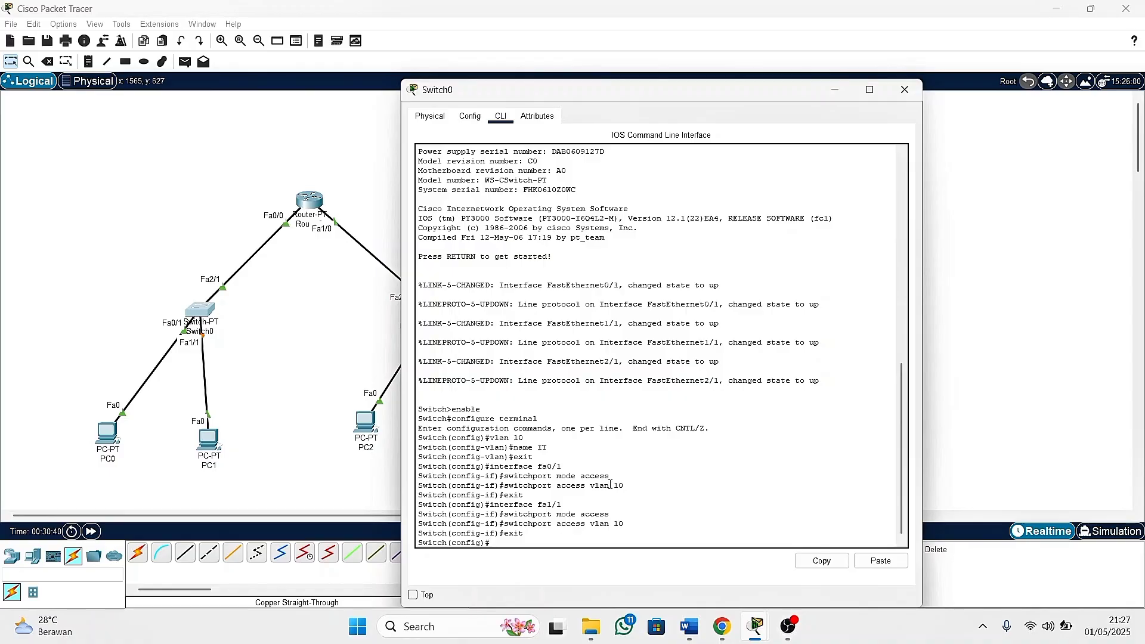
Set Switch0's interface fa2/1 to trunk mode with switchport mode trunk and leave configuration mode with exit and end.
{"action": "type", "text": "interface fa2/1"}
{"action": "key", "text": "Return"}
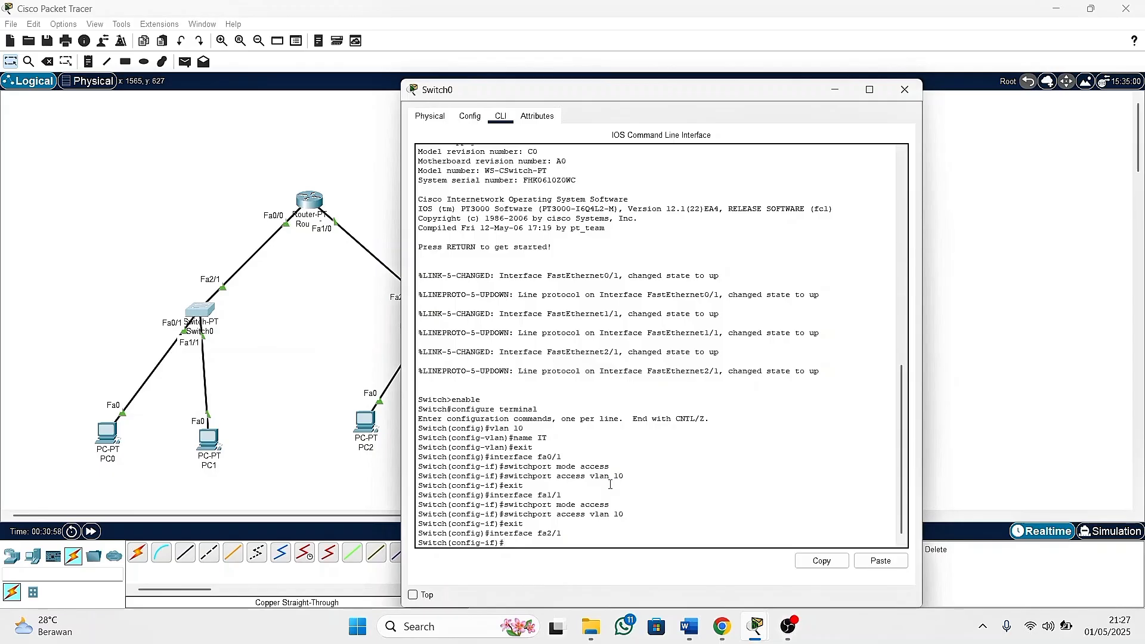
{"action": "type", "text": "switchport mode trunk"}
{"action": "key", "text": "Return"}
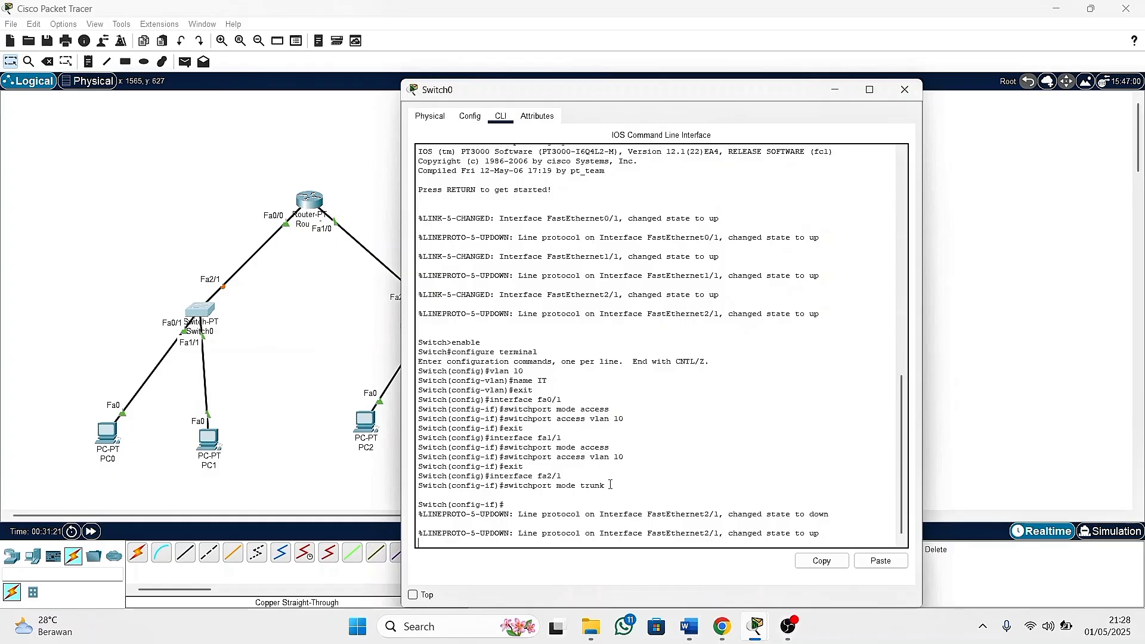
{"action": "type", "text": "xit"}
{"action": "key", "text": "Return"}
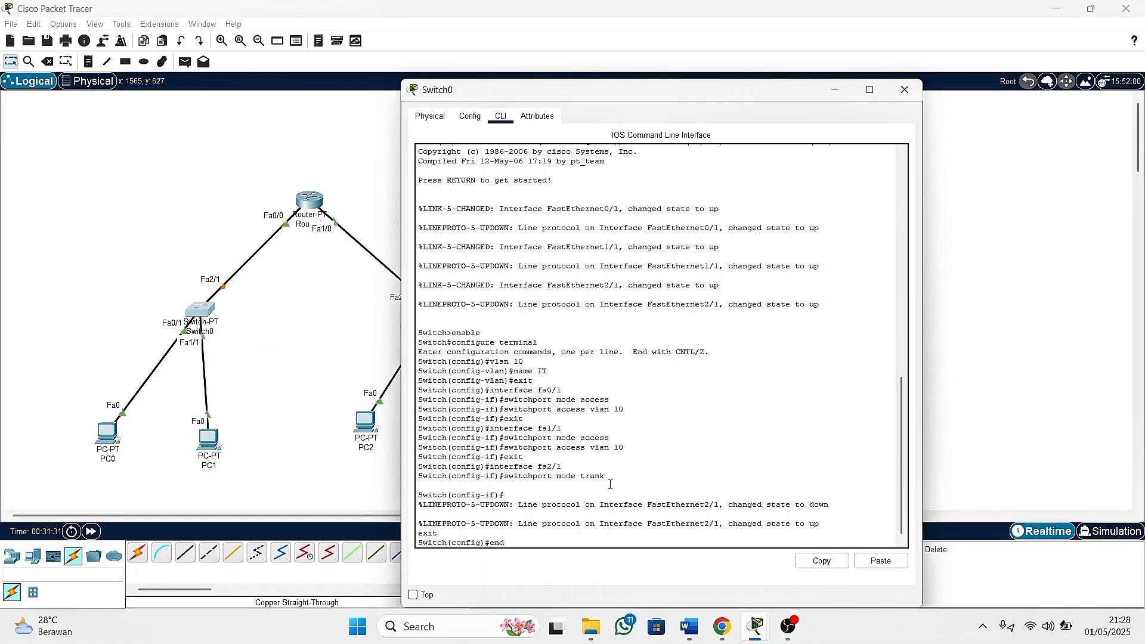
{"action": "type", "text": "end"}
{"action": "key", "text": "Return"}
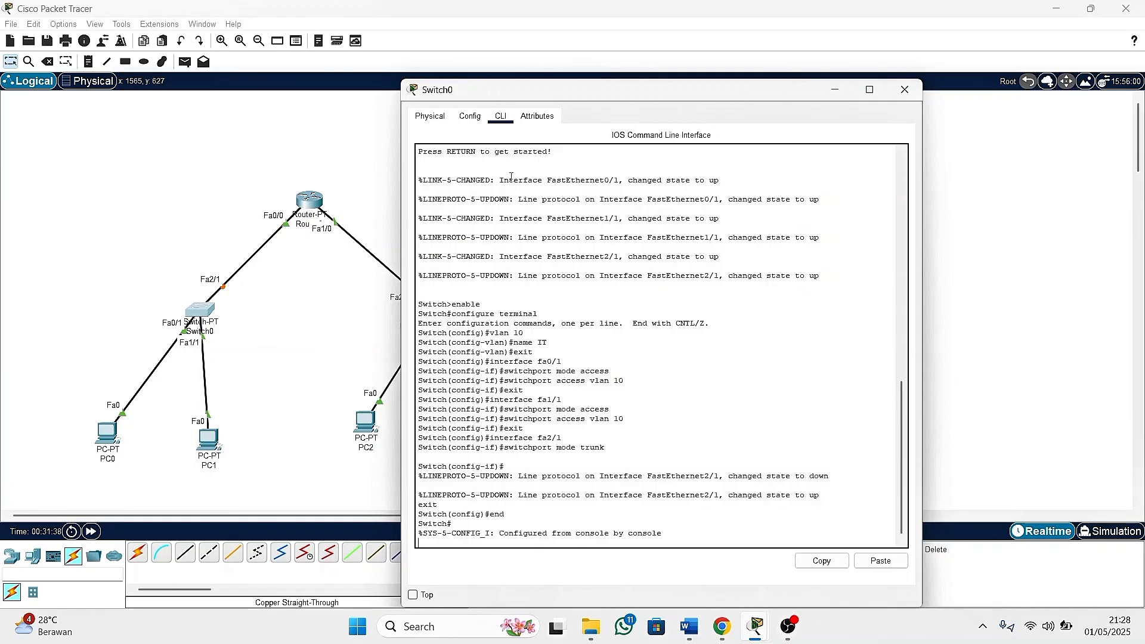
Check the port mode and VLAN settings of Switch0's FastEthernet0/1, FastEthernet1/1 and FastEthernet2/1, and close the switch's window.
{"action": "left_click", "coordinate": [470, 116]}
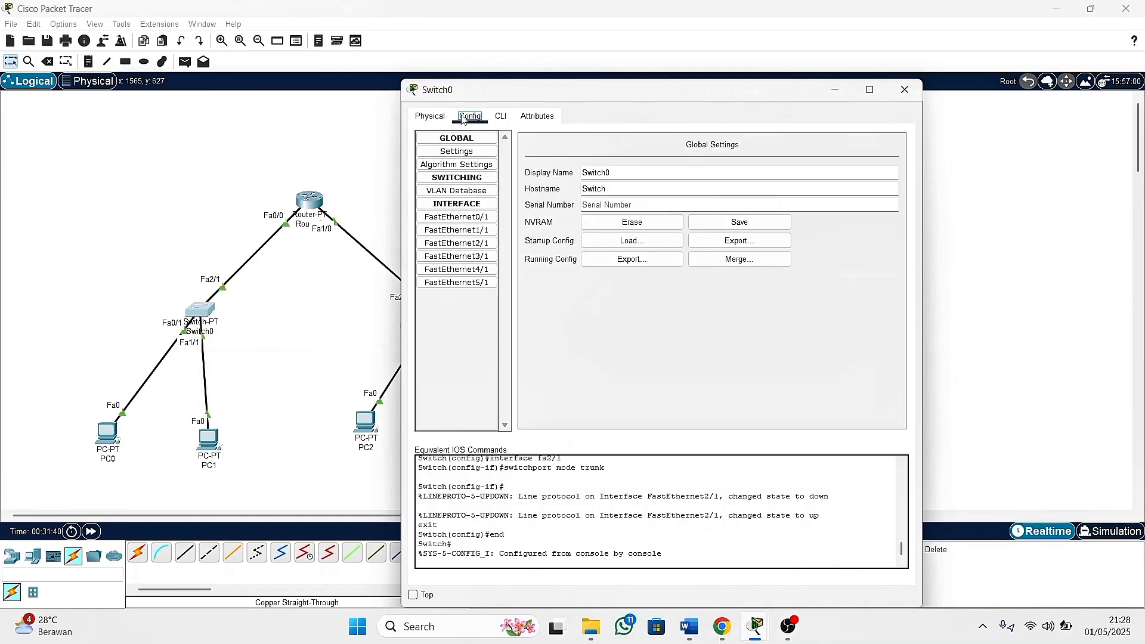
{"action": "left_click", "coordinate": [442, 219]}
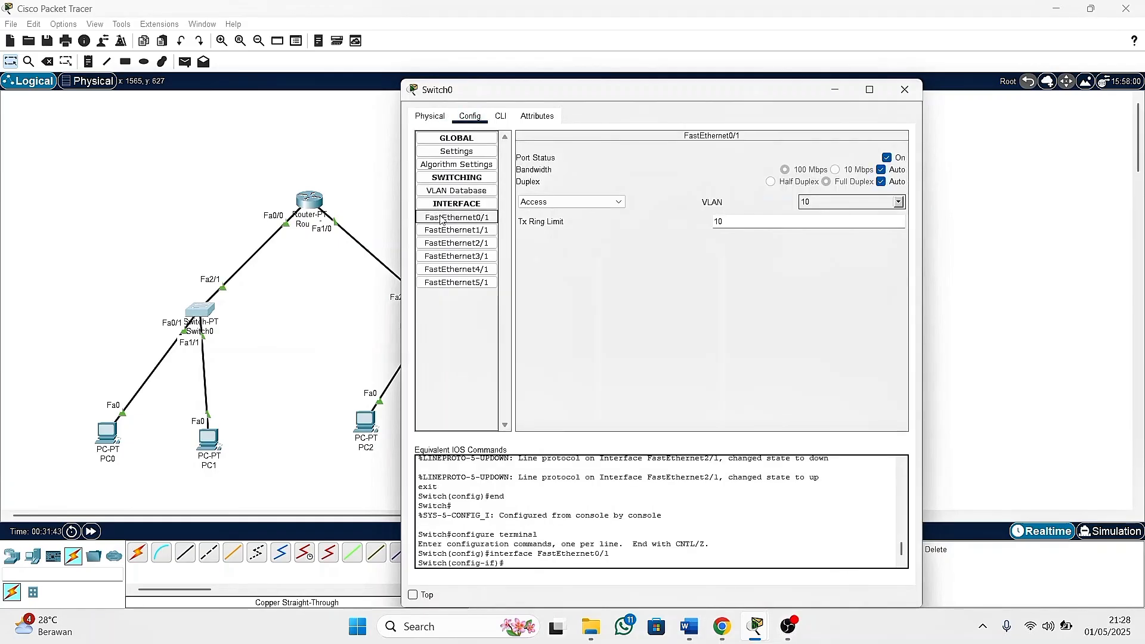
{"action": "left_click", "coordinate": [898, 202]}
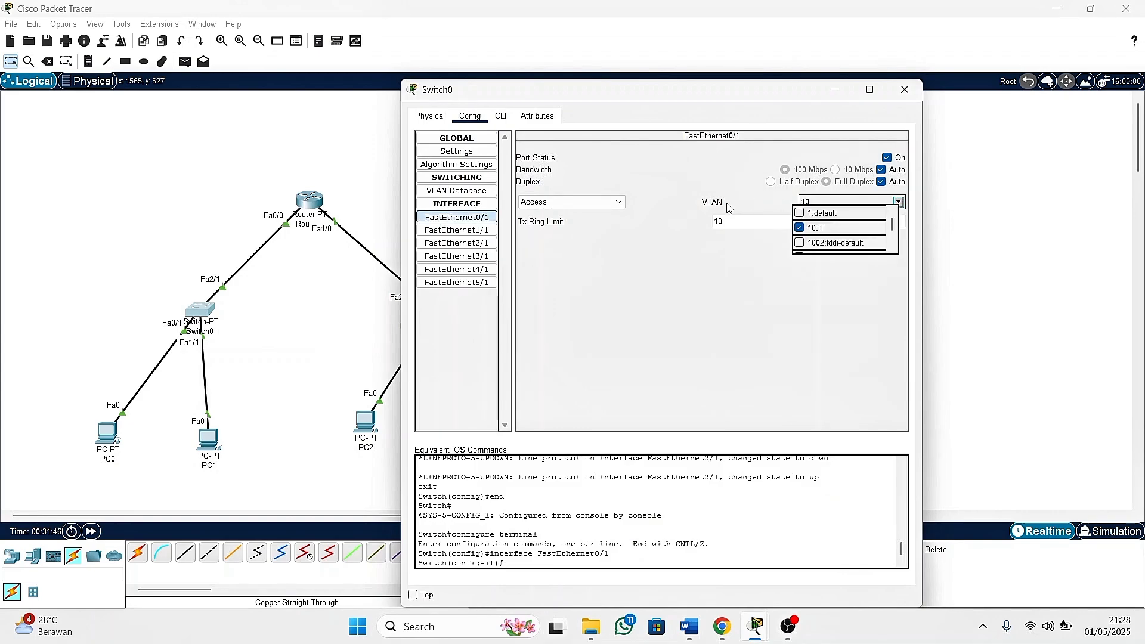
{"action": "left_click", "coordinate": [674, 229]}
{"action": "left_click", "coordinate": [481, 231]}
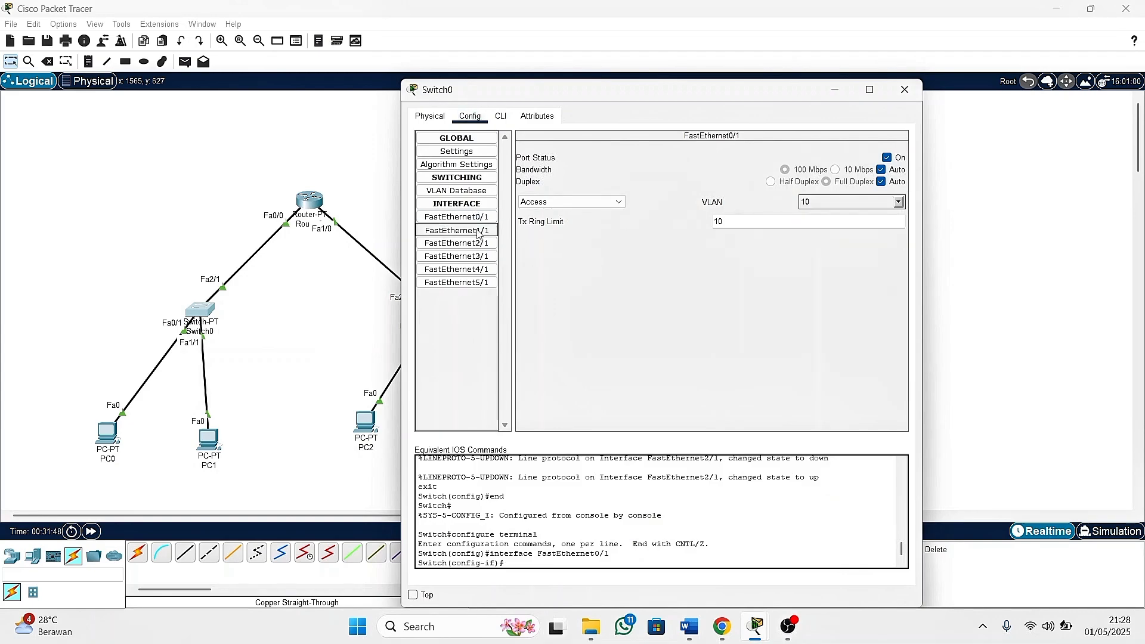
{"action": "left_click", "coordinate": [482, 242]}
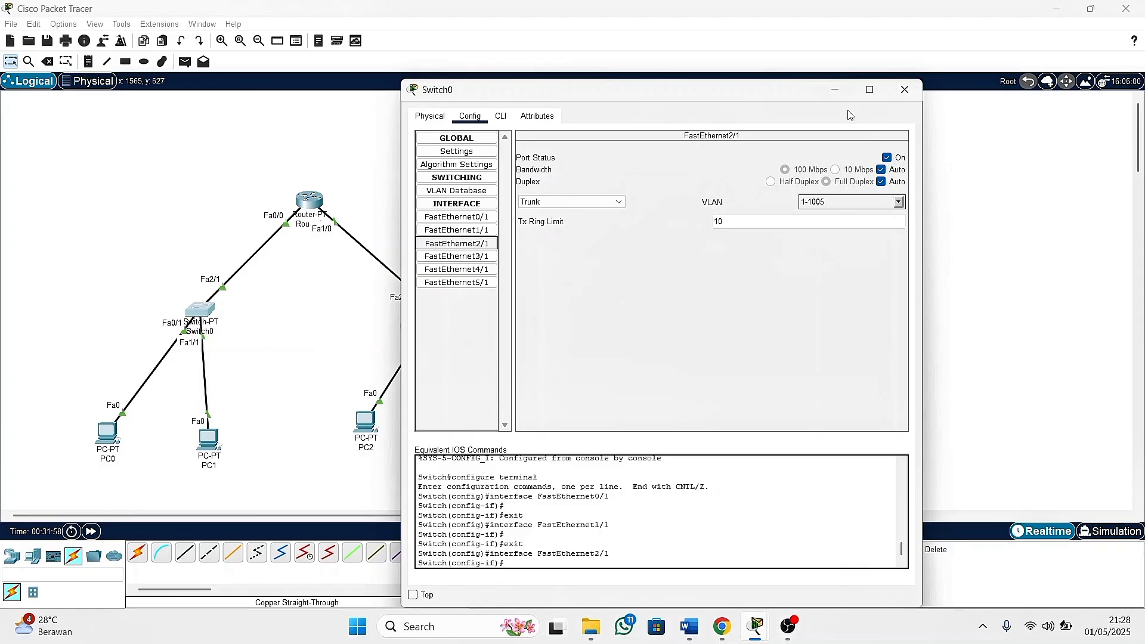
{"action": "left_click", "coordinate": [905, 90]}
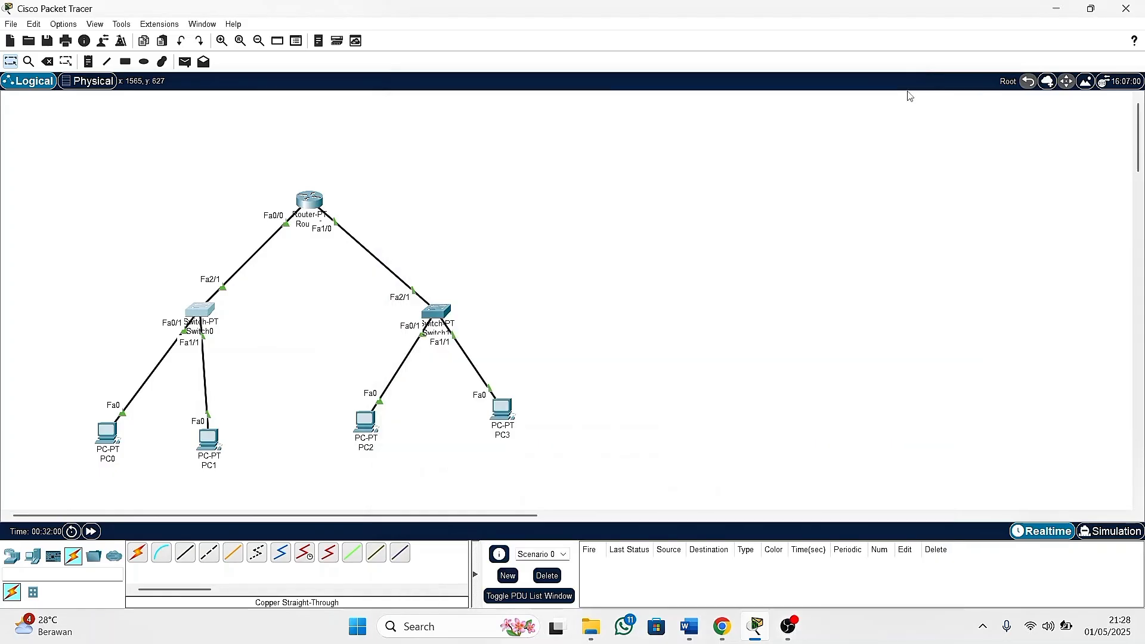
Open Switch1's command line and enter global configuration mode with enable and configure terminal.
{"action": "left_click", "coordinate": [440, 312]}
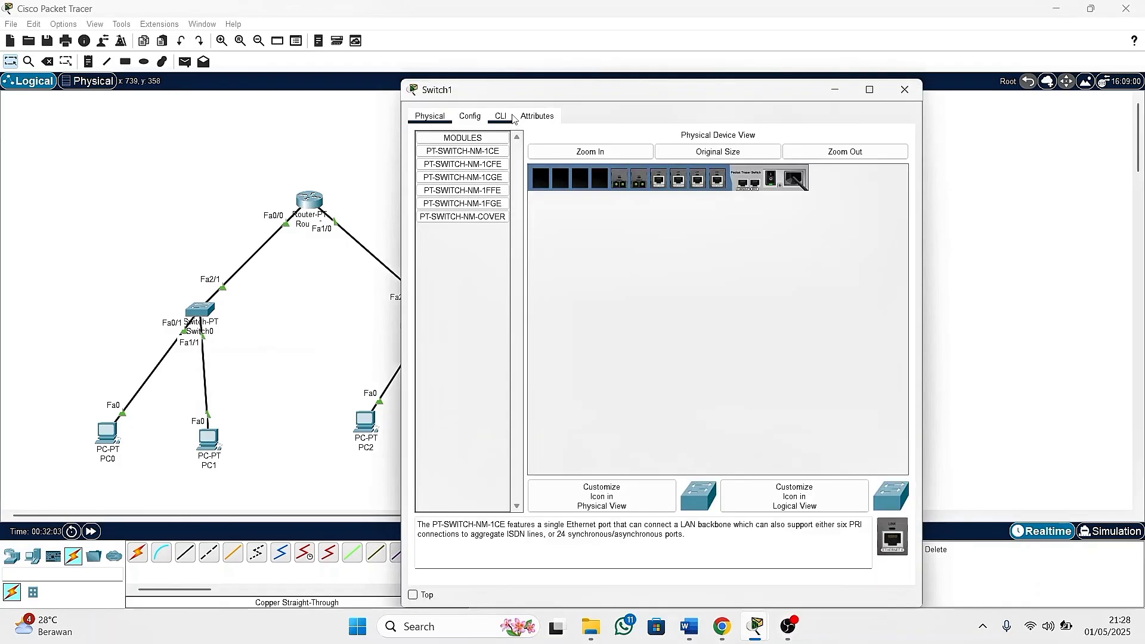
{"action": "left_click", "coordinate": [512, 117]}
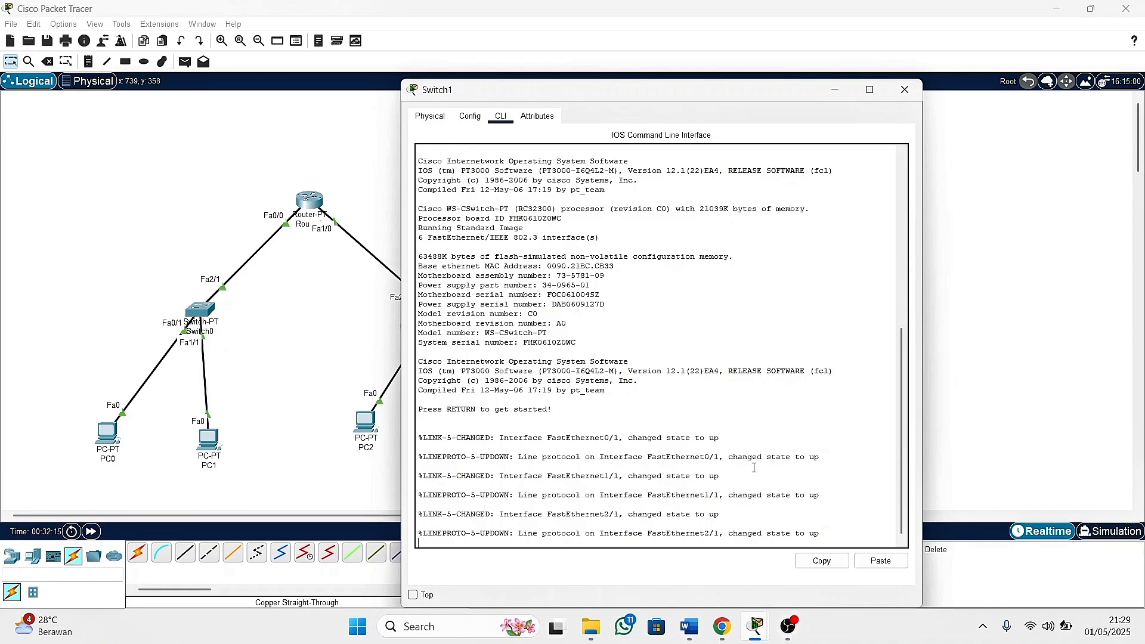
{"action": "key", "text": "Return"}
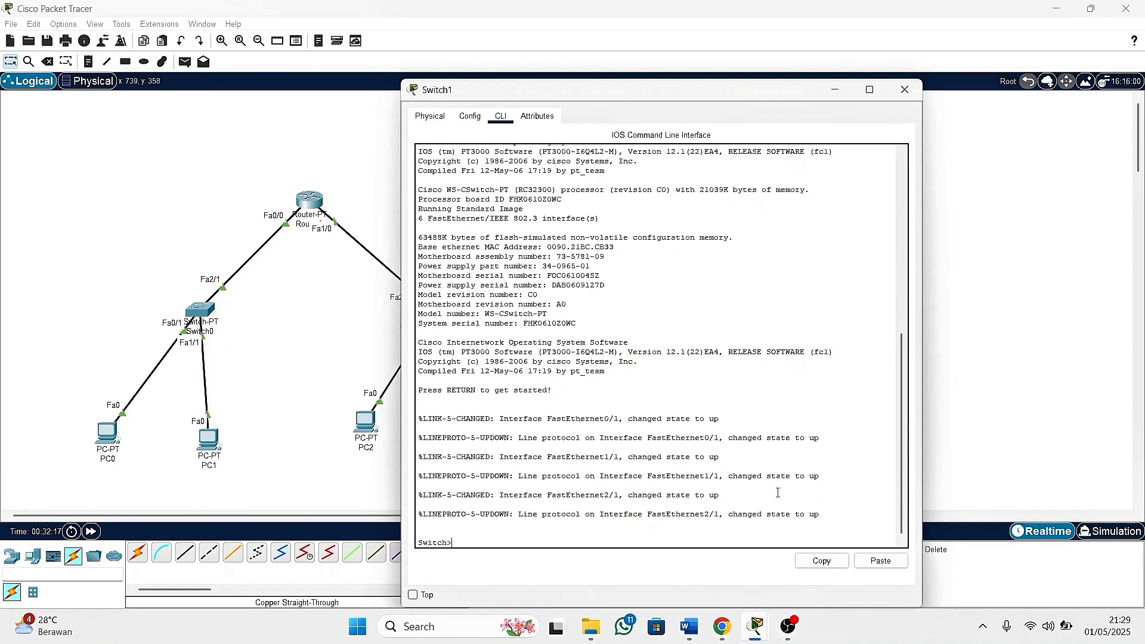
{"action": "type", "text": "enable"}
{"action": "key", "text": "Return"}
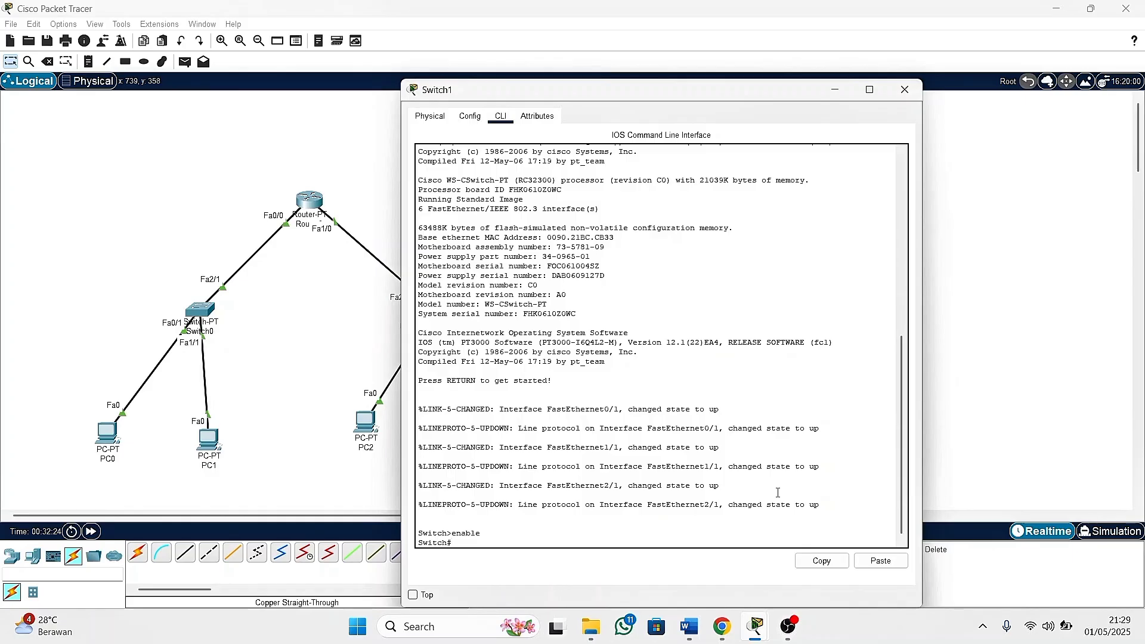
{"action": "type", "text": "configure ter"}
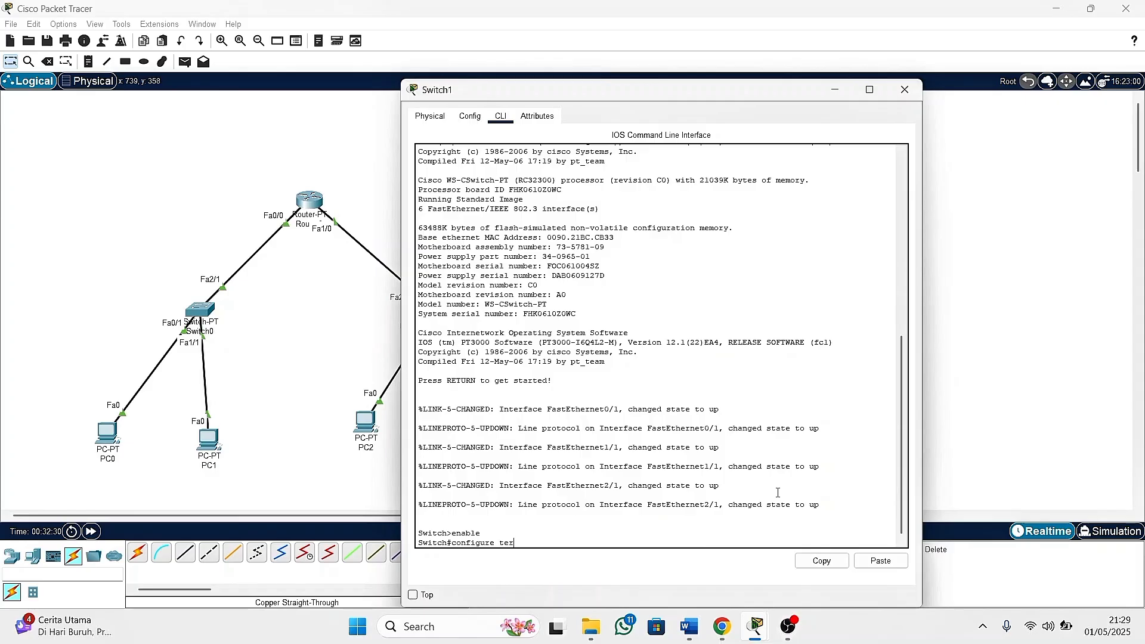
{"action": "type", "text": "minal"}
{"action": "key", "text": "Return"}
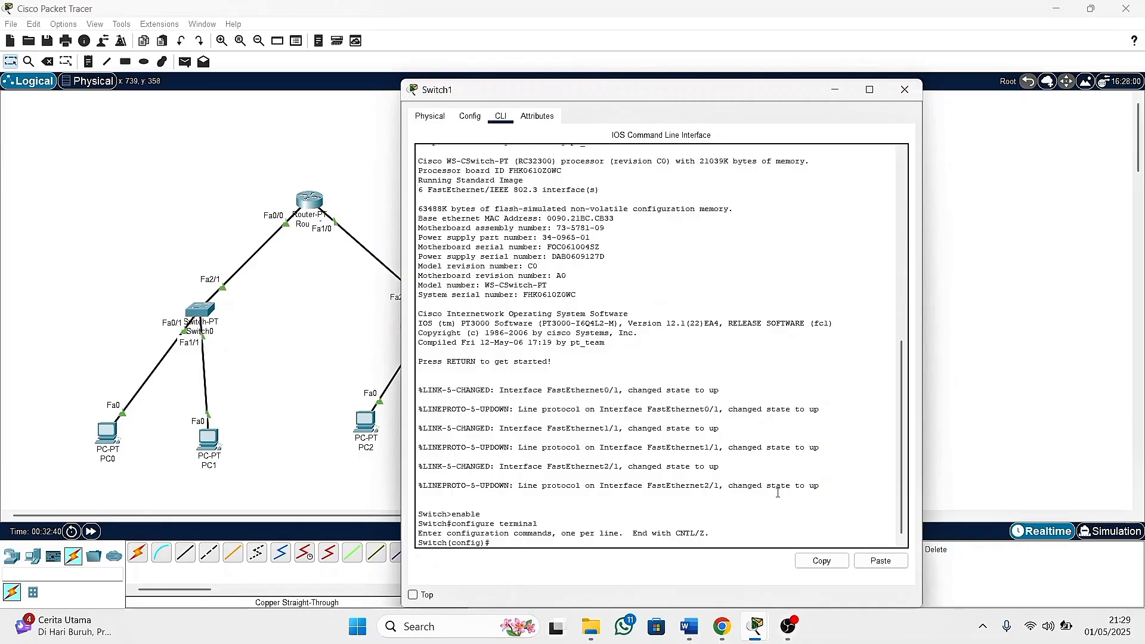
Create VLAN 20 on Switch1, name it keuangan, and exit VLAN configuration mode.
{"action": "type", "text": "vlan 20"}
{"action": "key", "text": "Return"}
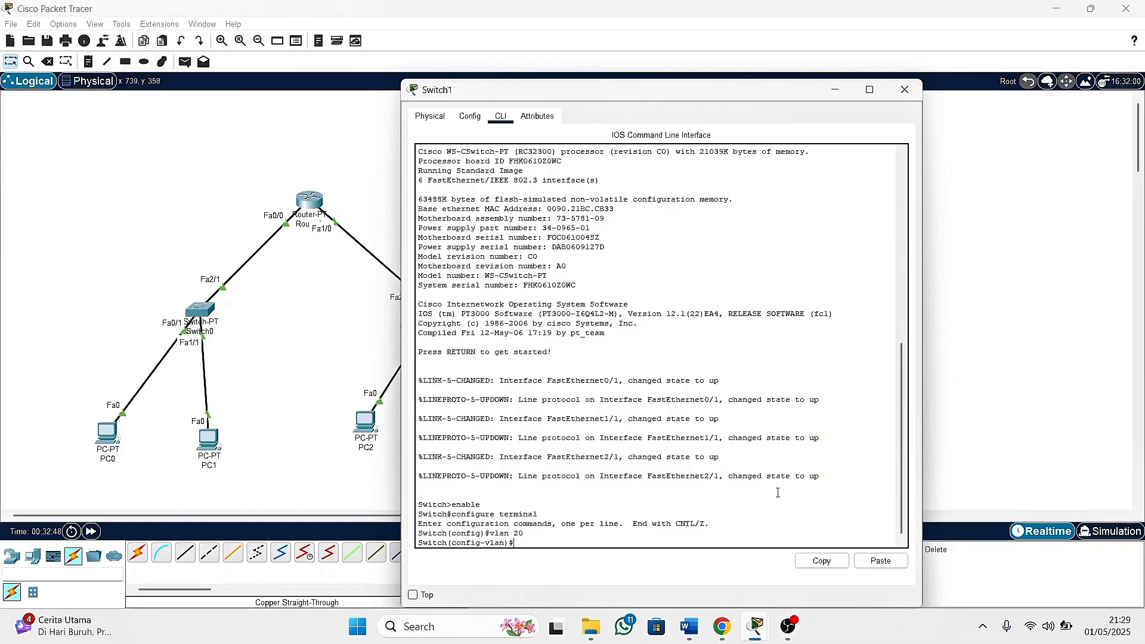
{"action": "type", "text": "name keuangan"}
{"action": "key", "text": "Return"}
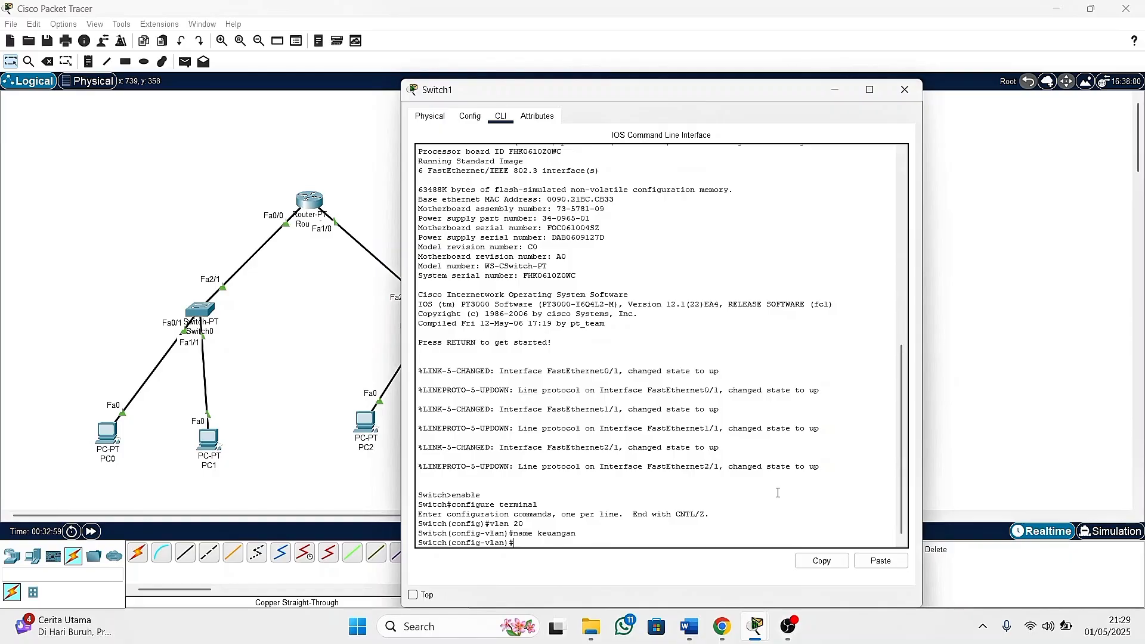
{"action": "type", "text": "exit"}
{"action": "key", "text": "Return"}
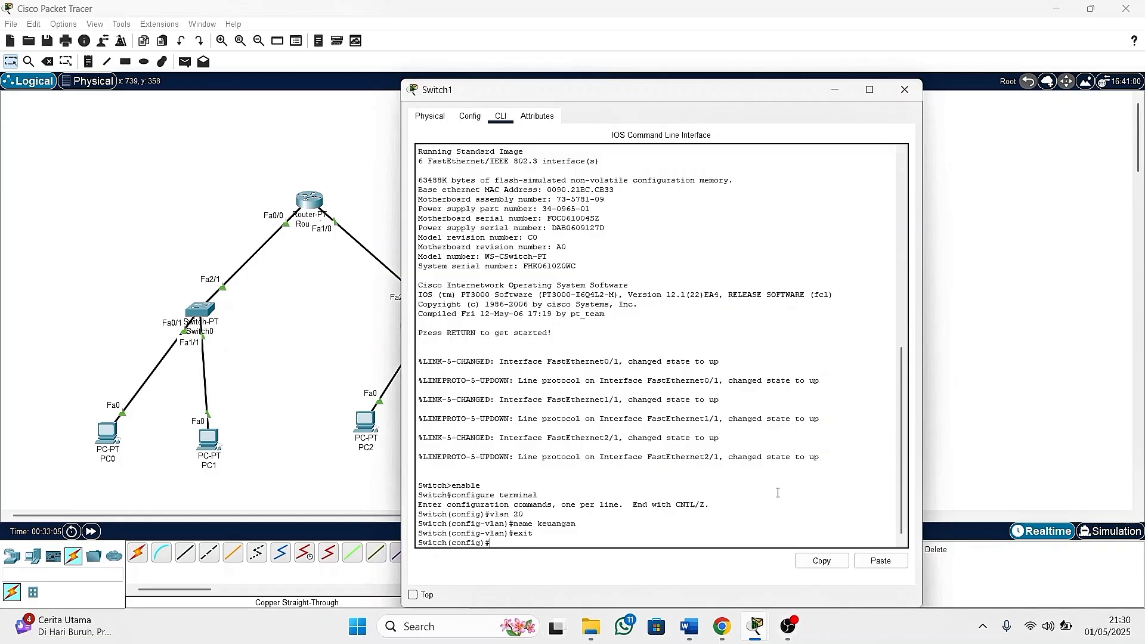
Set Switch1's interface fa0/1 to access mode with switchport mode access.
{"action": "type", "text": "interface fa0/1"}
{"action": "key", "text": "Return"}
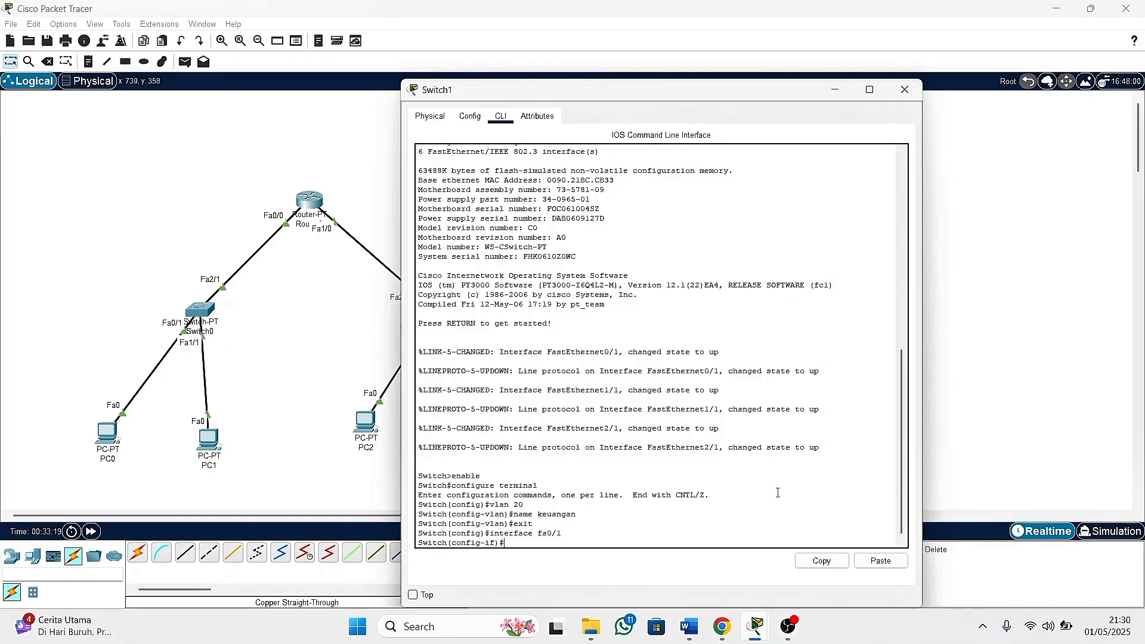
{"action": "type", "text": "switchport"}
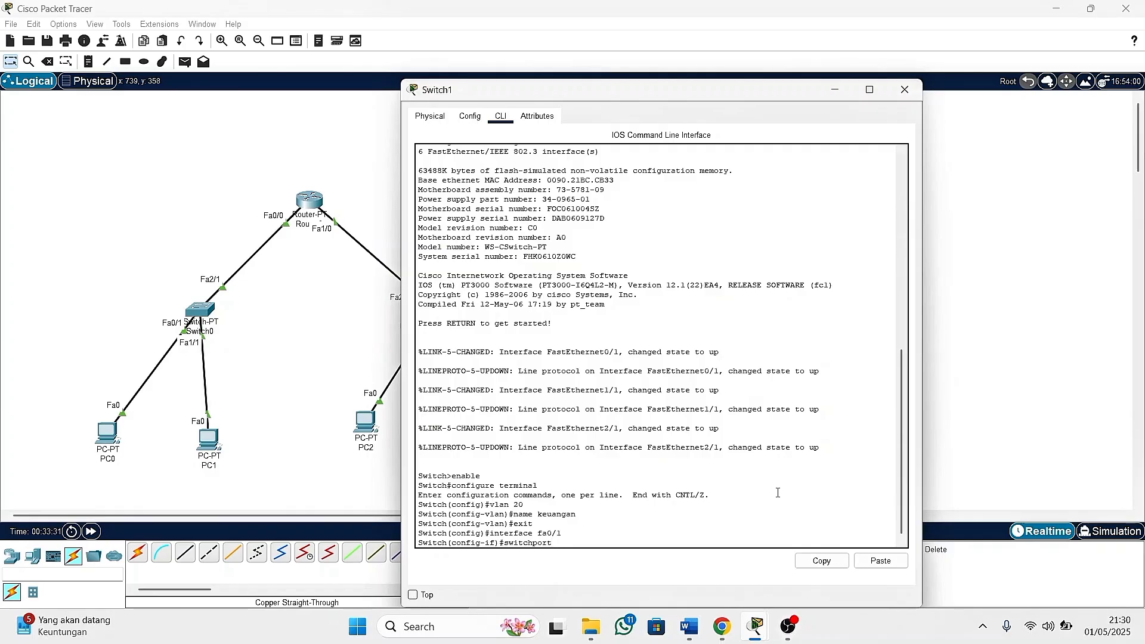
{"action": "type", "text": " mode access"}
{"action": "key", "text": "Return"}
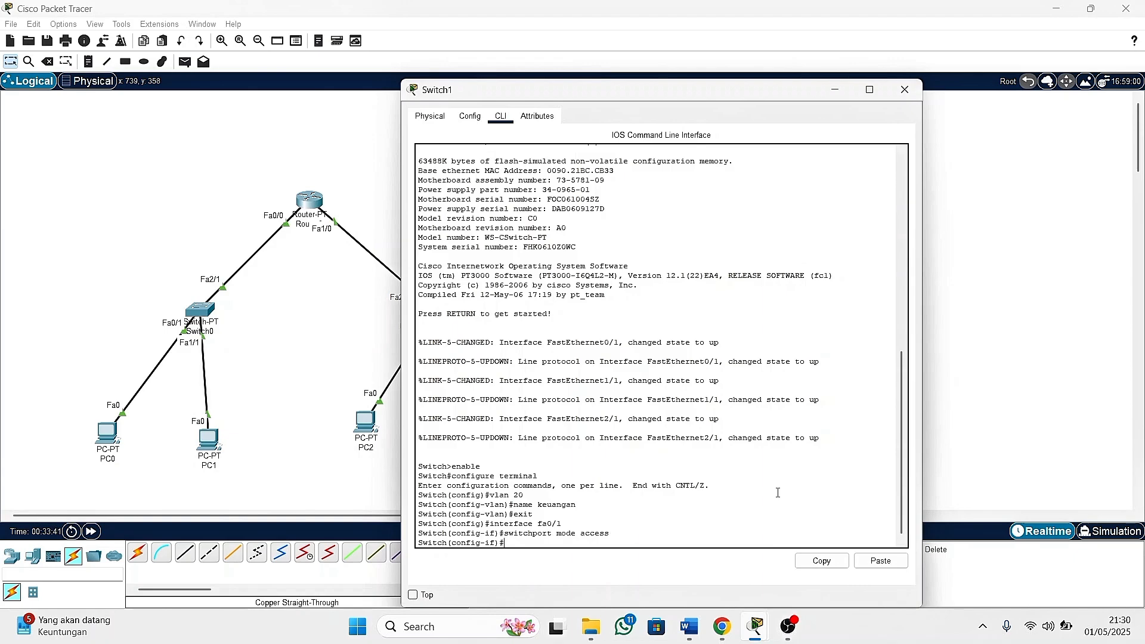
Assign Switch1's interface fa0/1 to VLAN 20 with switchport access vlan 20 and exit interface configuration.
{"action": "type", "text": "switchpor"}
{"action": "type", "text": "t access vlan"}
{"action": "key", "text": "BackSpace"}
{"action": "key", "text": "BackSpace"}
{"action": "key", "text": "BackSpace"}
{"action": "type", "text": "n 20"}
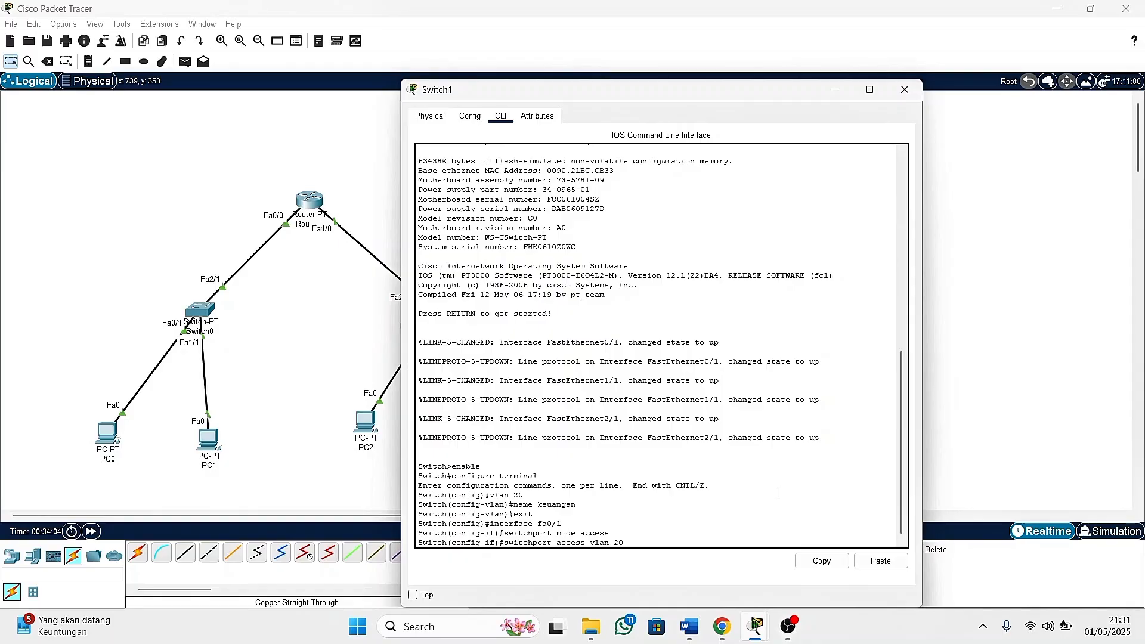
{"action": "key", "text": "Return"}
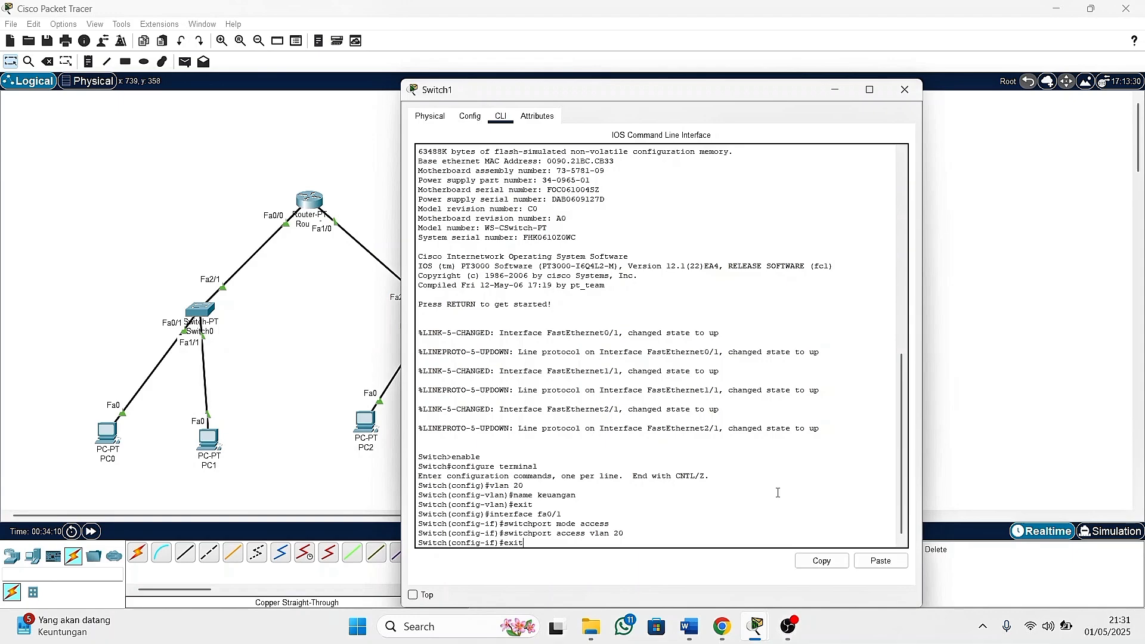
{"action": "key", "text": "Return"}
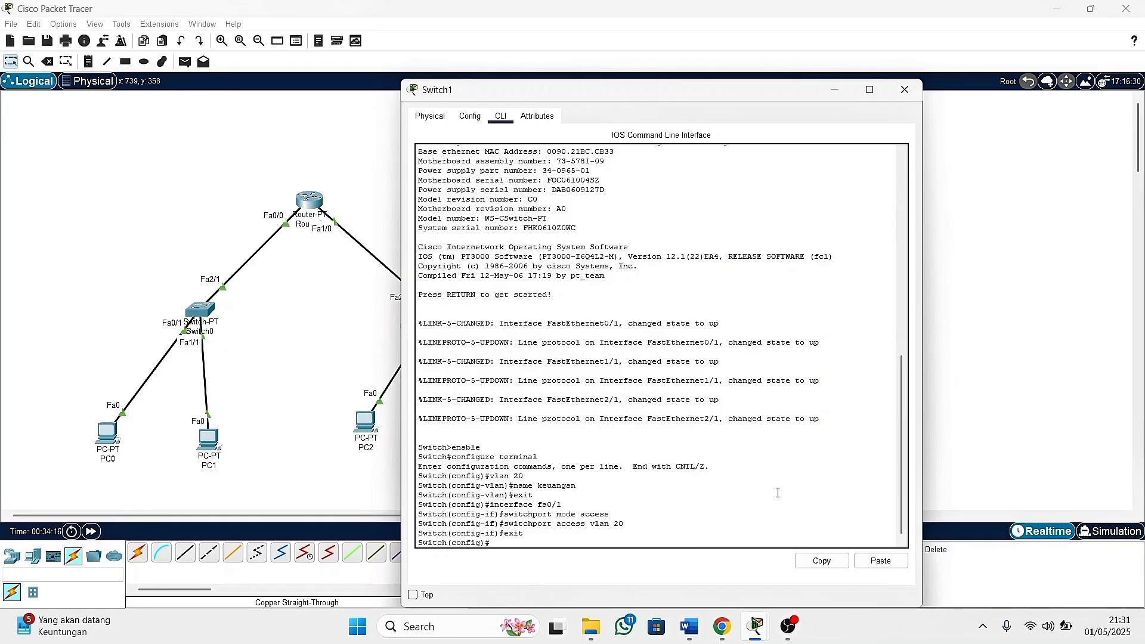
Set Switch1's interface fa1/1 to access mode with switchport mode access.
{"action": "type", "text": "in"}
{"action": "type", "text": "terf"}
{"action": "type", "text": "ace "}
{"action": "type", "text": "f"}
{"action": "type", "text": "a1"}
{"action": "type", "text": "/0"}
{"action": "key", "text": "BackSpace"}
{"action": "key", "text": "Return"}
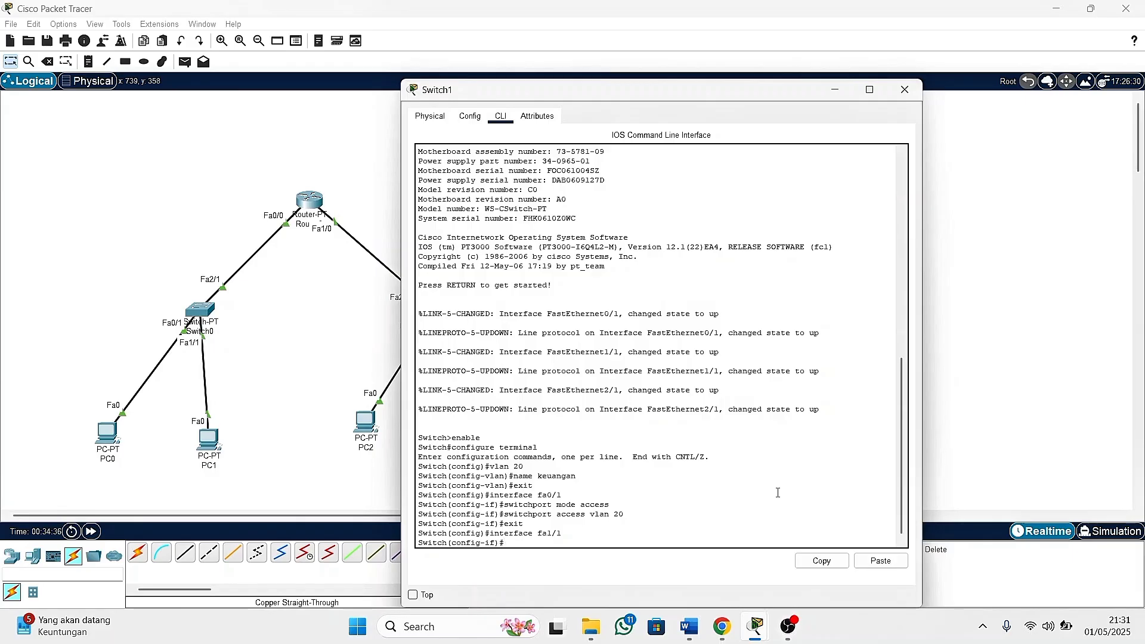
{"action": "type", "text": "switchport mode access"}
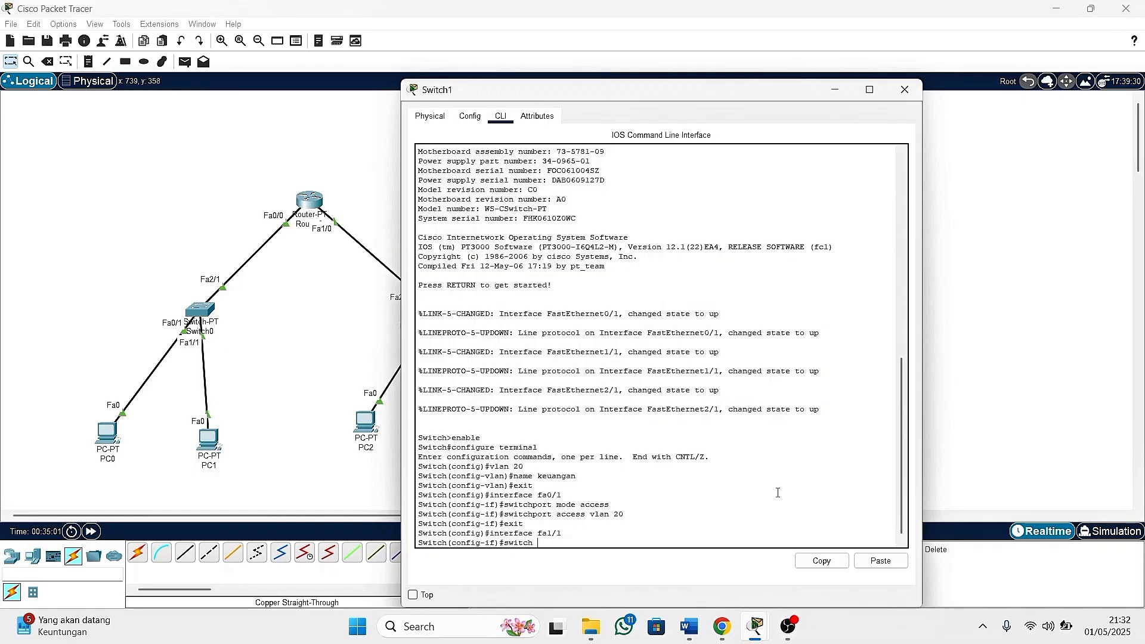
{"action": "type", "text": "port mode access"}
{"action": "key", "text": "Return"}
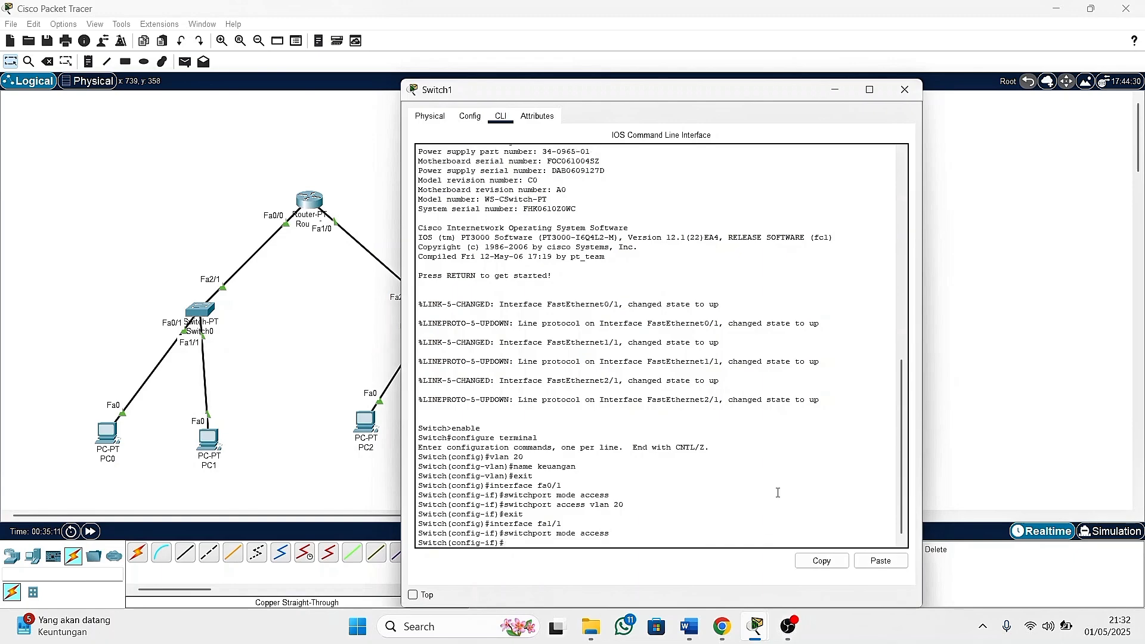
Assign Switch1's interface fa1/1 to VLAN 20 with switchport access vlan 20.
{"action": "type", "text": "switchport acce"}
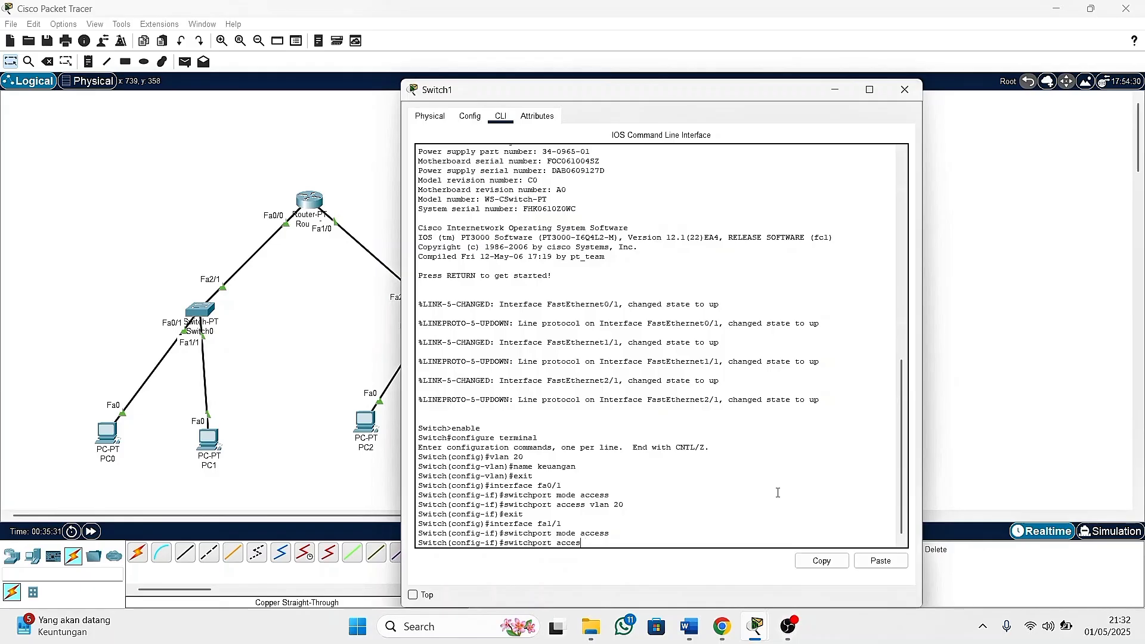
{"action": "type", "text": "s vlan2"}
{"action": "key", "text": "BackSpace"}
{"action": "type", "text": "20"}
{"action": "key", "text": "Return"}
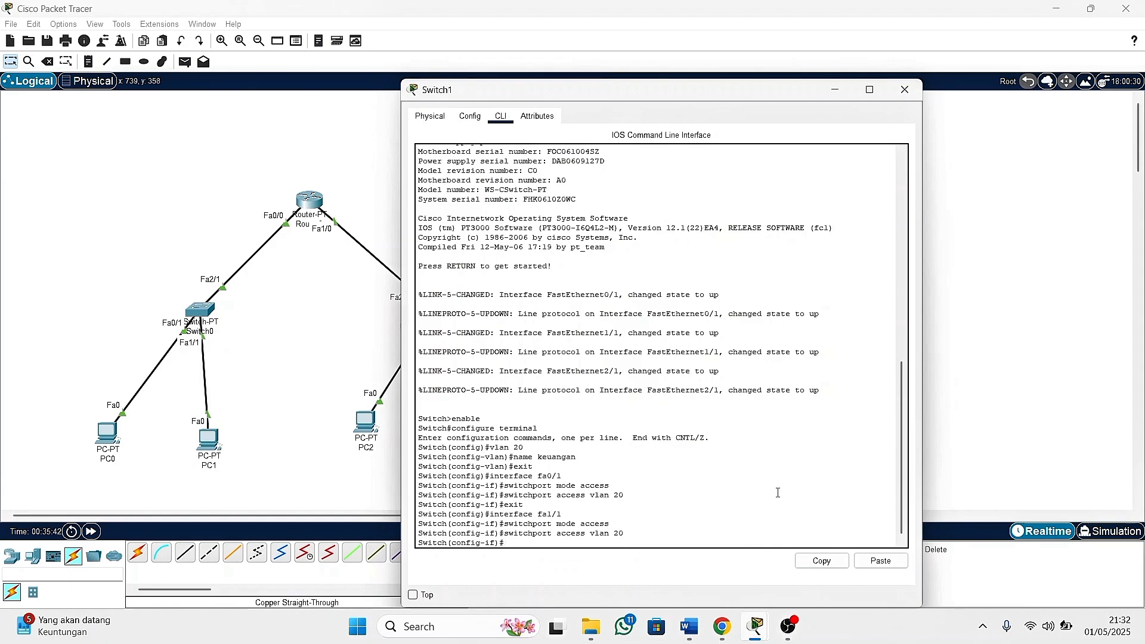
Leave interface and global configuration modes on Switch1 with exit and end.
{"action": "type", "text": "exit"}
{"action": "key", "text": "Return"}
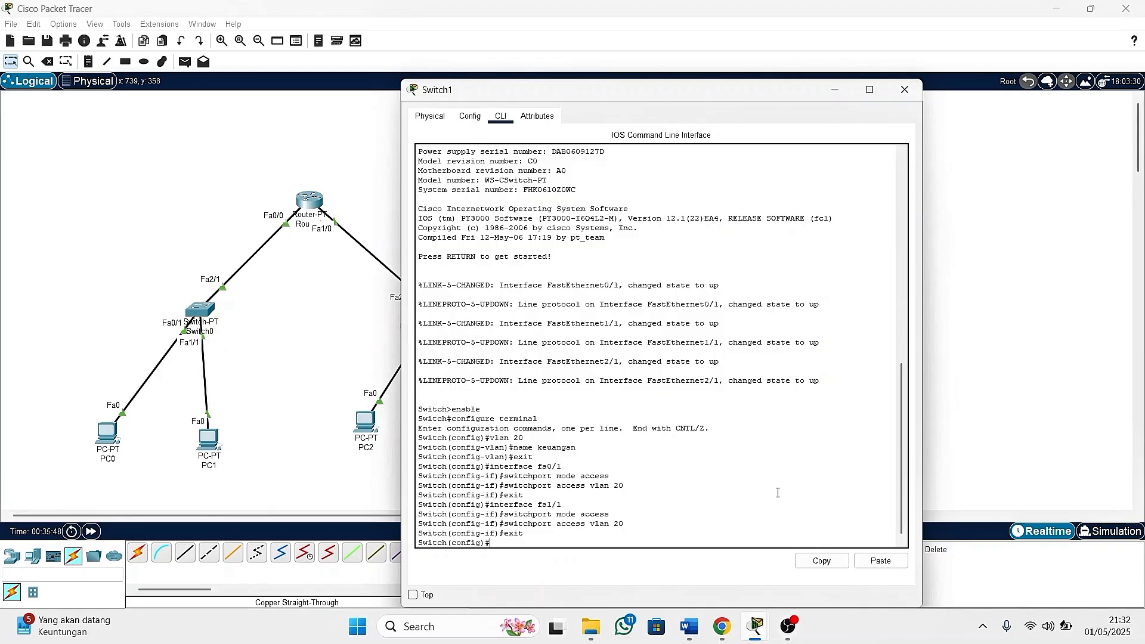
{"action": "type", "text": "end"}
{"action": "key", "text": "Return"}
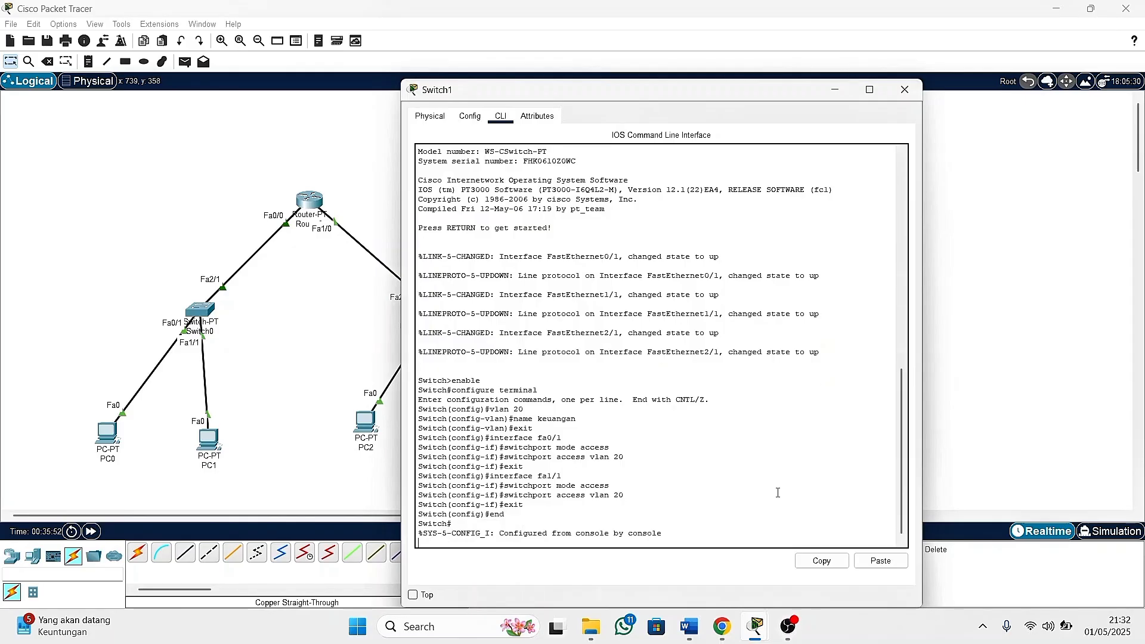
Review the VLAN settings of Switch1's ports and set FastEthernet2/1 to trunk mode.
{"action": "left_click", "coordinate": [475, 118]}
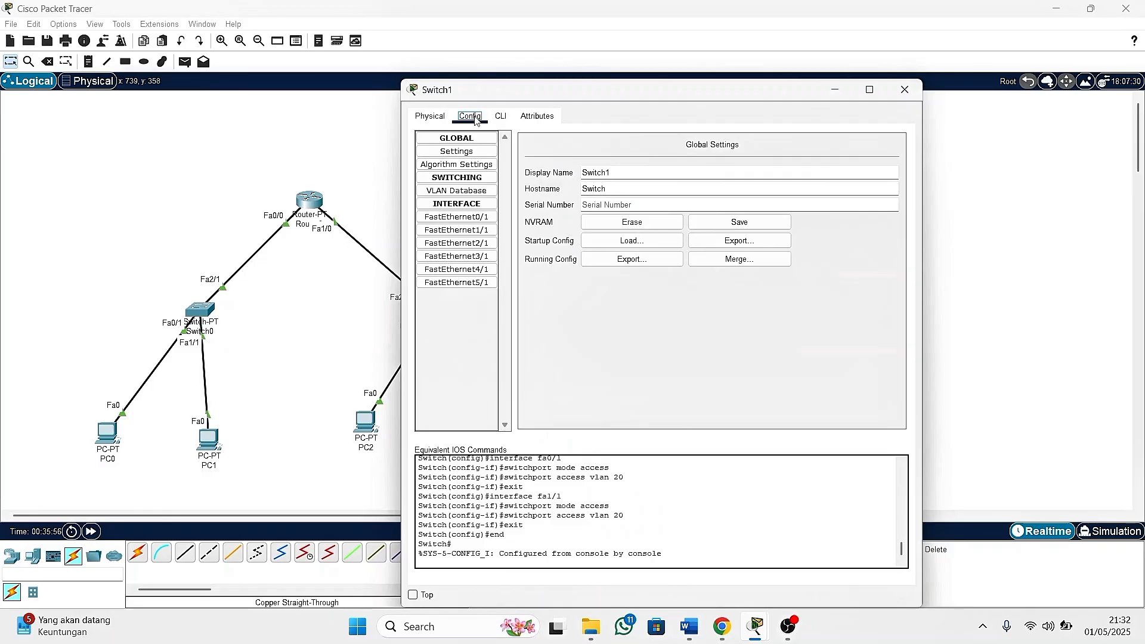
{"action": "left_click", "coordinate": [453, 220]}
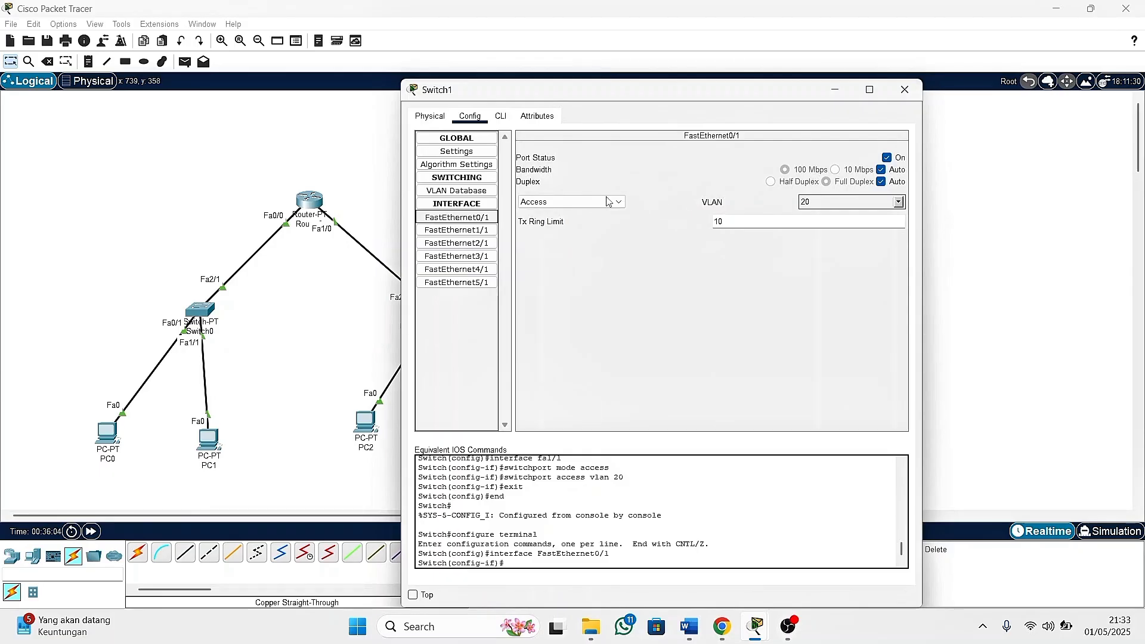
{"action": "left_click", "coordinate": [489, 232]}
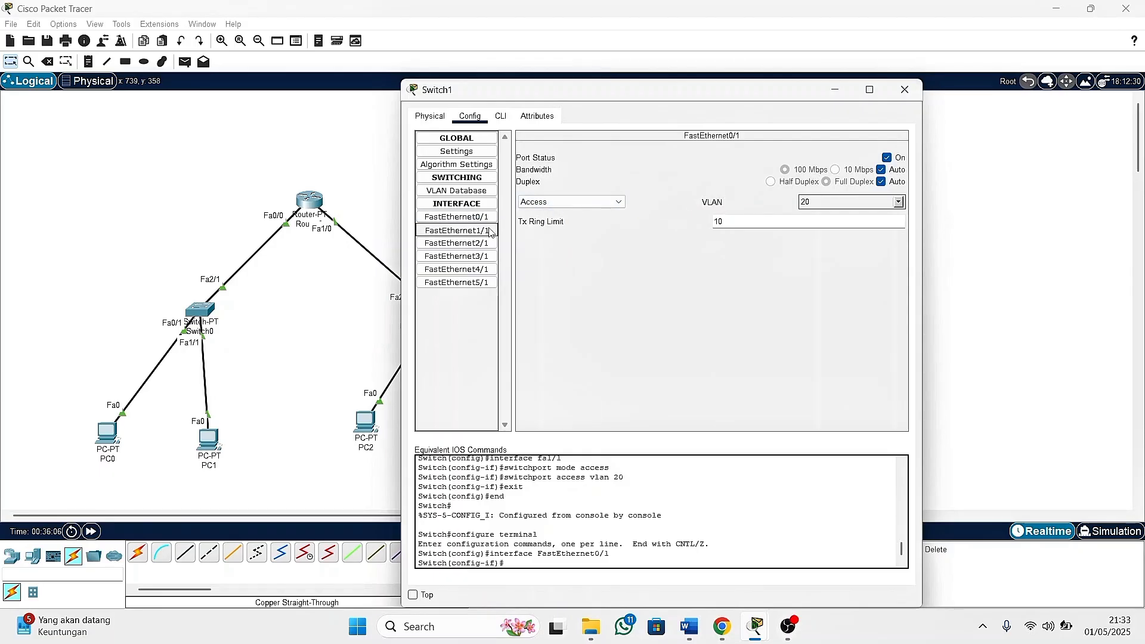
{"action": "left_click", "coordinate": [482, 244]}
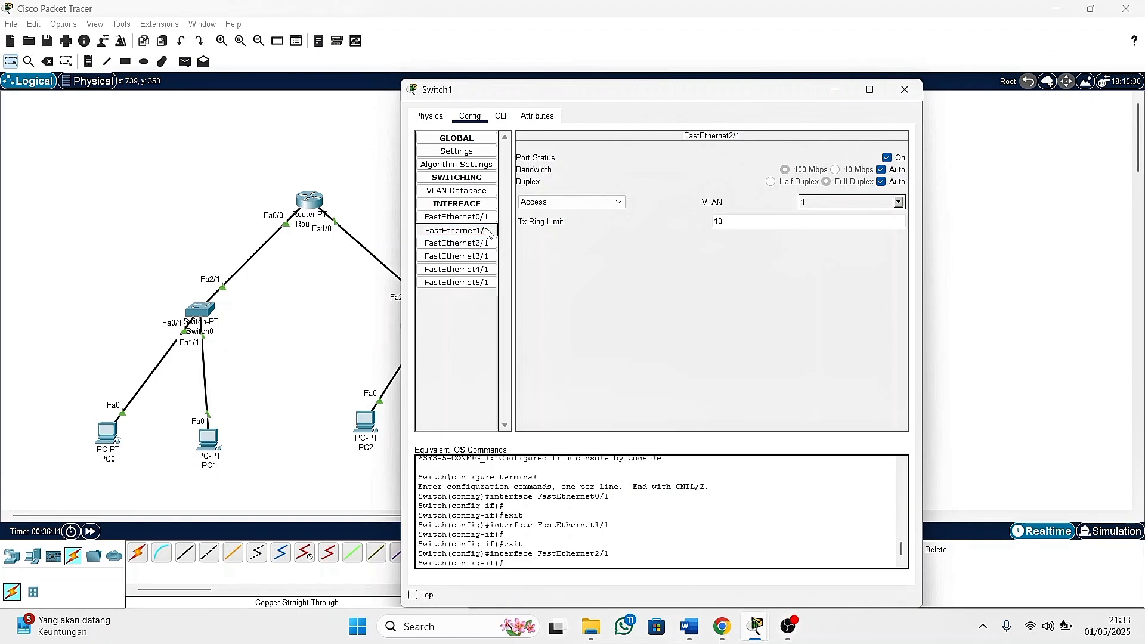
{"action": "left_click", "coordinate": [486, 232]}
{"action": "left_click", "coordinate": [487, 243]}
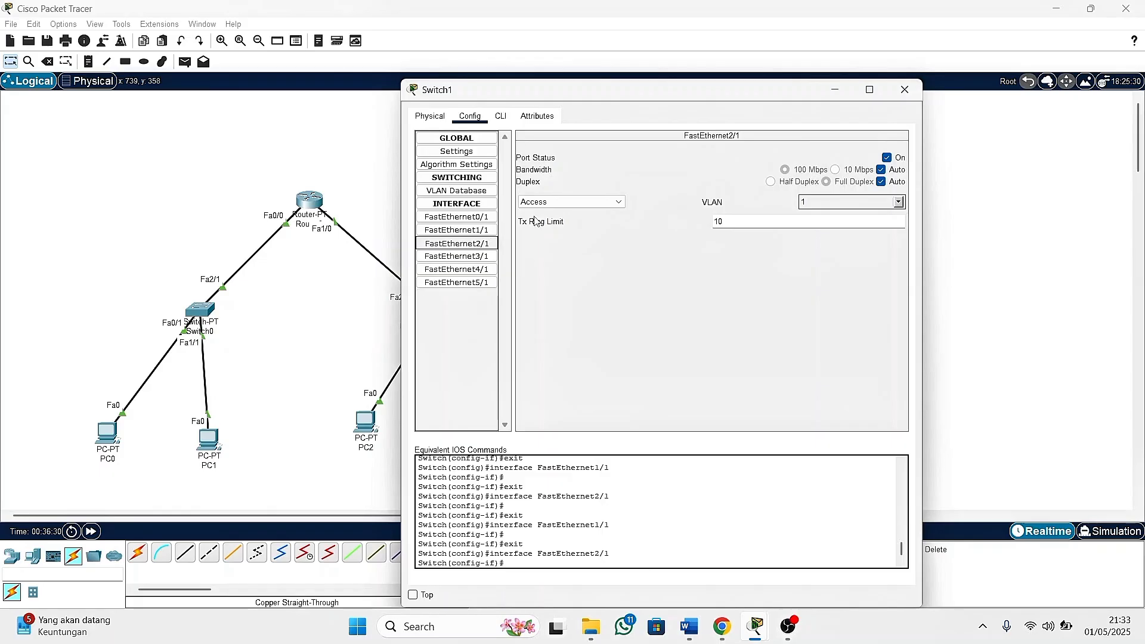
{"action": "left_click", "coordinate": [585, 206]}
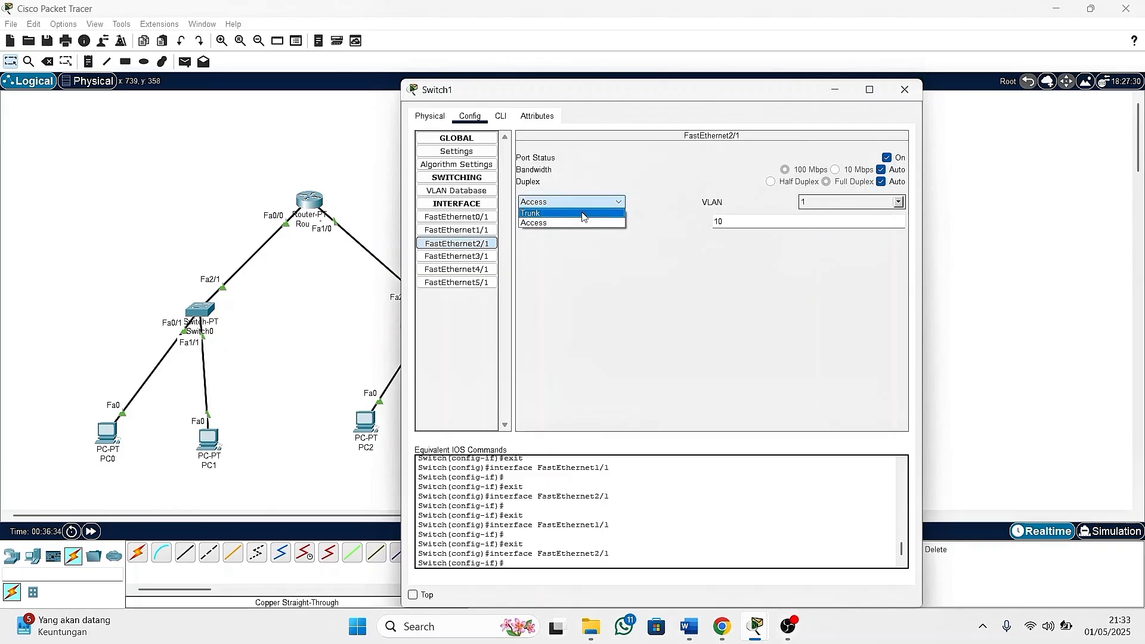
{"action": "left_click", "coordinate": [584, 214]}
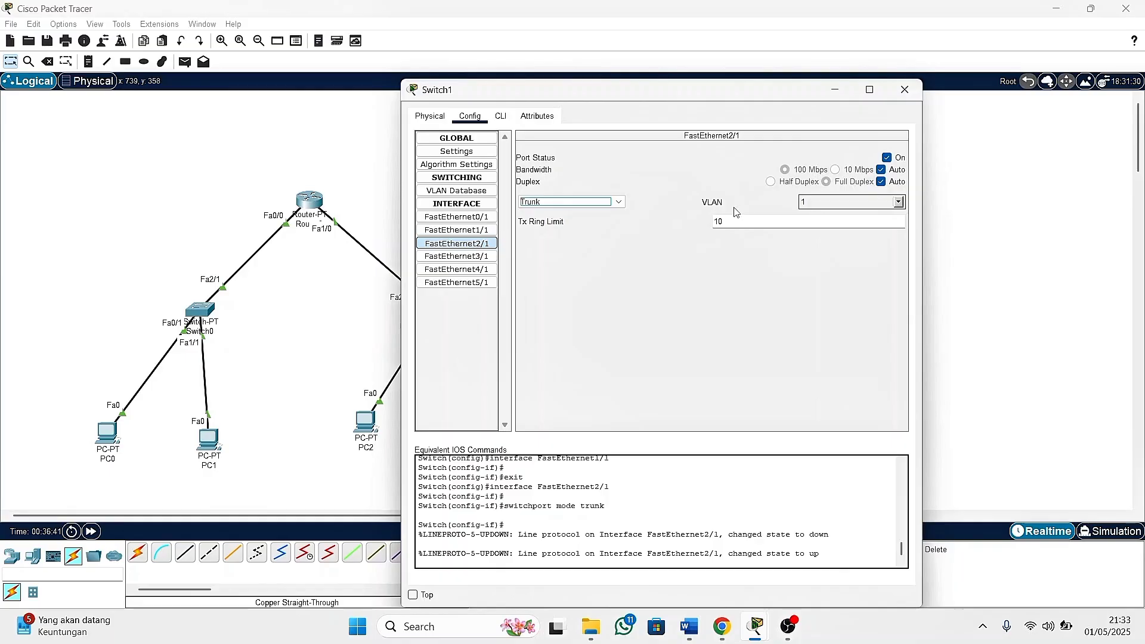
{"action": "left_click", "coordinate": [896, 105]}
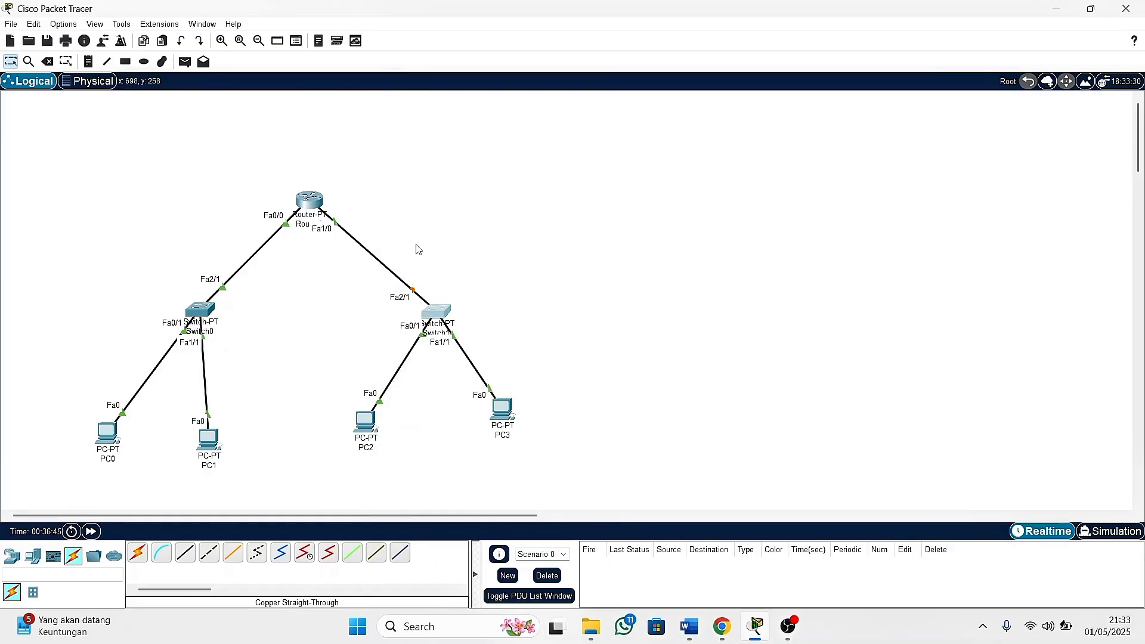
Recheck the port mode and VLAN settings of Switch1's FastEthernet2/1.
{"action": "left_click", "coordinate": [442, 313]}
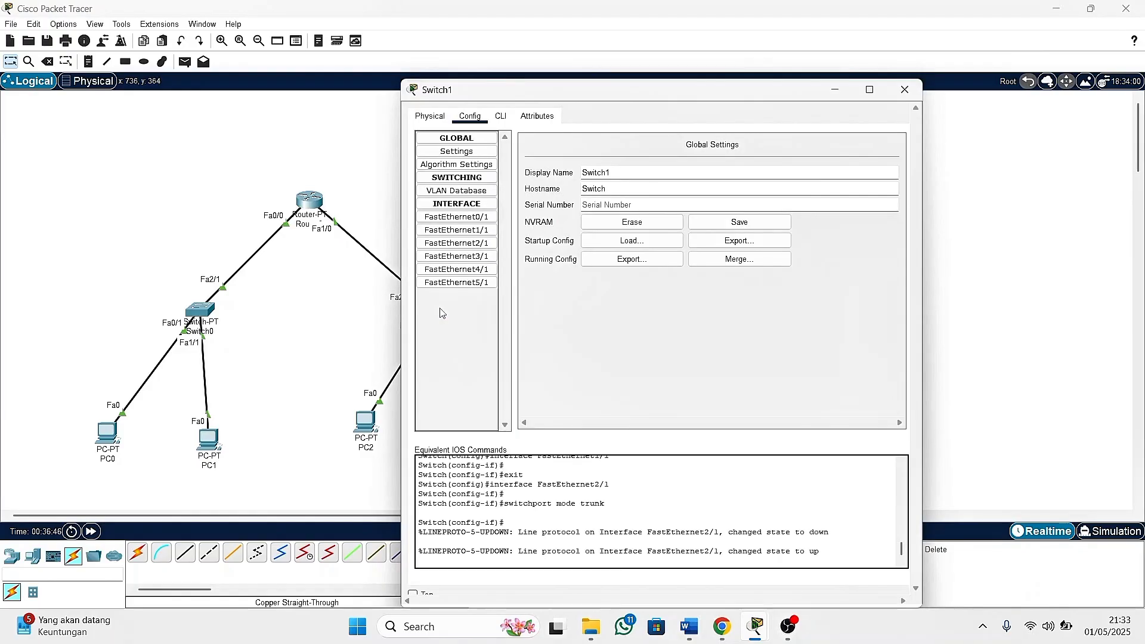
{"action": "left_click", "coordinate": [464, 231]}
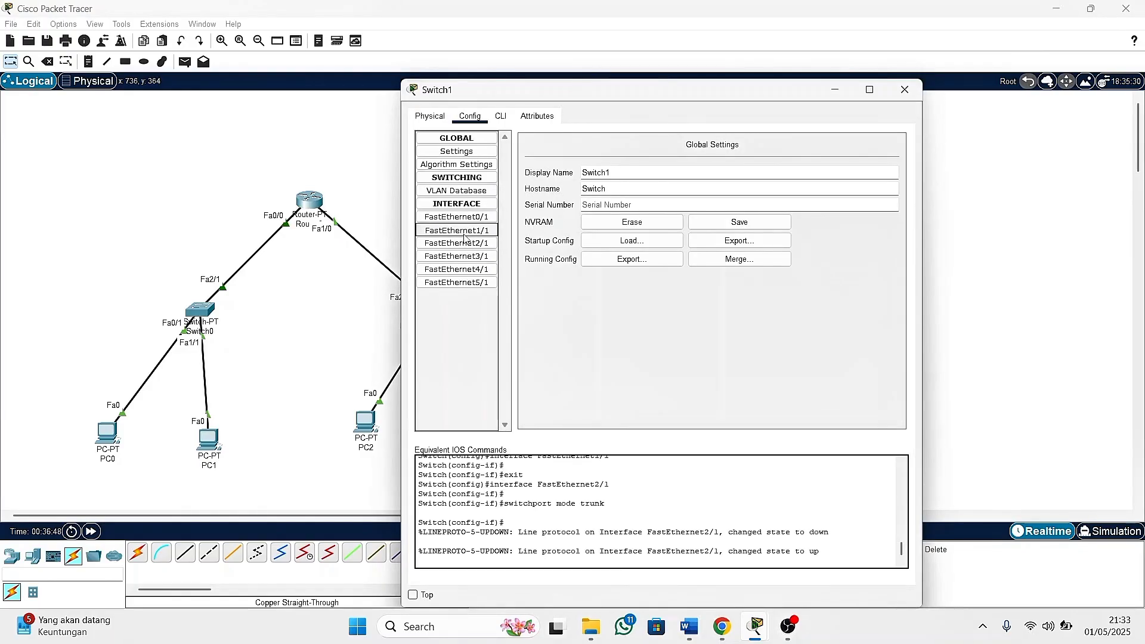
{"action": "left_click", "coordinate": [467, 248]}
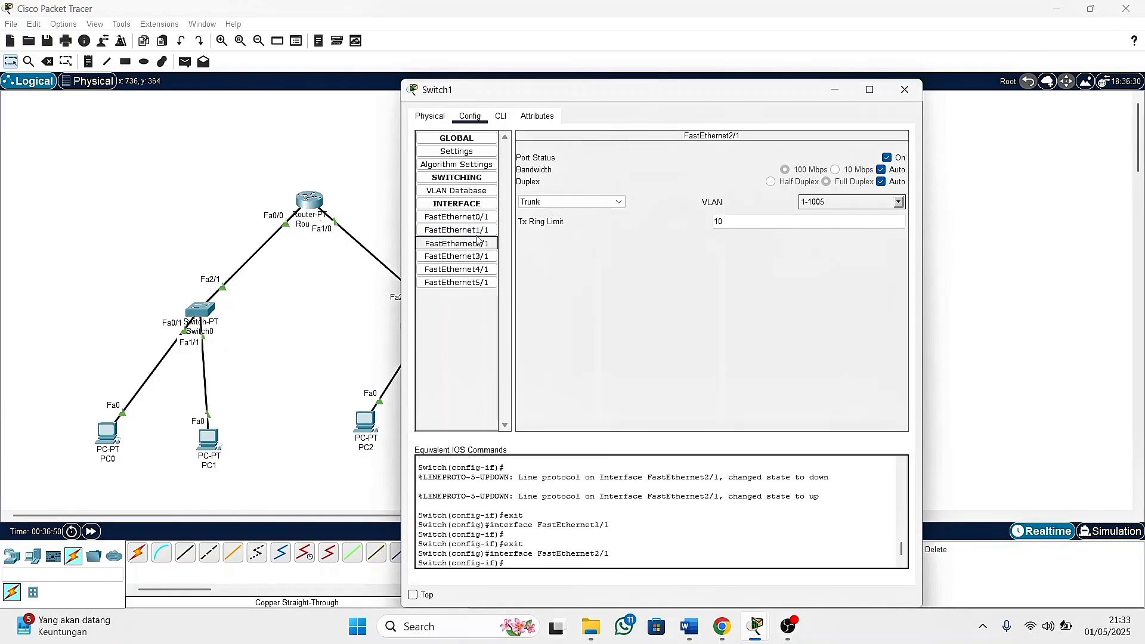
{"action": "left_click", "coordinate": [902, 91]}
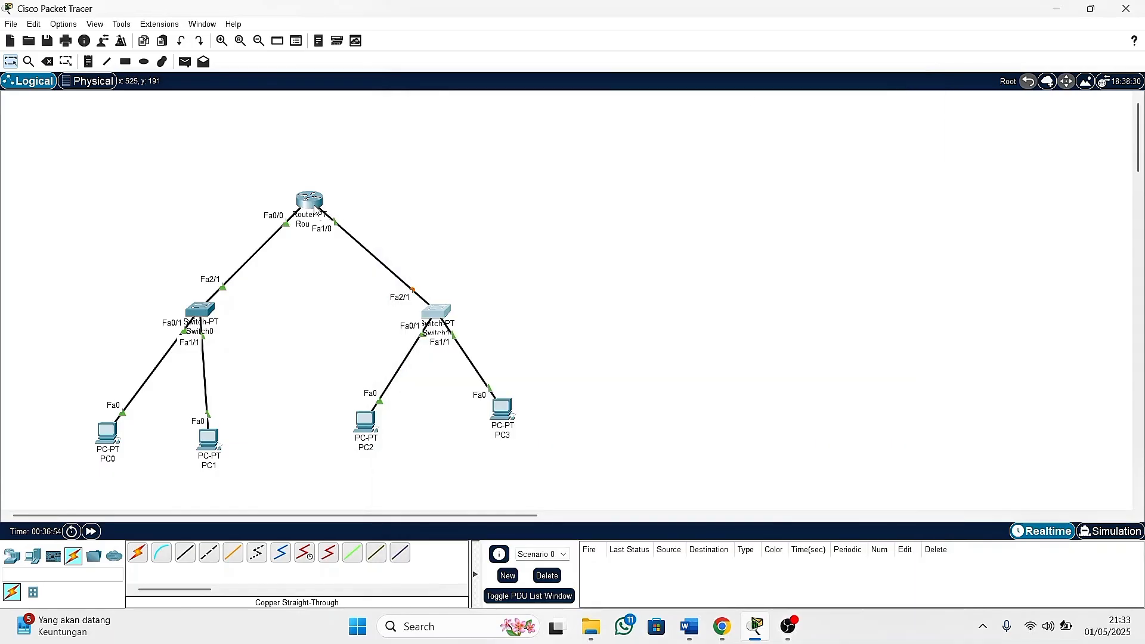
Delete the cable between Router0 and Switch1 and reconnect Router0's FastEthernet1/0 to Switch1's FastEthernet2/1.
{"action": "left_click", "coordinate": [412, 290]}
{"action": "key", "text": "Delete"}
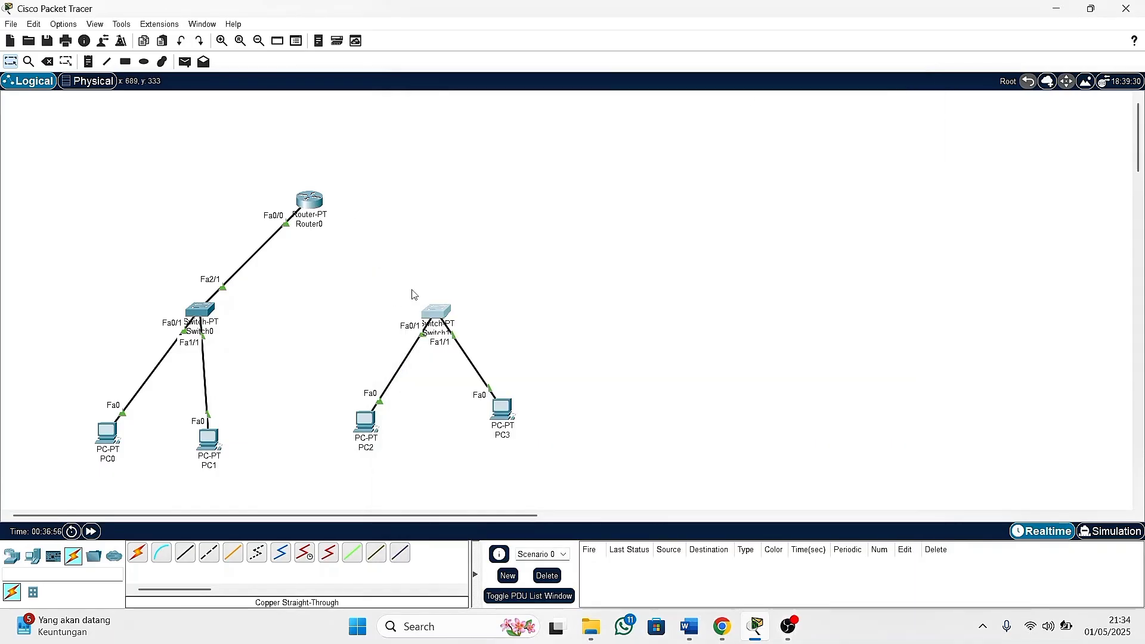
{"action": "left_click", "coordinate": [318, 204]}
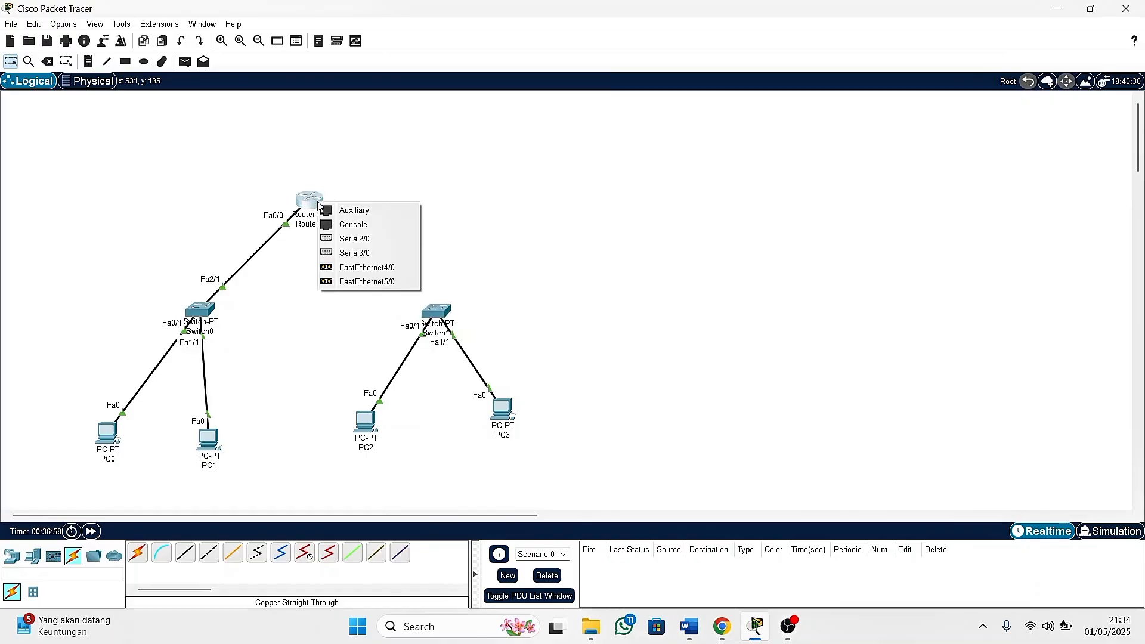
{"action": "left_click", "coordinate": [499, 235]}
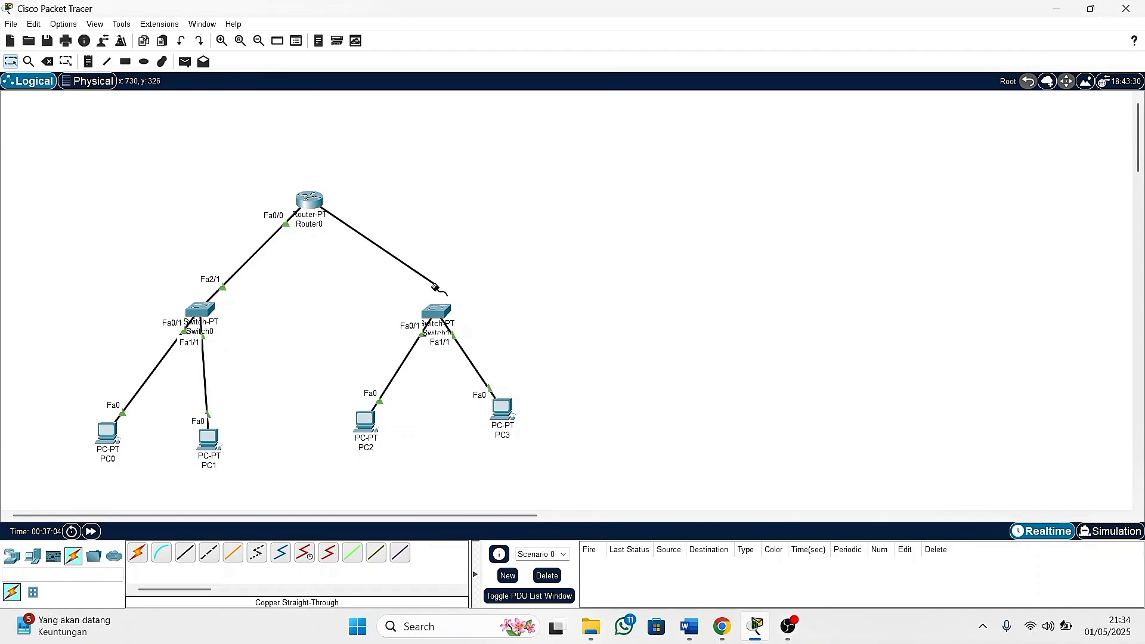
{"action": "left_click", "coordinate": [433, 306]}
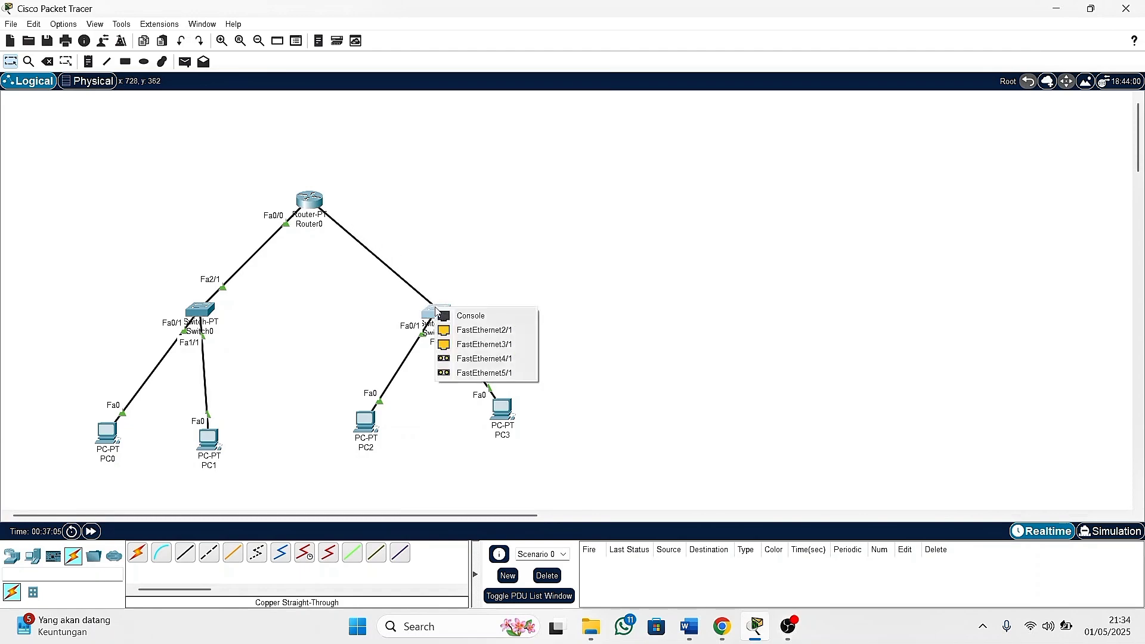
{"action": "left_click", "coordinate": [458, 331]}
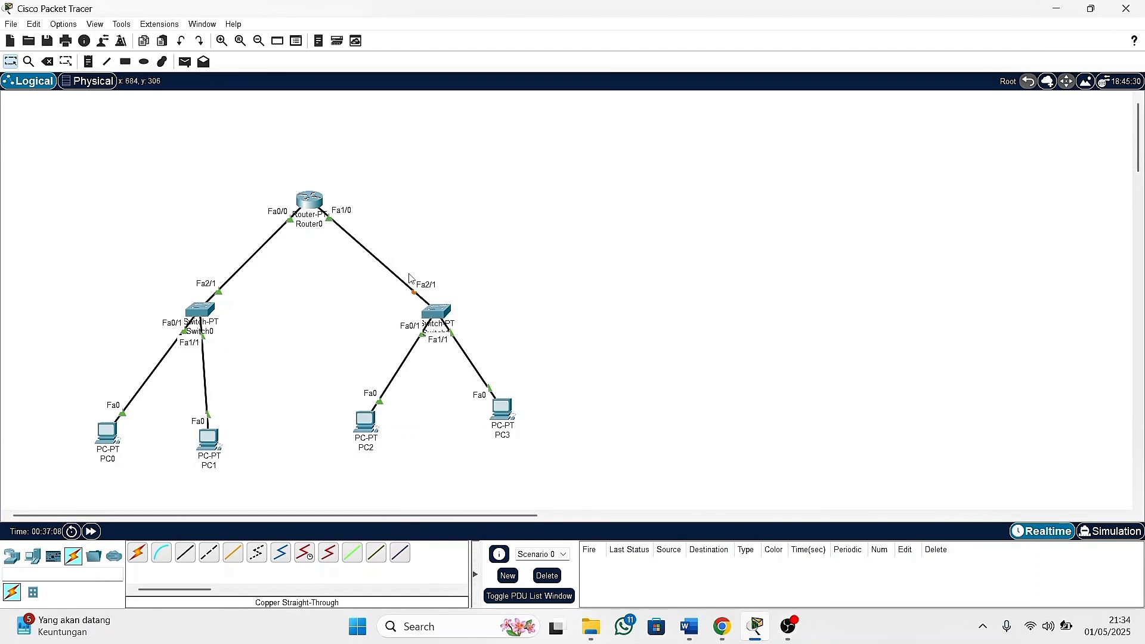
Open Router0's command line and enter global configuration mode with enable and configure terminal.
{"action": "left_click", "coordinate": [313, 200]}
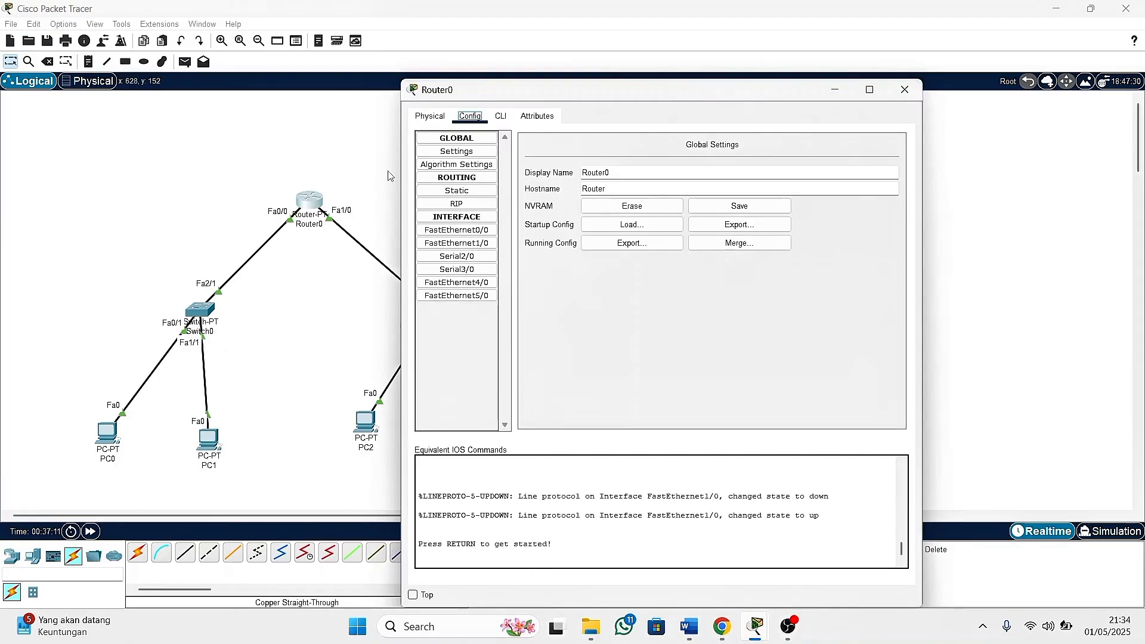
{"action": "left_click", "coordinate": [444, 120]}
{"action": "left_click", "coordinate": [470, 117]}
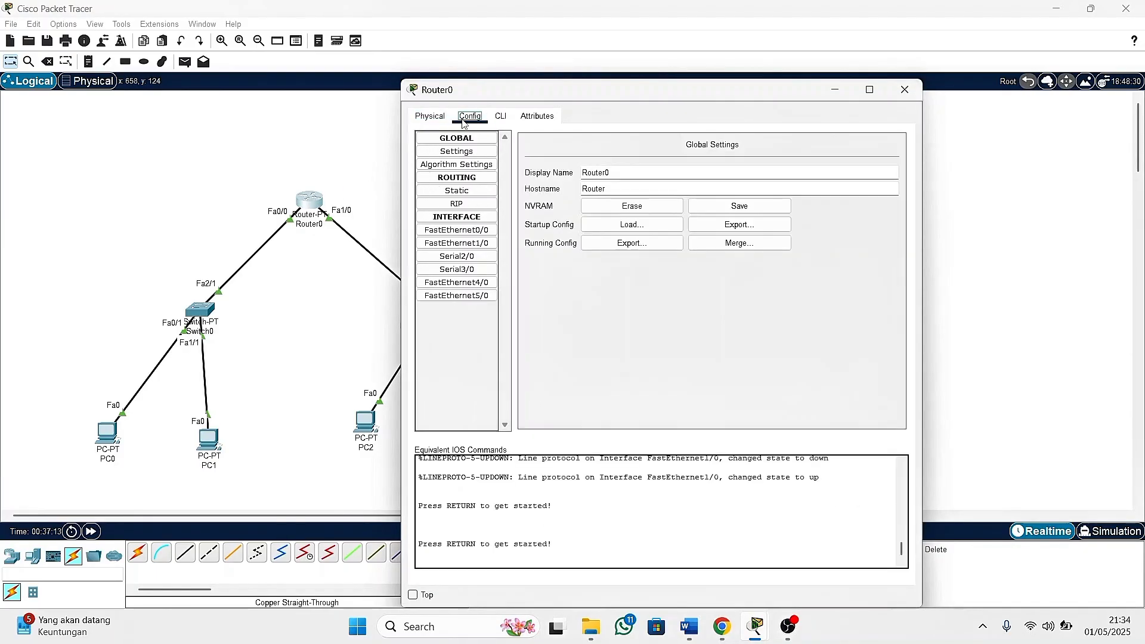
{"action": "left_click", "coordinate": [500, 117]}
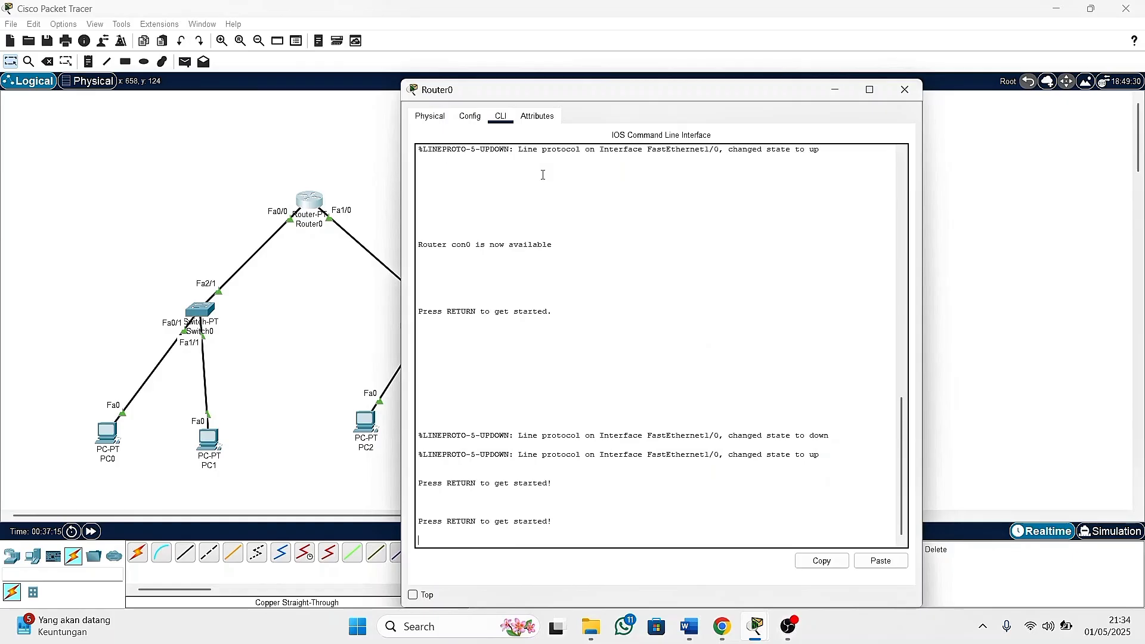
{"action": "key", "text": "Return"}
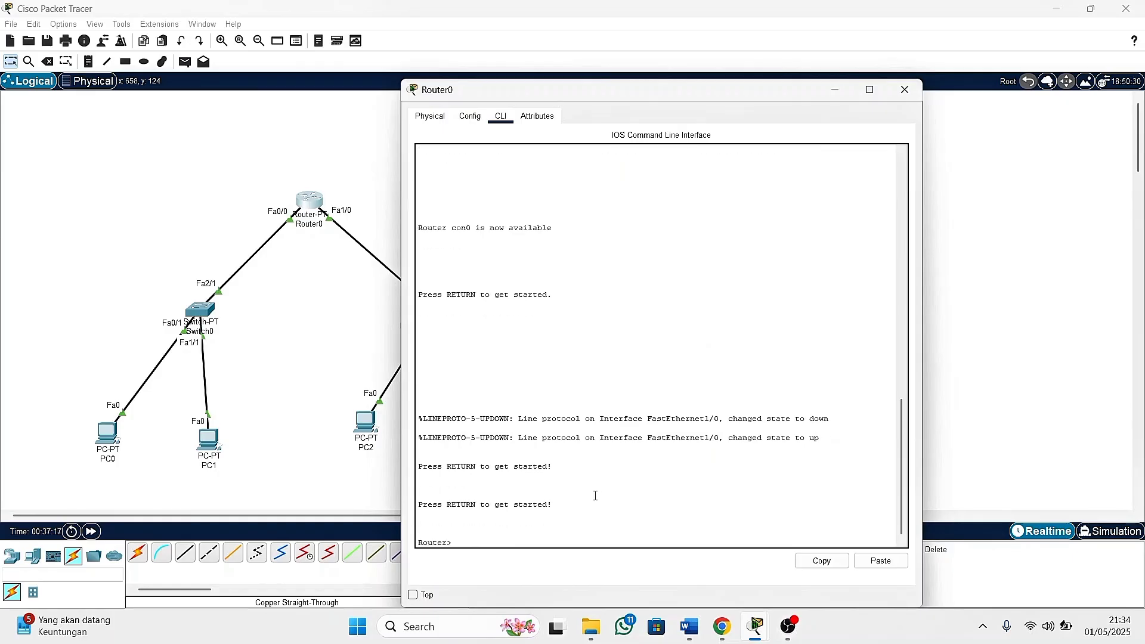
{"action": "type", "text": "enable"}
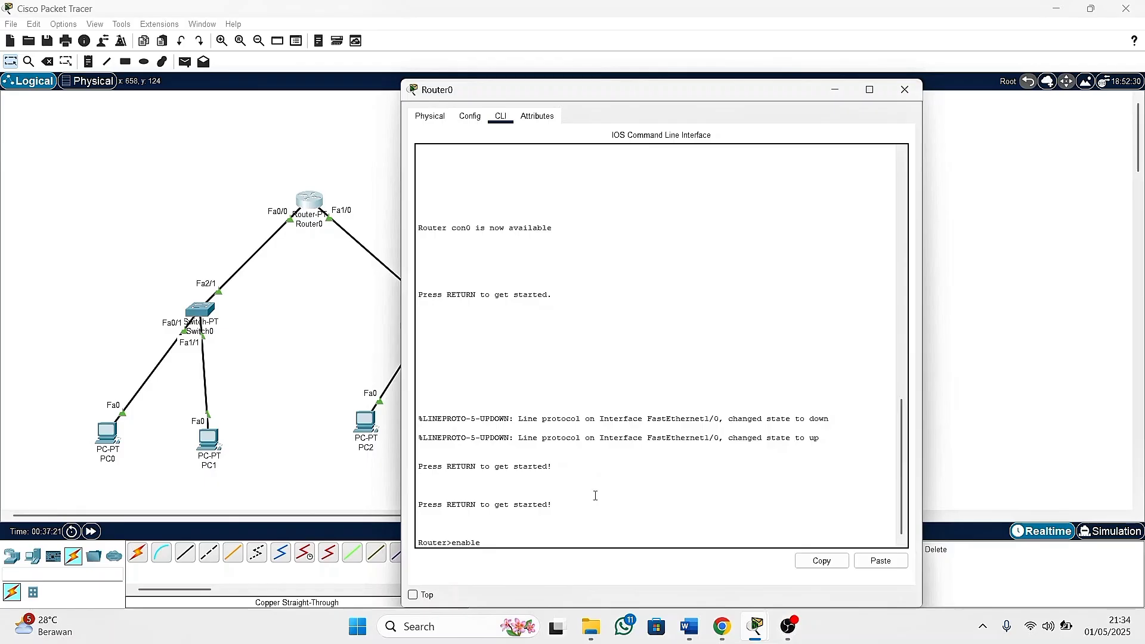
{"action": "key", "text": "Return"}
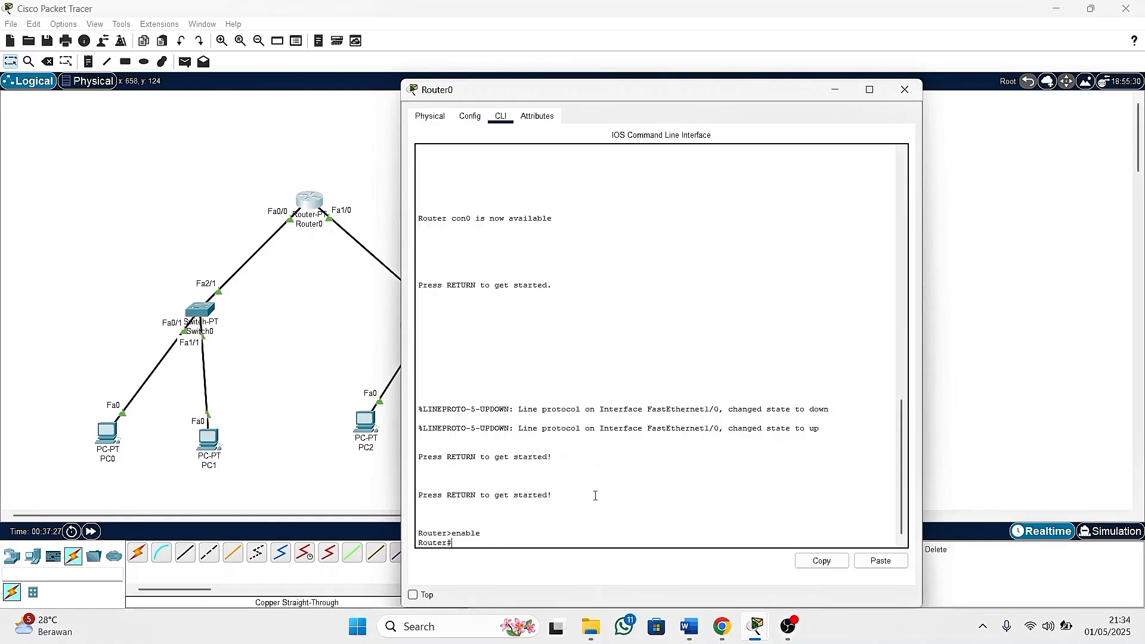
{"action": "type", "text": "configure terminal"}
{"action": "key", "text": "Return"}
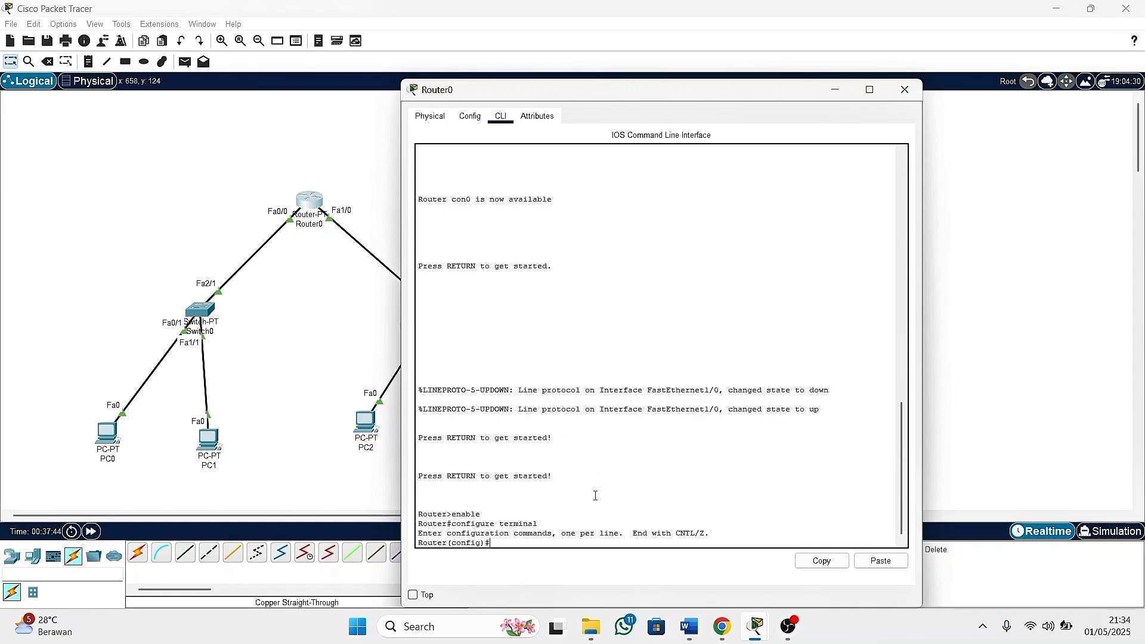
Create subinterface fa0/0.10 on Router0 and set its encapsulation to dot1Q 10.
{"action": "type", "text": "interface fa0"}
{"action": "type", "text": "/0"}
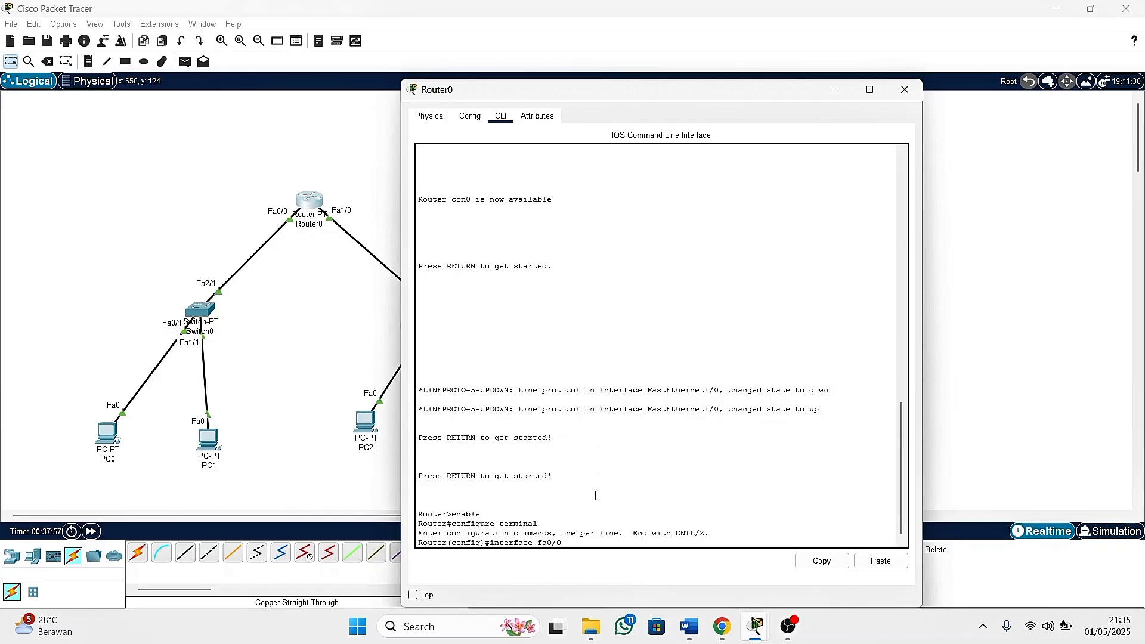
{"action": "type", "text": ".10"}
{"action": "key", "text": "Return"}
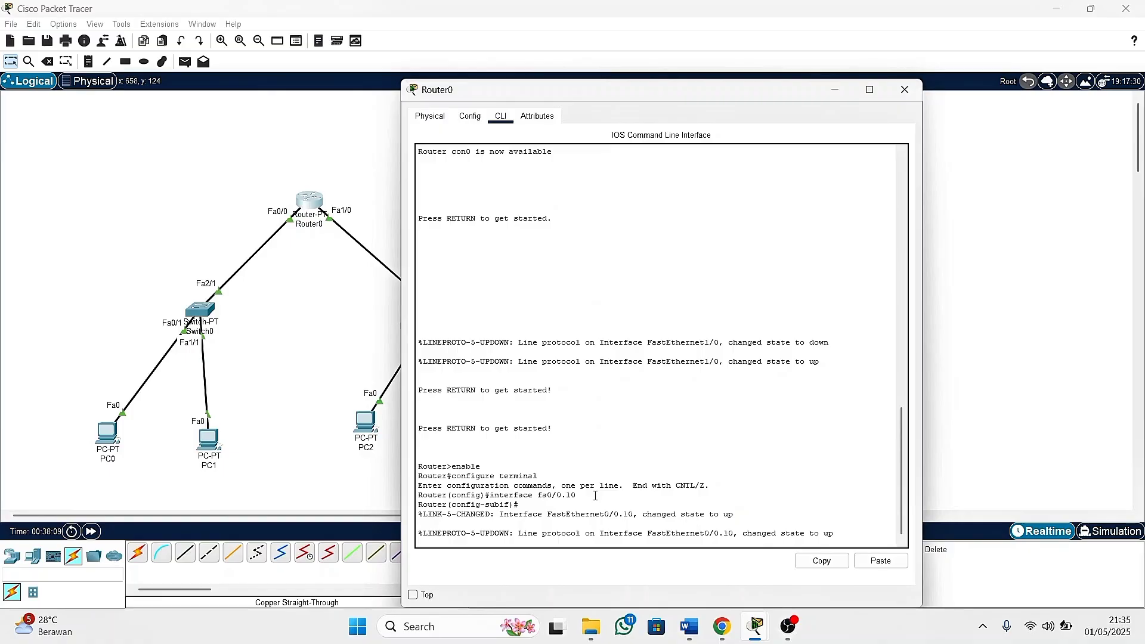
{"action": "type", "text": "encapsulation dot1Q 10"}
{"action": "key", "text": "Return"}
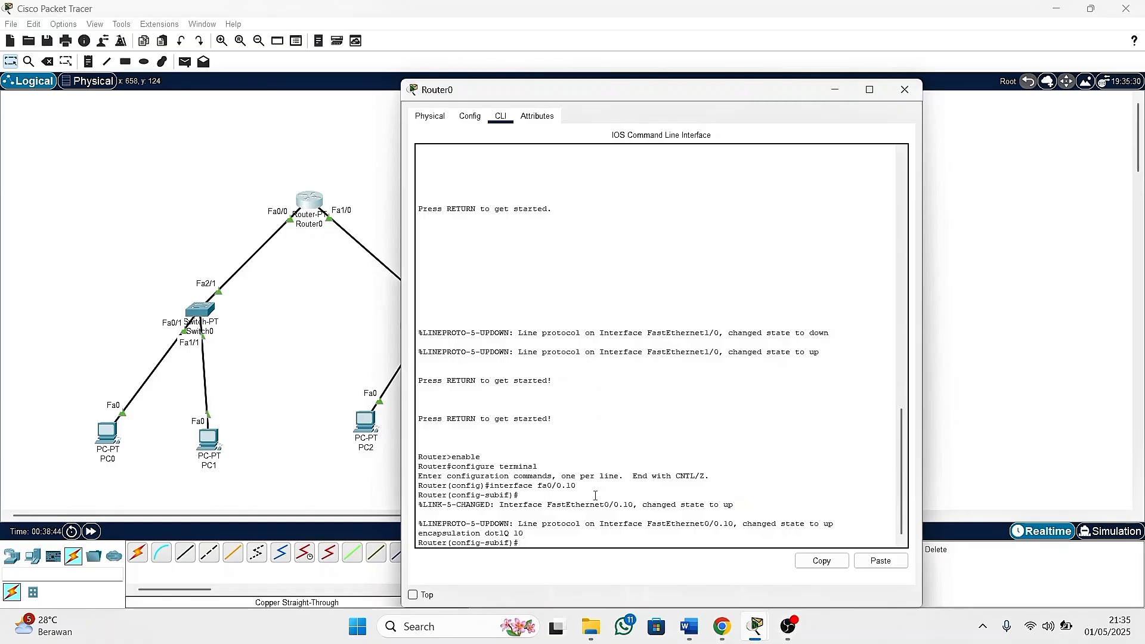
Assign IP address 192.168.1.1 with mask 255.255.255.0 to subinterface fa0/0.10 and exit subinterface configuration.
{"action": "type", "text": "ip address"}
{"action": "type", "text": "2.168.1.1 255.255.255"}
{"action": "type", "text": ".0"}
{"action": "key", "text": "Return"}
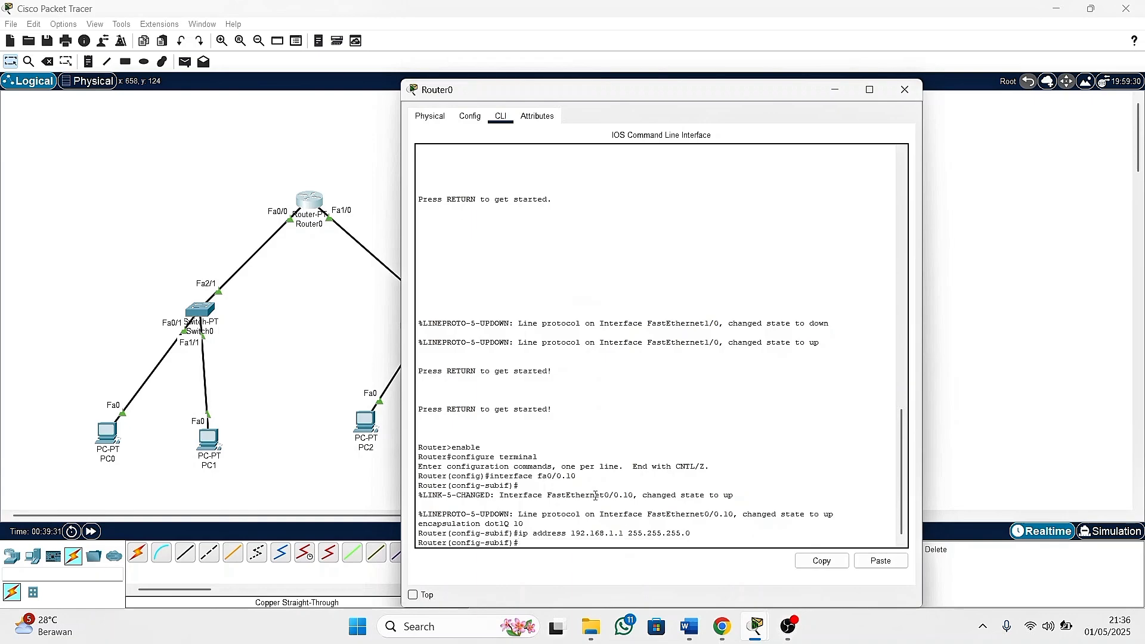
{"action": "type", "text": "exit"}
{"action": "key", "text": "Return"}
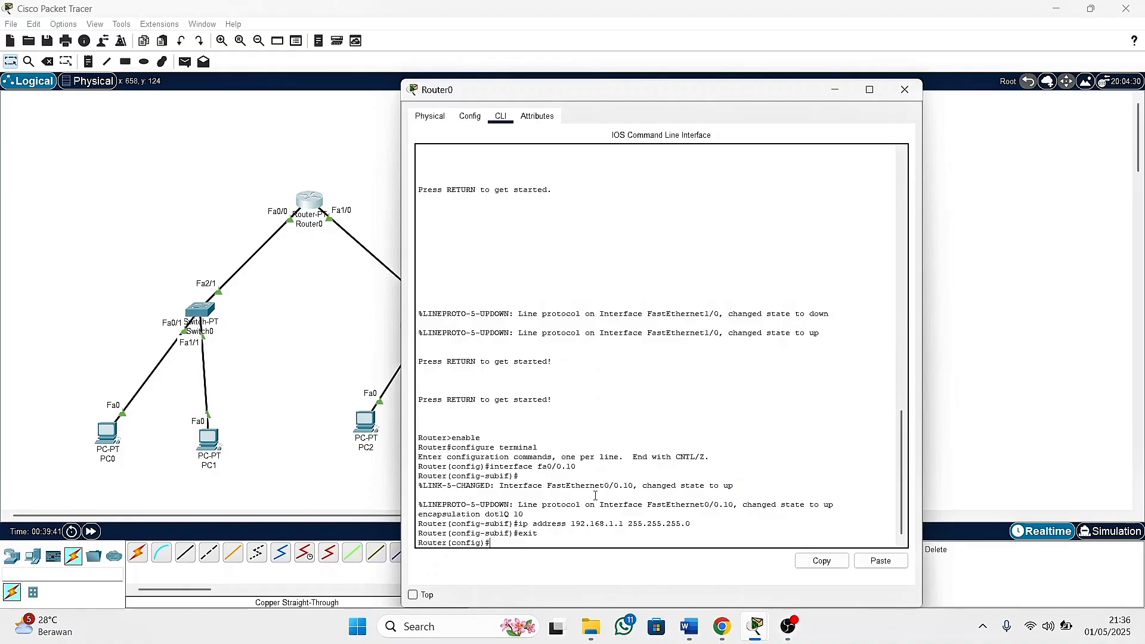
Try to create a subinterface on Router0 with the command interface 1/0.20.
{"action": "type", "text": "interface 1/0.10"}
{"action": "key", "text": "BackSpace"}
{"action": "type", "text": "0"}
{"action": "key", "text": "Return"}
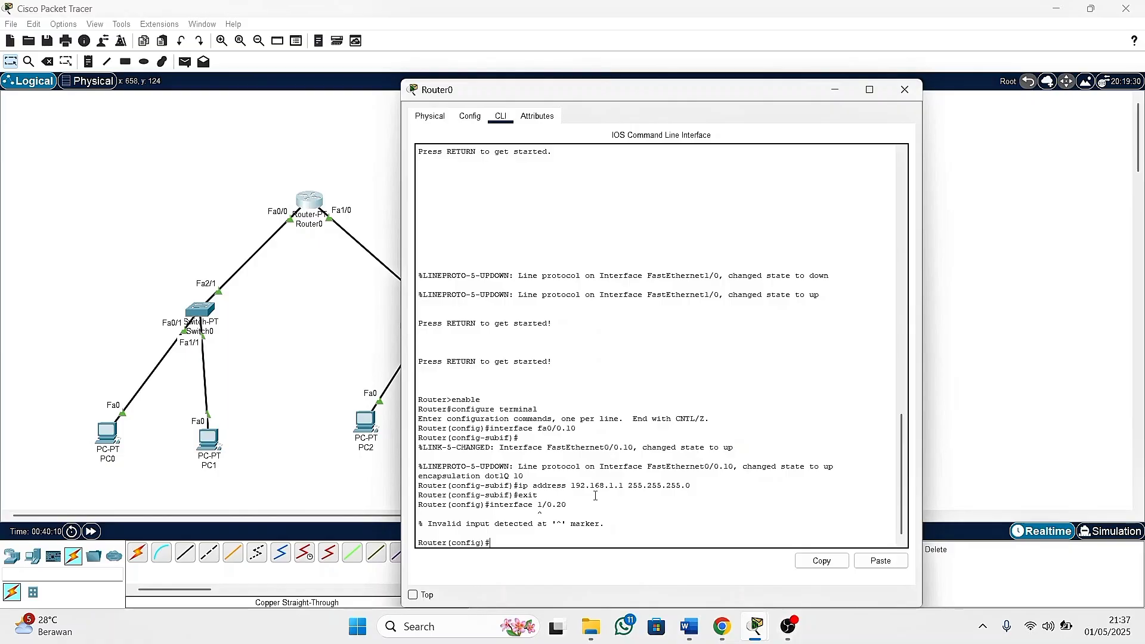
Create subinterface fa1/0.20 on Router0 with the command interface fa1/0.20.
{"action": "type", "text": "interface fa1/0.20"}
{"action": "key", "text": "Return"}
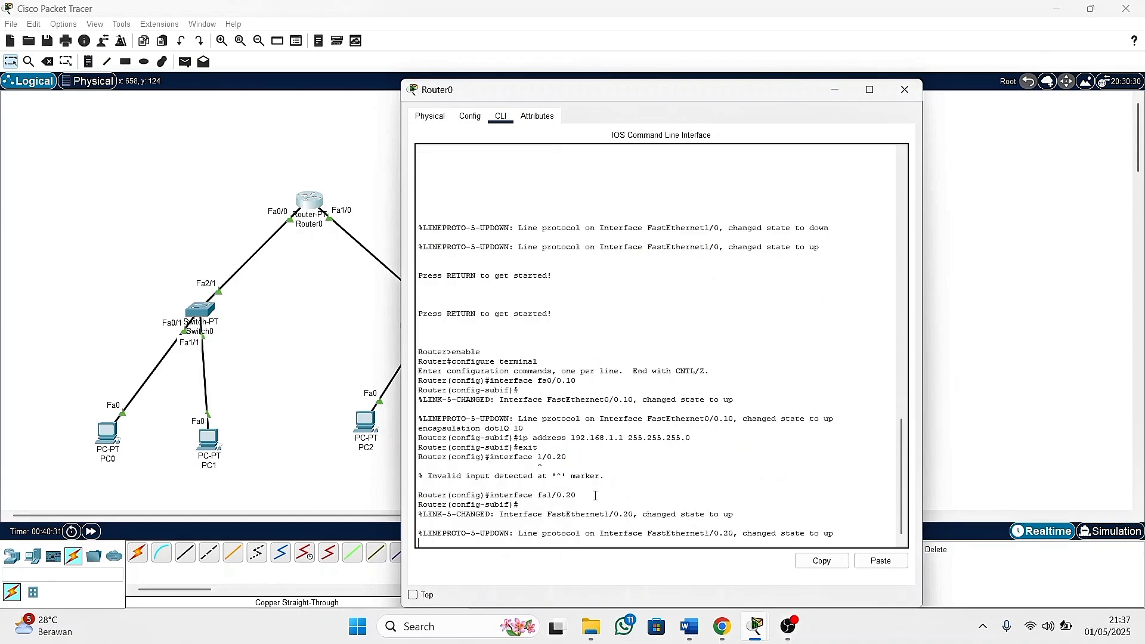
{"action": "type", "text": "e"}
{"action": "type", "text": "capsulatio"}
{"action": "key", "text": "BackSpace"}
{"action": "key", "text": "BackSpace"}
{"action": "key", "text": "BackSpace"}
{"action": "key", "text": "BackSpace"}
{"action": "key", "text": "BackSpace"}
{"action": "key", "text": "BackSpace"}
{"action": "key", "text": "BackSpace"}
{"action": "key", "text": "BackSpace"}
{"action": "key", "text": "BackSpace"}
{"action": "key", "text": "BackSpace"}
{"action": "key", "text": "BackSpace"}
{"action": "key", "text": "BackSpace"}
Set subinterface fa1/0.20's encapsulation to dot1Q 20 and assign it IP address 192.168.42.1 with mask 255.255.255.0.
{"action": "type", "text": "encapsulation dot1Q"}
{"action": "key", "text": "Return"}
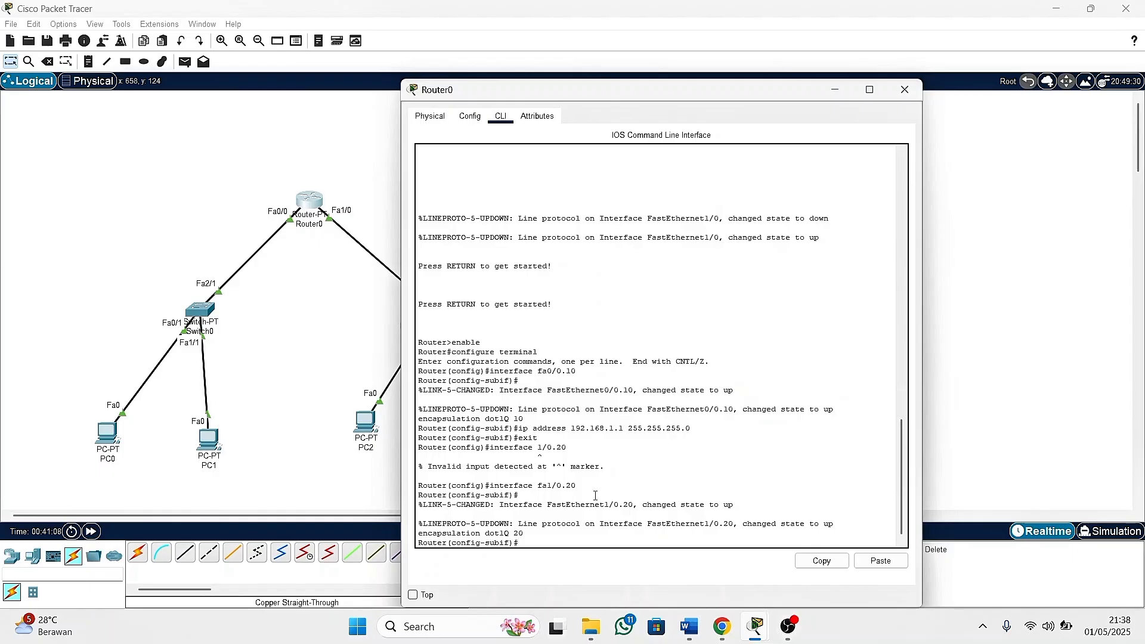
{"action": "type", "text": "ip address 192.168.42"}
{"action": "type", "text": ".1 255.255.255.0"}
{"action": "key", "text": "Return"}
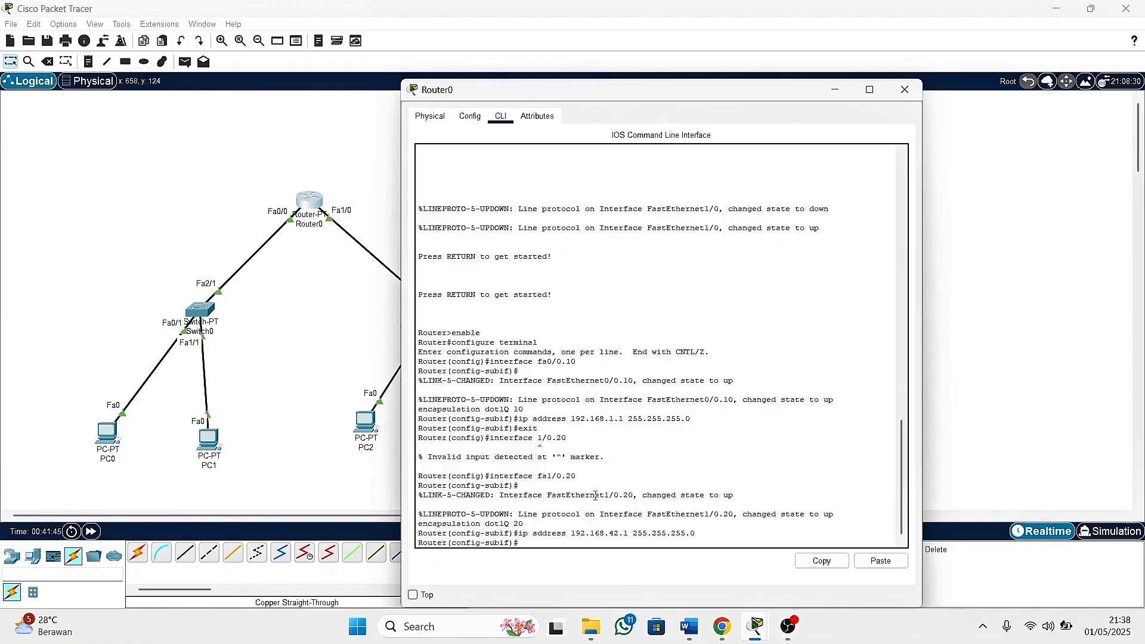
Exit the subinterface, enable Router0's interface fa0/0 with no shutdown, and return to global configuration mode.
{"action": "type", "text": "exit"}
{"action": "key", "text": "Return"}
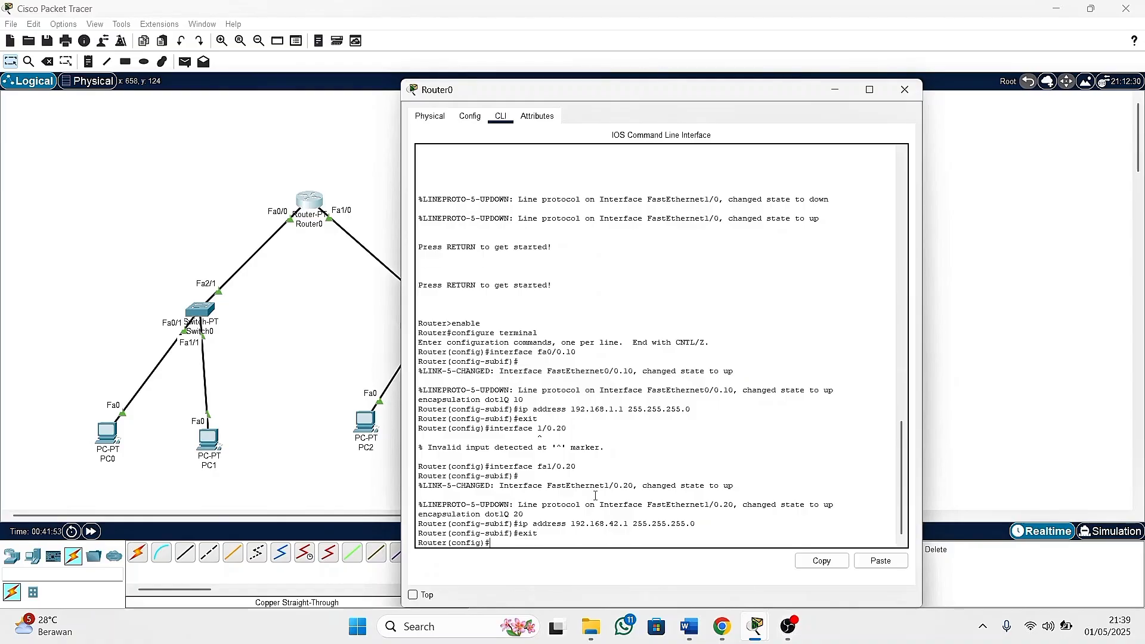
{"action": "type", "text": "interf"}
{"action": "type", "text": "ace fa0/0"}
{"action": "key", "text": "Return"}
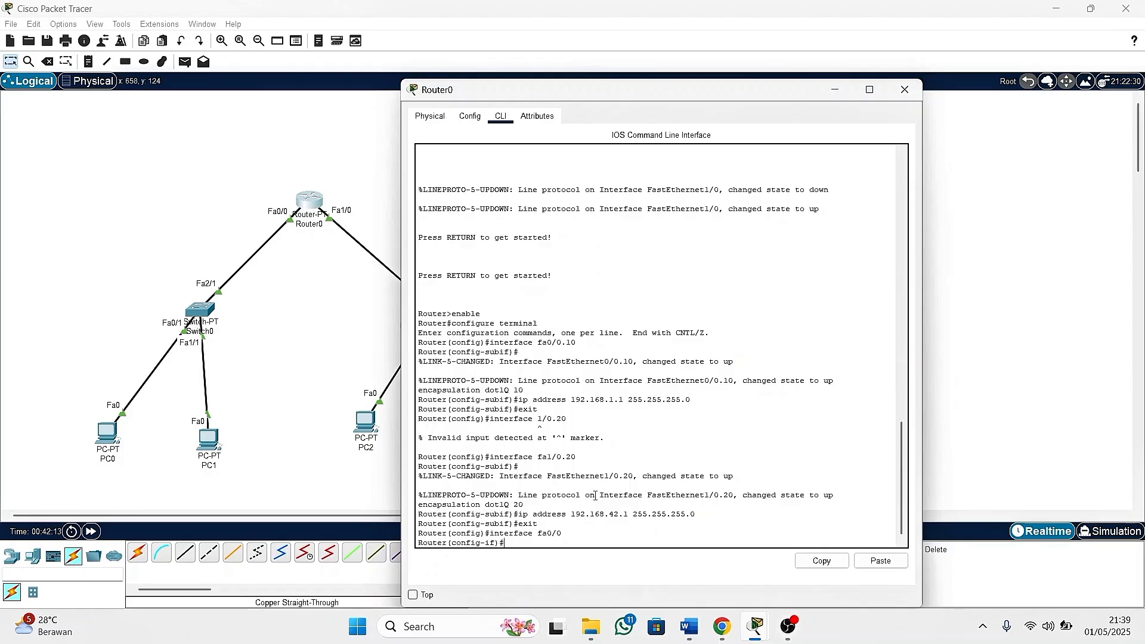
{"action": "type", "text": "no shutdown"}
{"action": "key", "text": "Return"}
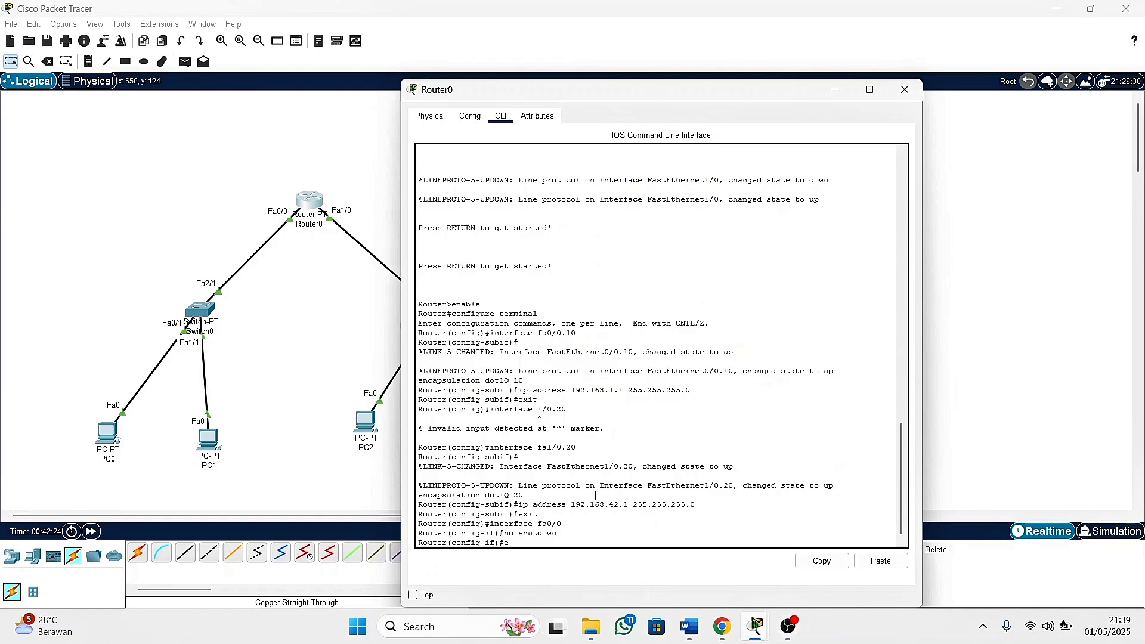
{"action": "type", "text": "exit"}
{"action": "key", "text": "Return"}
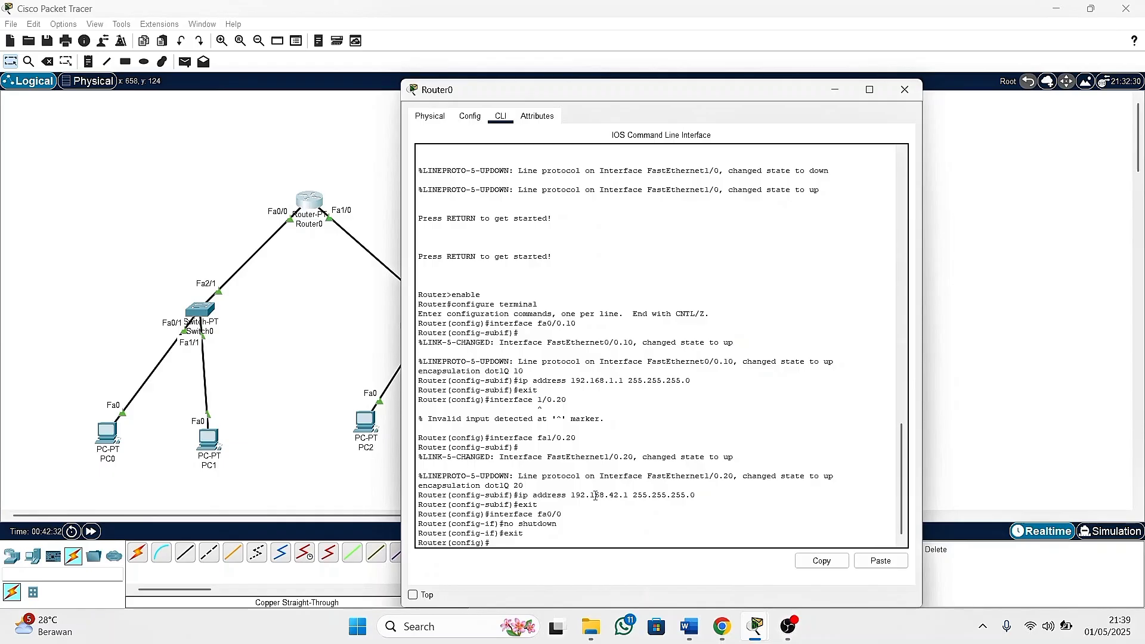
Enable Router0's interface fa1/0 with no shutdown and exit interface configuration.
{"action": "type", "text": "int"}
{"action": "type", "text": "erface fa1/0"}
{"action": "key", "text": "Return"}
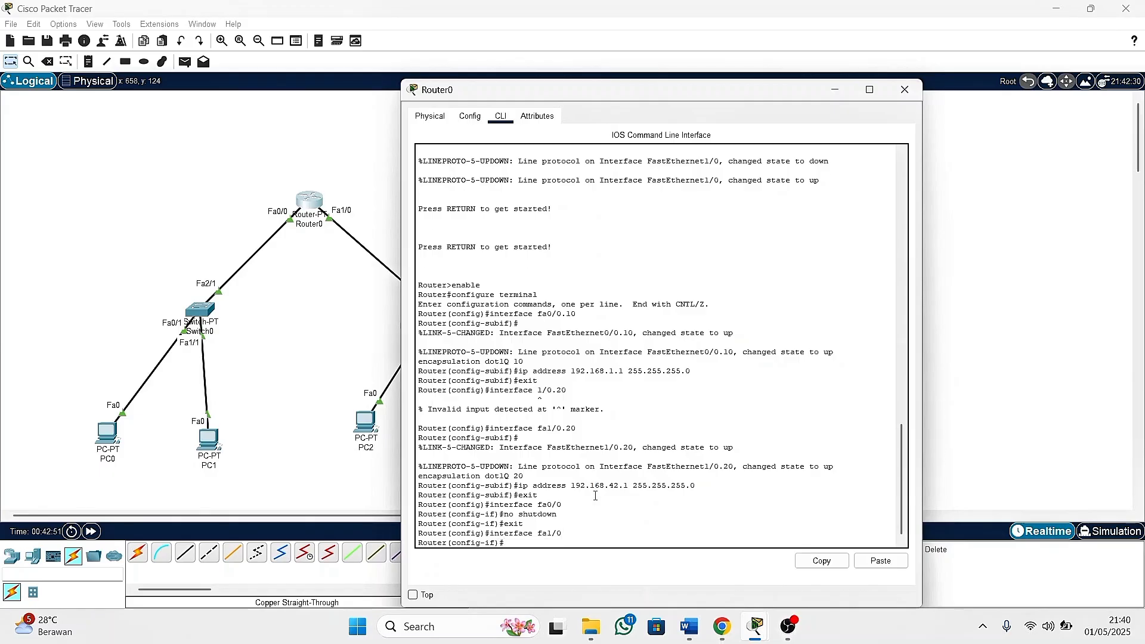
{"action": "type", "text": "no shutdoe"}
{"action": "key", "text": "BackSpace"}
{"action": "type", "text": "wn"}
{"action": "key", "text": "Return"}
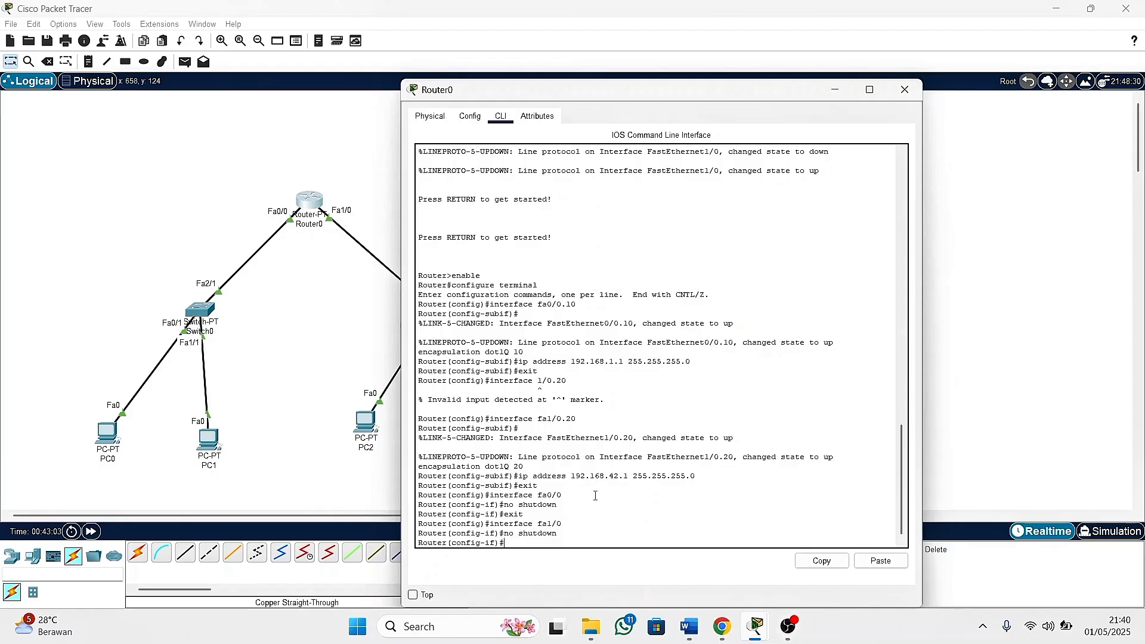
{"action": "type", "text": "exit"}
{"action": "key", "text": "Return"}
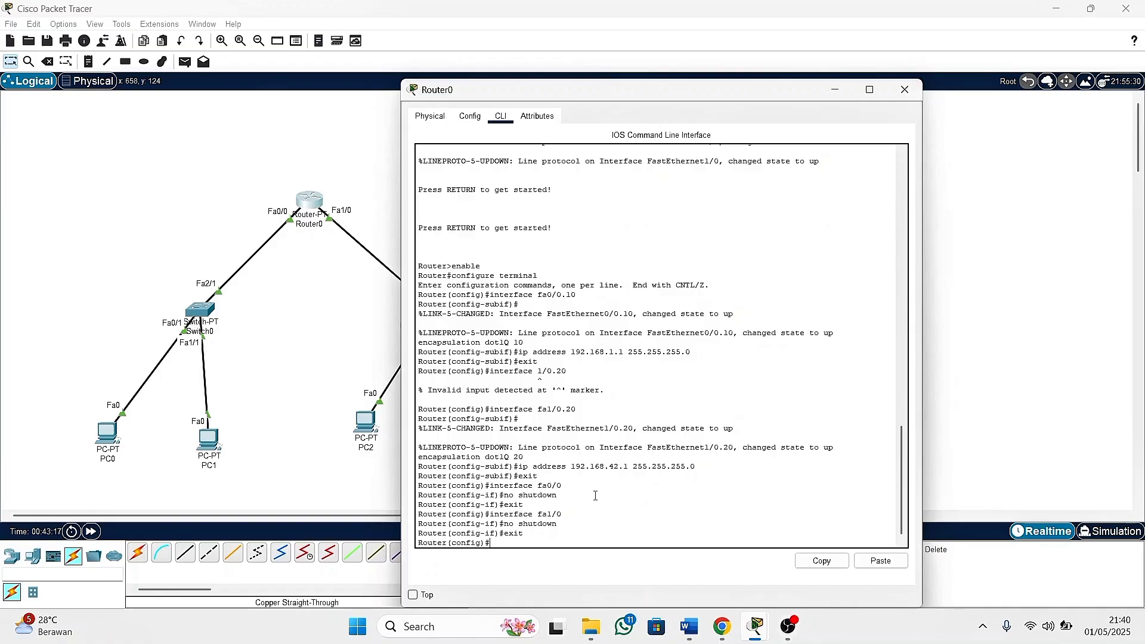
Enter the comment line "! Access Control List" in Router0's global configuration.
{"action": "type", "text": "! Access Con"}
{"action": "type", "text": "tr"}
{"action": "type", "text": "ol List"}
{"action": "key", "text": "Return"}
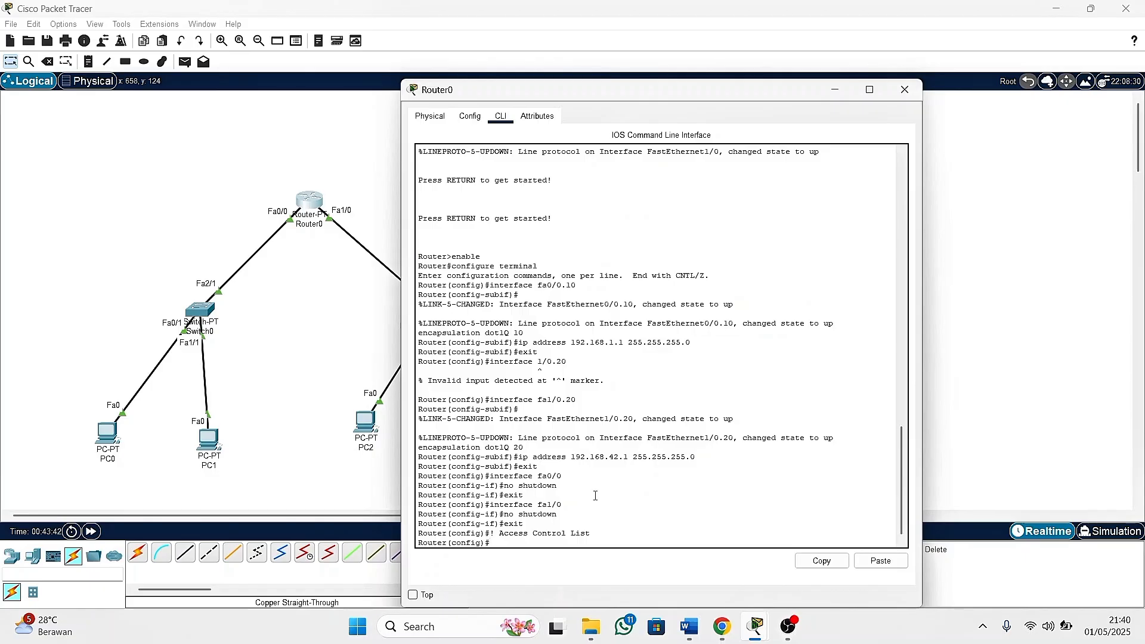
Add an access-list 100 rule denying IP traffic from 192.168.1.0 0.0.0.255 to 192.168.42.0 0.0.0.255.
{"action": "type", "text": "Acc"}
{"action": "key", "text": "BackSpace"}
{"action": "key", "text": "BackSpace"}
{"action": "key", "text": "BackSpace"}
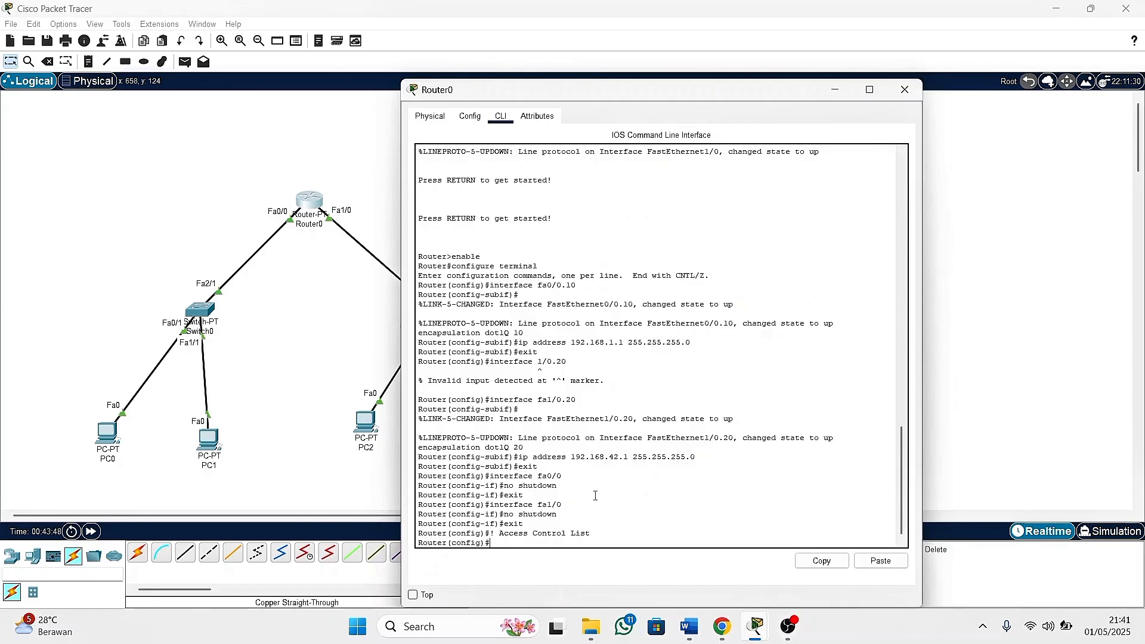
{"action": "type", "text": "access-"}
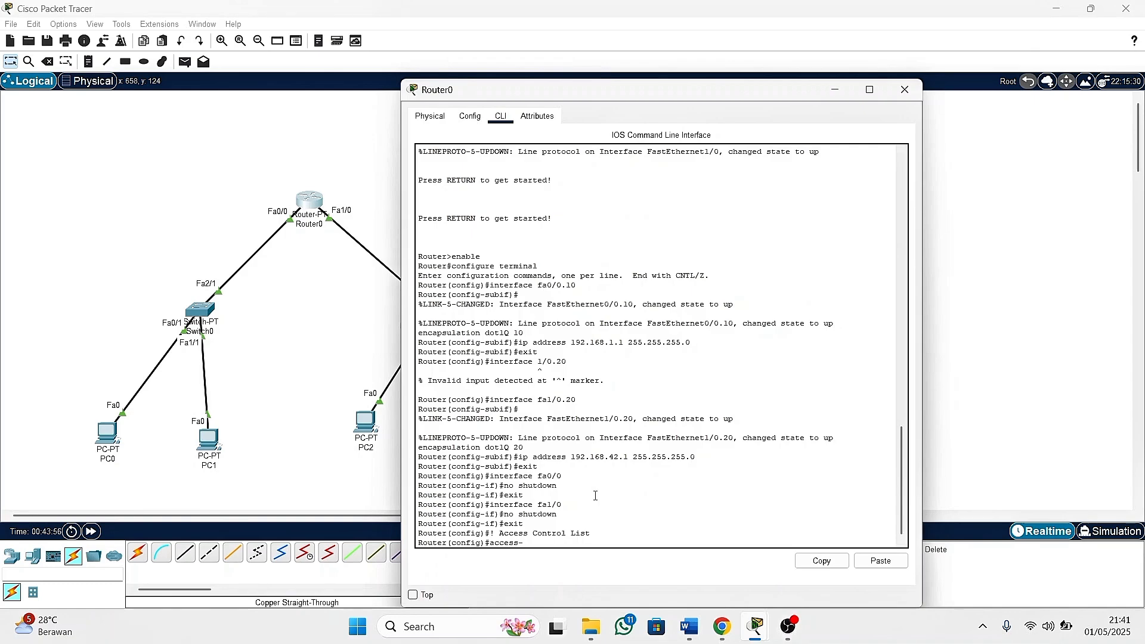
{"action": "type", "text": "list 100 deny ip"}
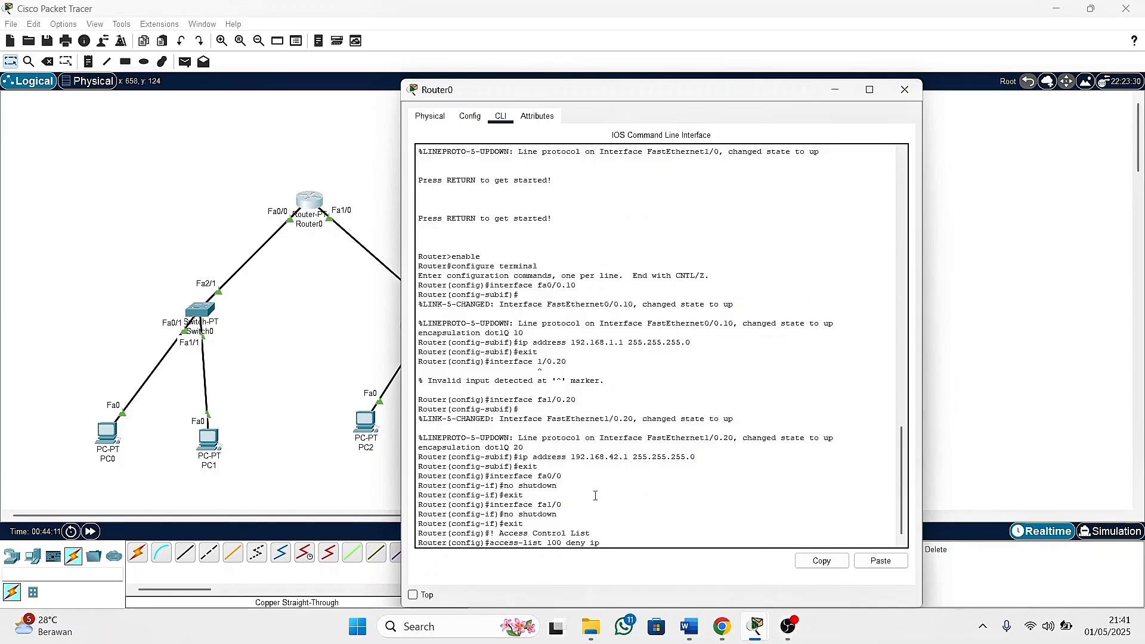
{"action": "type", "text": " 1"}
{"action": "type", "text": "92.168.1."}
{"action": "type", "text": "0"}
{"action": "type", "text": ".0.0.255"}
{"action": "type", "text": "192"}
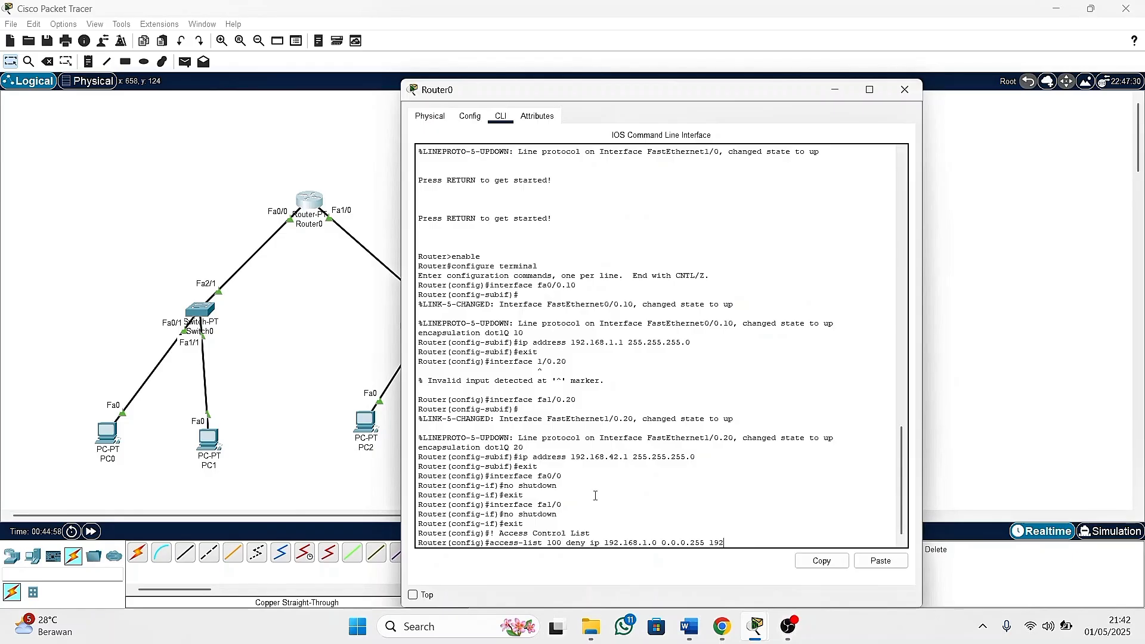
{"action": "type", "text": ".1"}
{"action": "type", "text": "68.42"}
{"action": "type", "text": ".0 0"}
{"action": "type", "text": ".0 0.0.0"}
{"action": "type", "text": ".168.42.0 0.0.0."}
{"action": "type", "text": "255"}
{"action": "key", "text": "Return"}
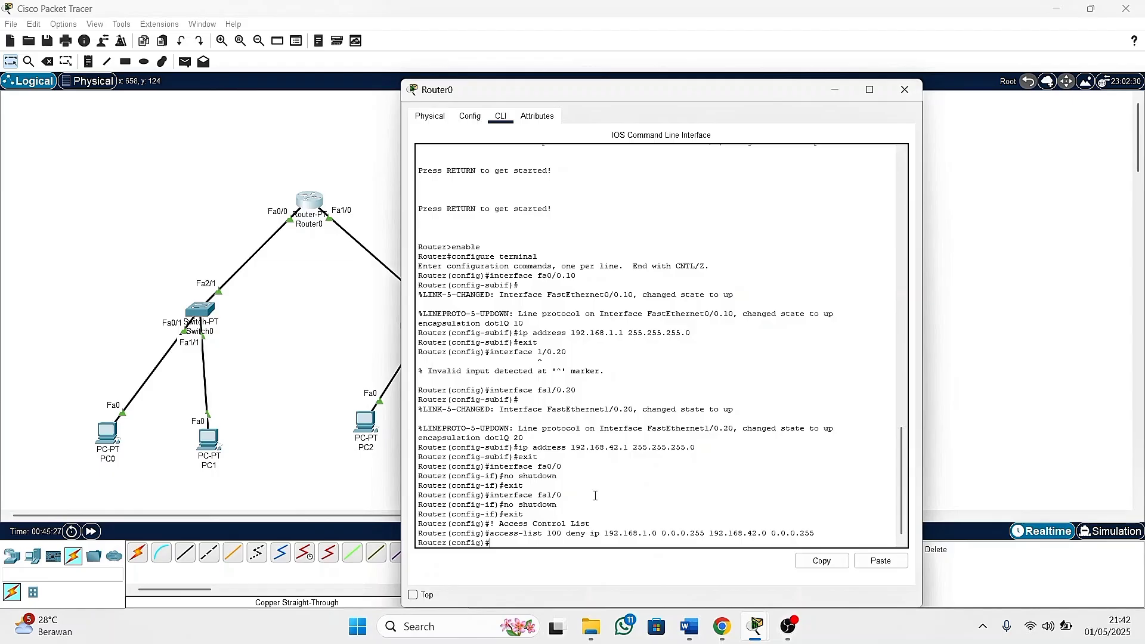
Add an access-list 100 rule permitting IP traffic from any source to any destination.
{"action": "type", "text": "access lis"}
{"action": "key", "text": "BackSpace"}
{"action": "key", "text": "BackSpace"}
{"action": "type", "text": "list 100 "}
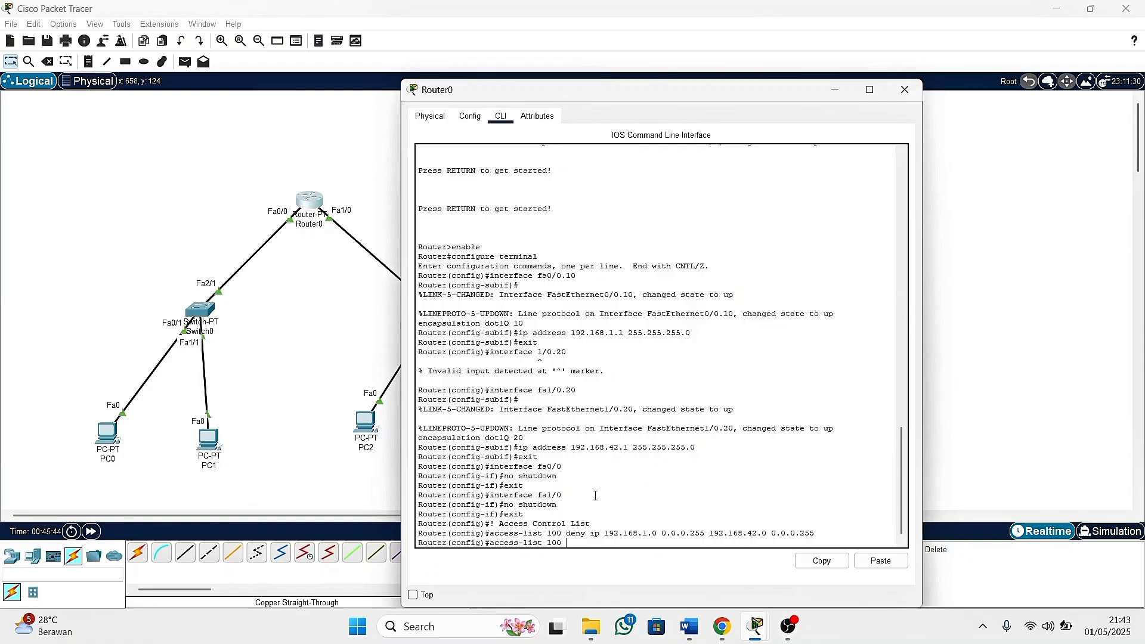
{"action": "type", "text": "permi"}
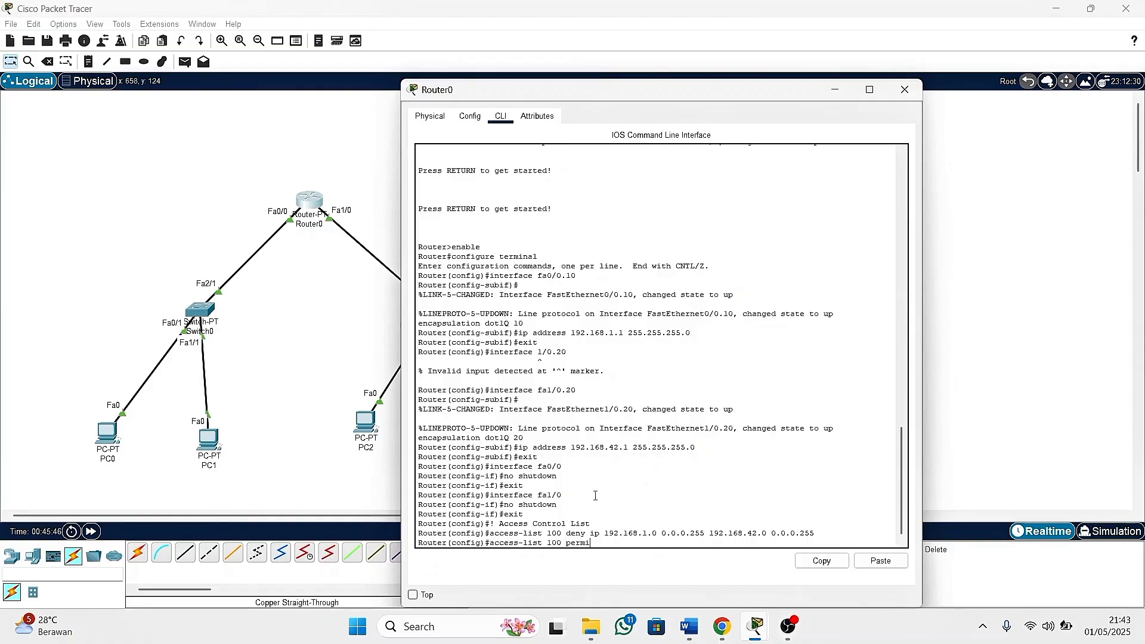
{"action": "type", "text": "t ip a"}
{"action": "type", "text": "ny any"}
{"action": "key", "text": "Return"}
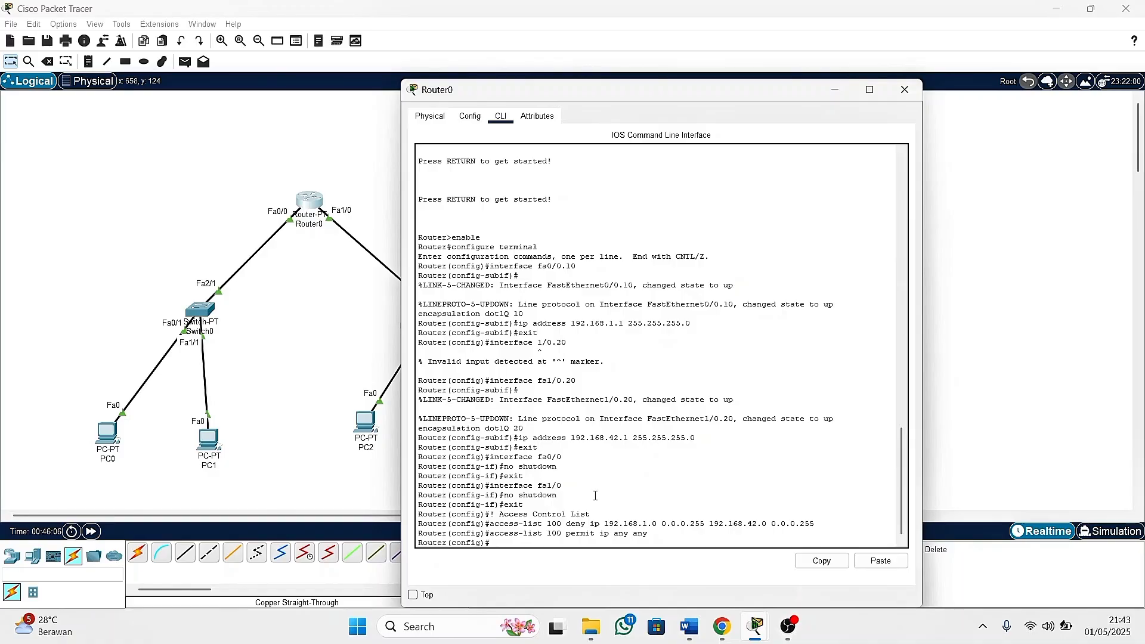
Apply access group 100 inbound on subinterface fa0/0.10, then end configuration mode and close Router0's window.
{"action": "type", "text": "interface fa0/0.10"}
{"action": "key", "text": "Return"}
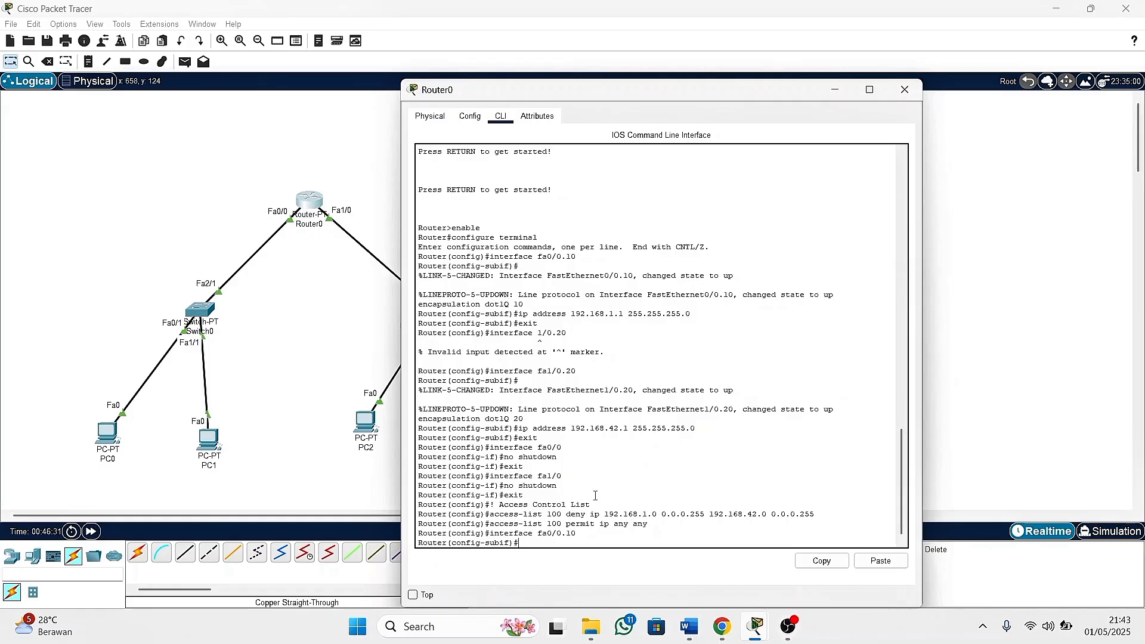
{"action": "type", "text": "ip access"}
{"action": "type", "text": "-group 100 in"}
{"action": "key", "text": "Return"}
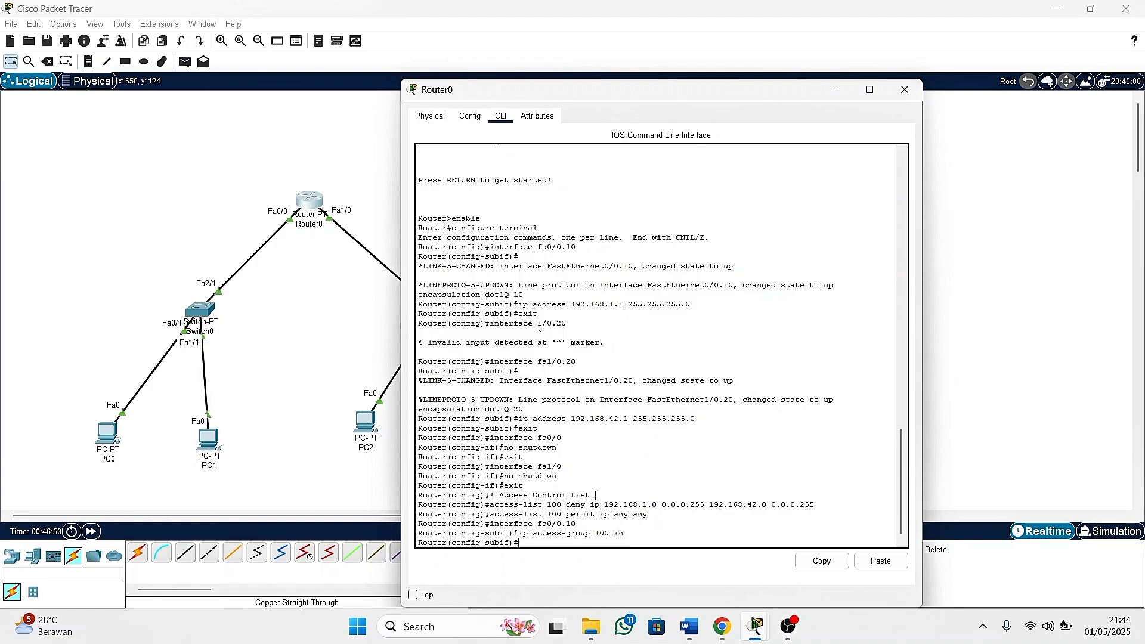
{"action": "type", "text": "exit"}
{"action": "key", "text": "Return"}
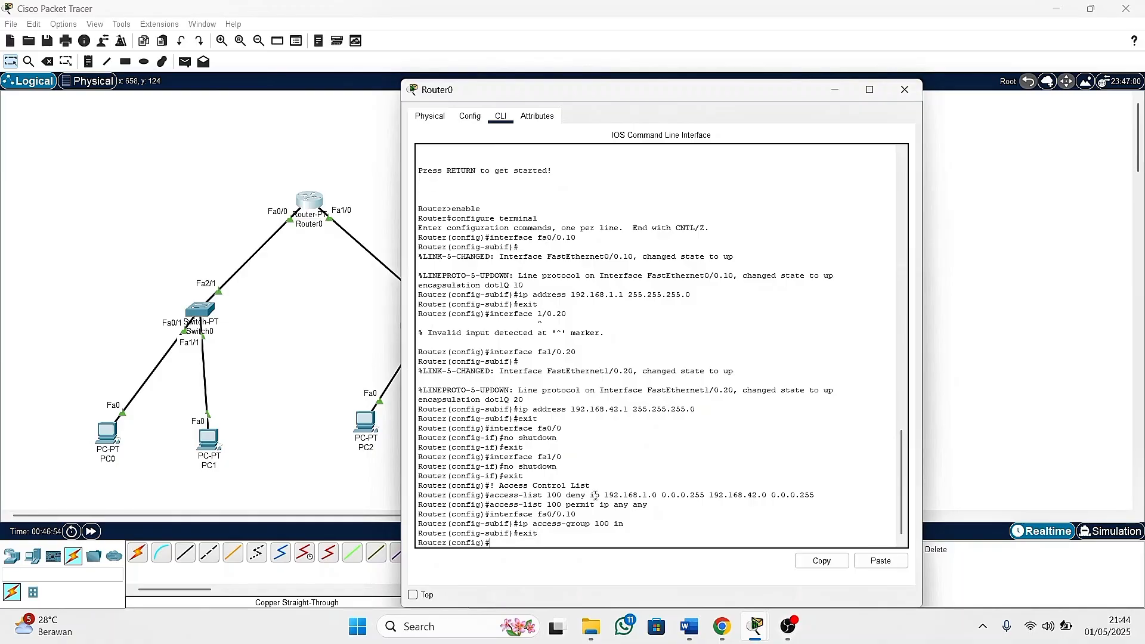
{"action": "type", "text": "end"}
{"action": "key", "text": "Return"}
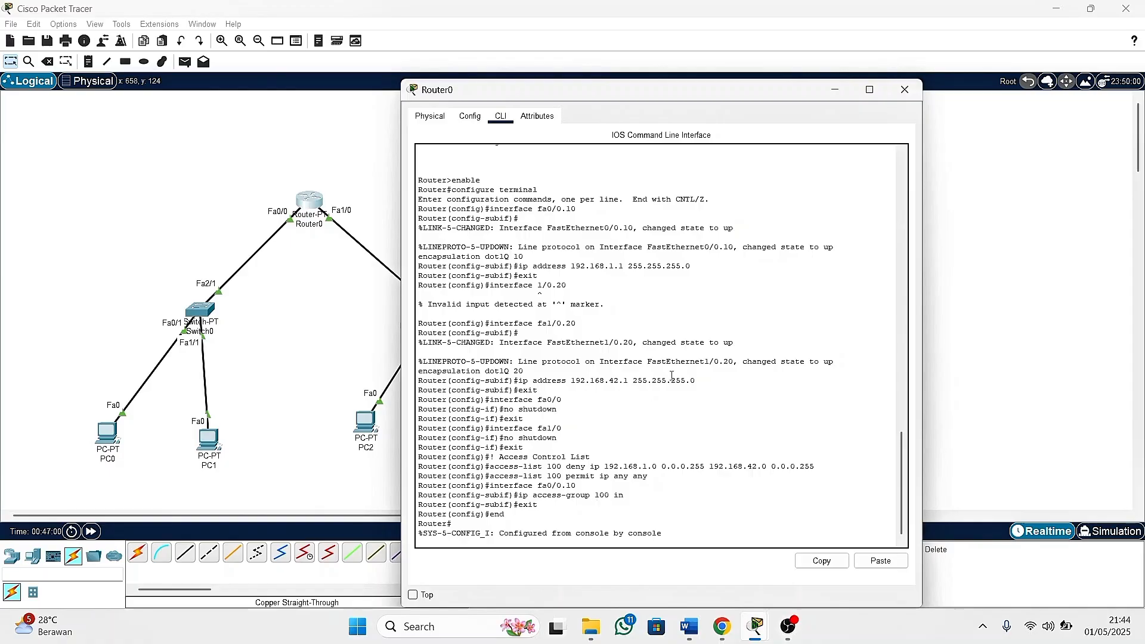
{"action": "left_click", "coordinate": [903, 89]}
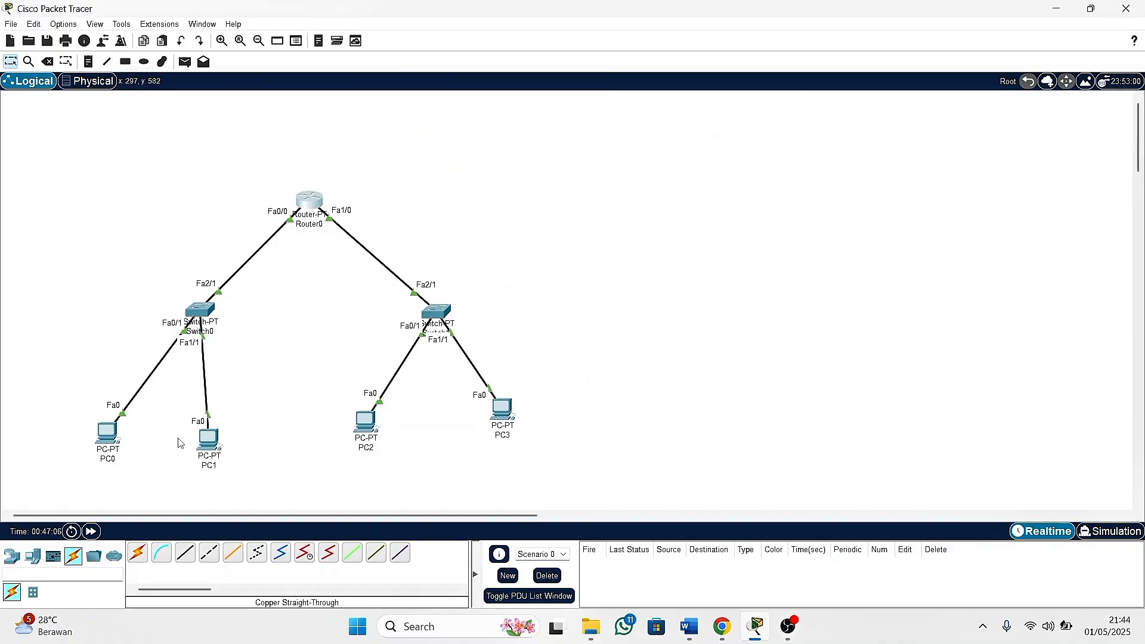
Check PC0's IP configuration and close its window.
{"action": "left_click", "coordinate": [111, 437]}
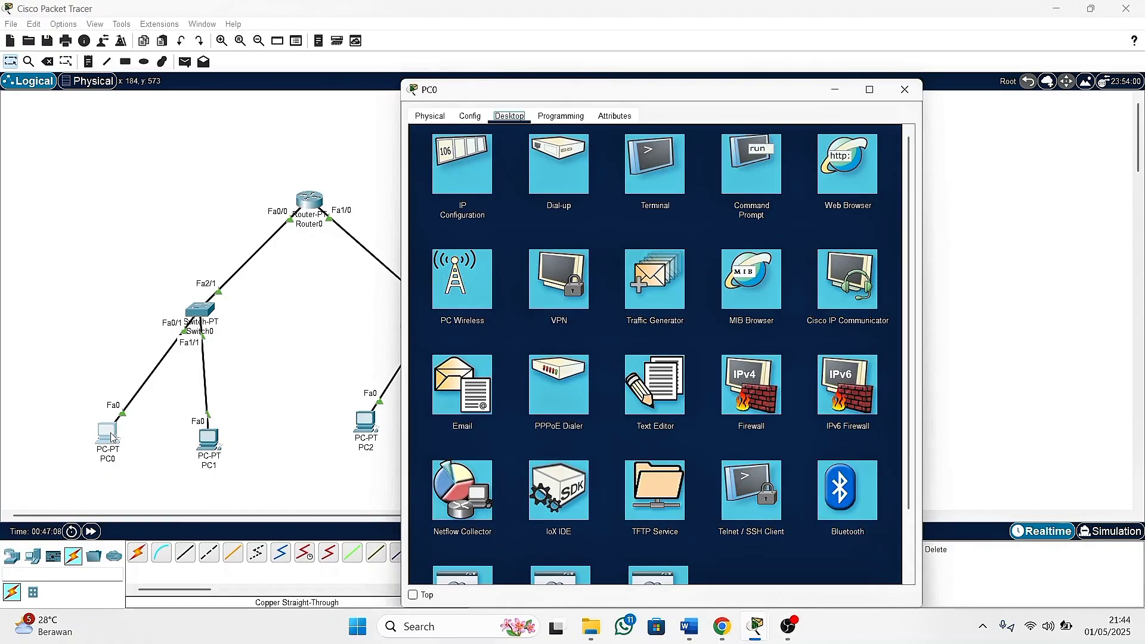
{"action": "left_click", "coordinate": [475, 178]}
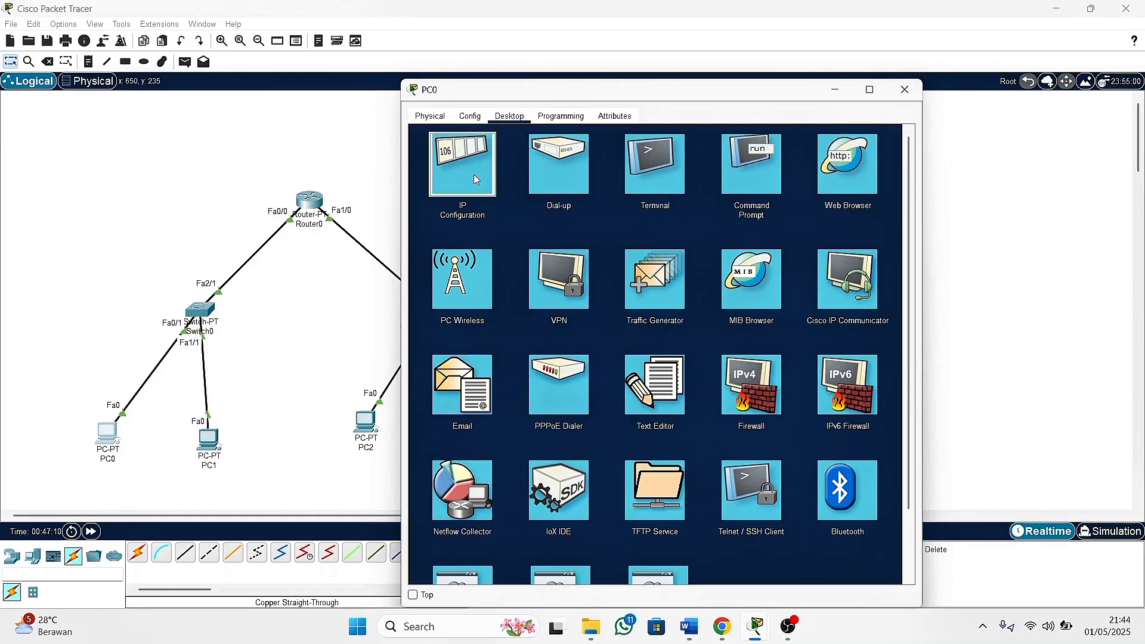
{"action": "left_click", "coordinate": [474, 178]}
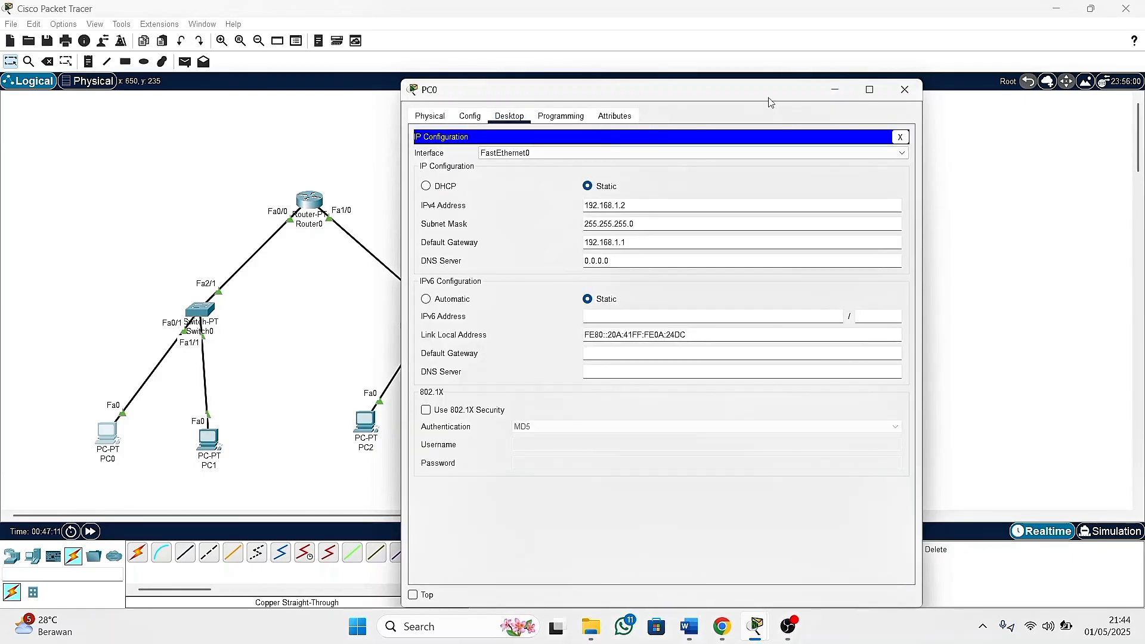
{"action": "left_click", "coordinate": [904, 90]}
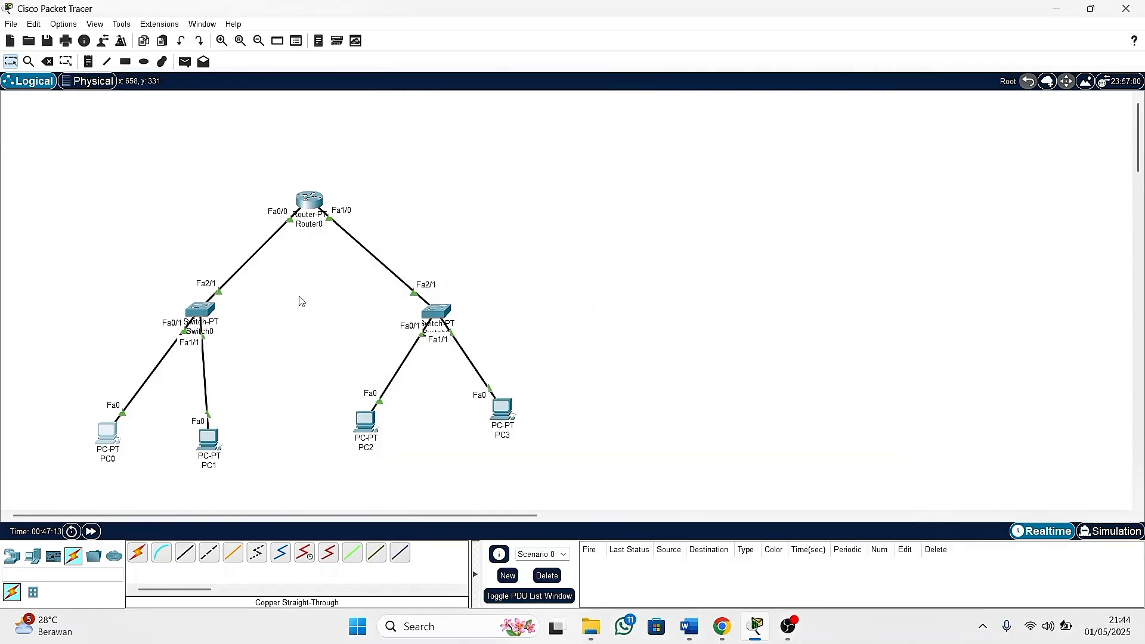
Open PC0's Command Prompt and begin a ping command without a target address.
{"action": "left_click", "coordinate": [108, 443]}
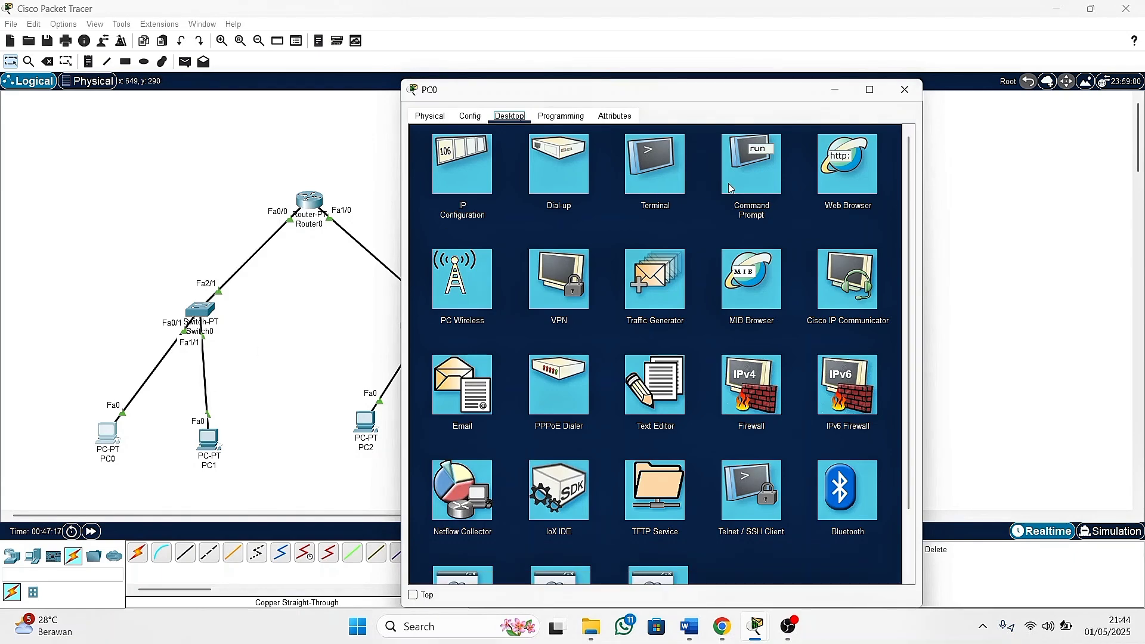
{"action": "left_click", "coordinate": [746, 170]}
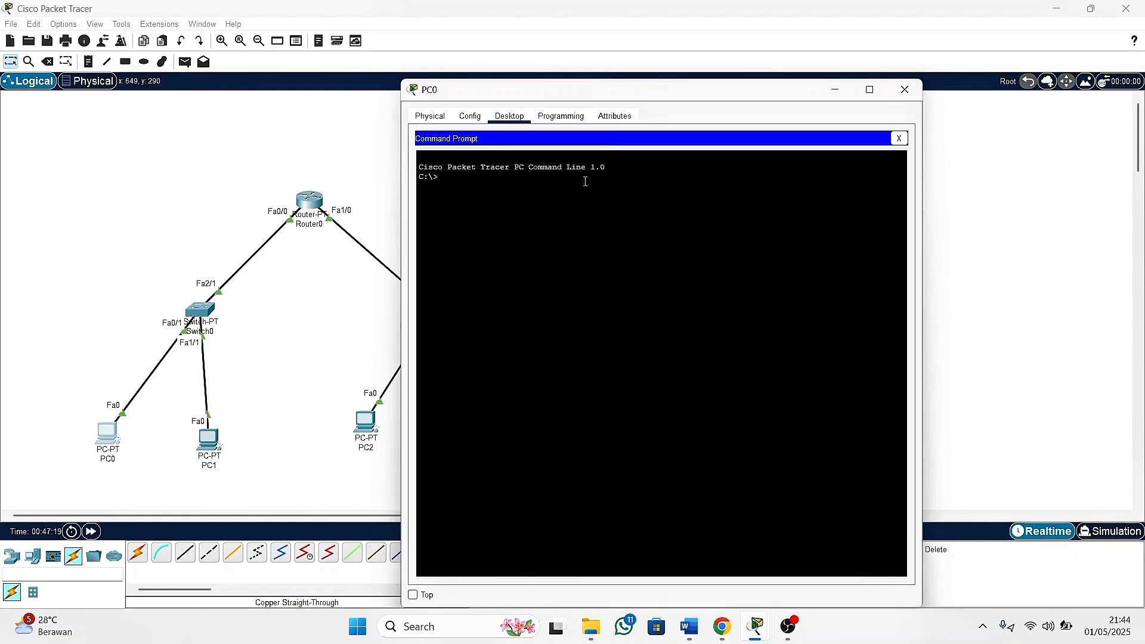
{"action": "type", "text": "ping"}
Look up PC1's IPv4 address in its IP configuration and close its window.
{"action": "left_click", "coordinate": [218, 457]}
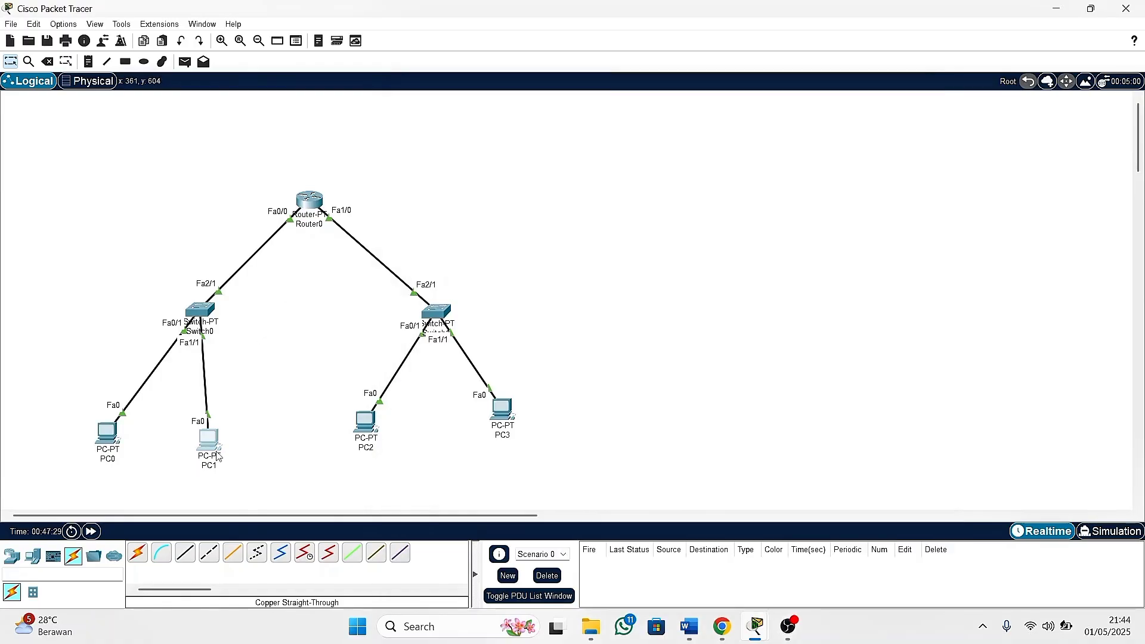
{"action": "left_click", "coordinate": [218, 457]}
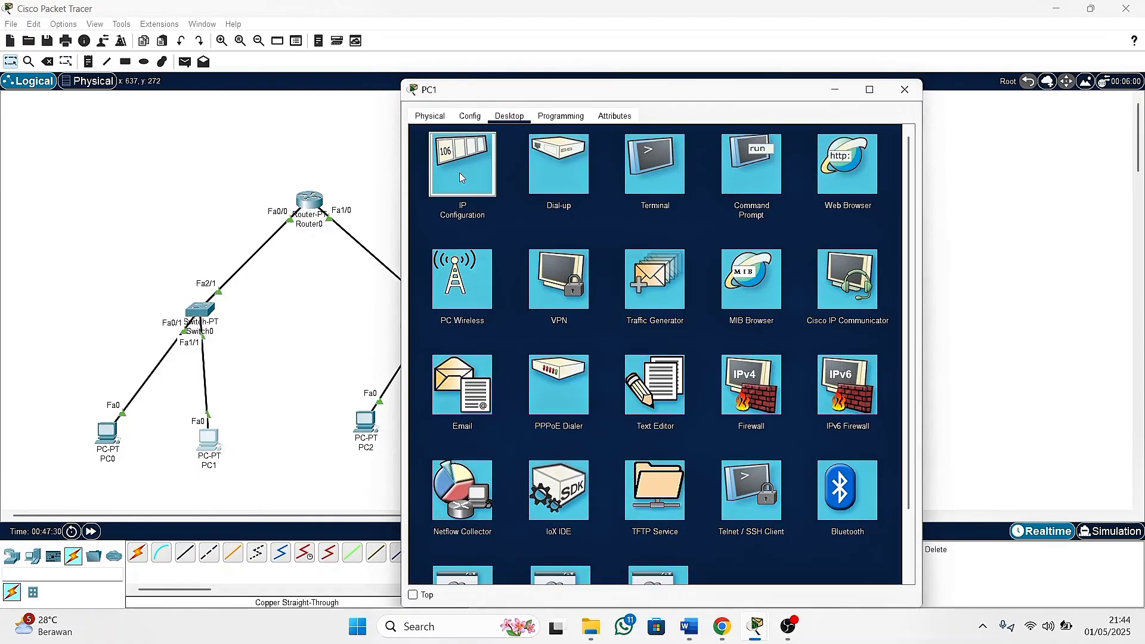
{"action": "left_click", "coordinate": [459, 173]}
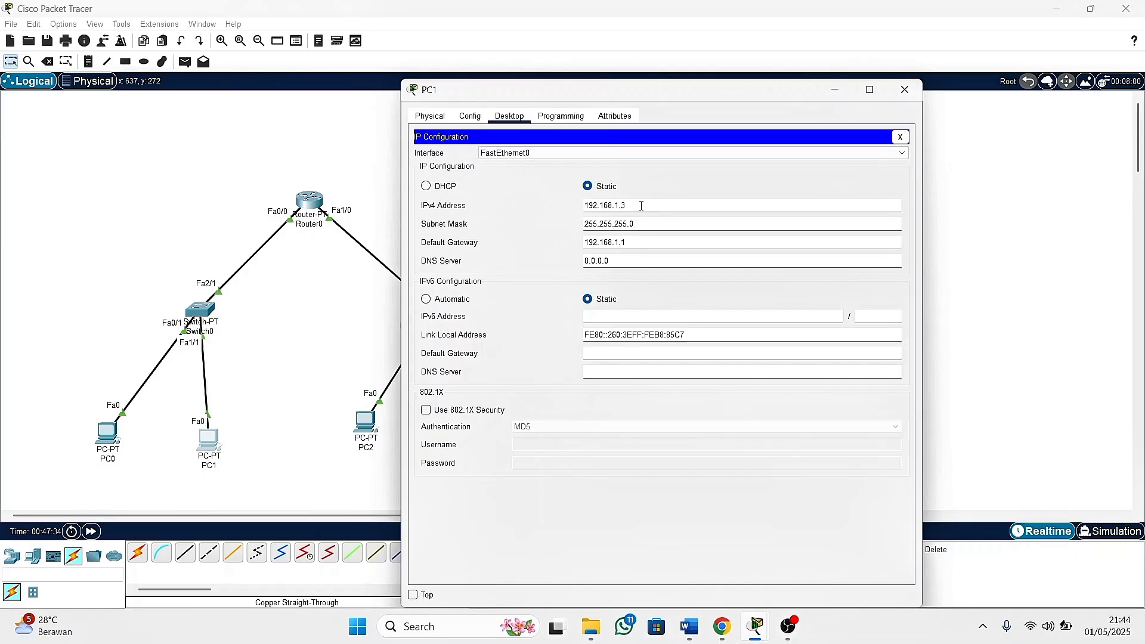
{"action": "left_click", "coordinate": [914, 86]}
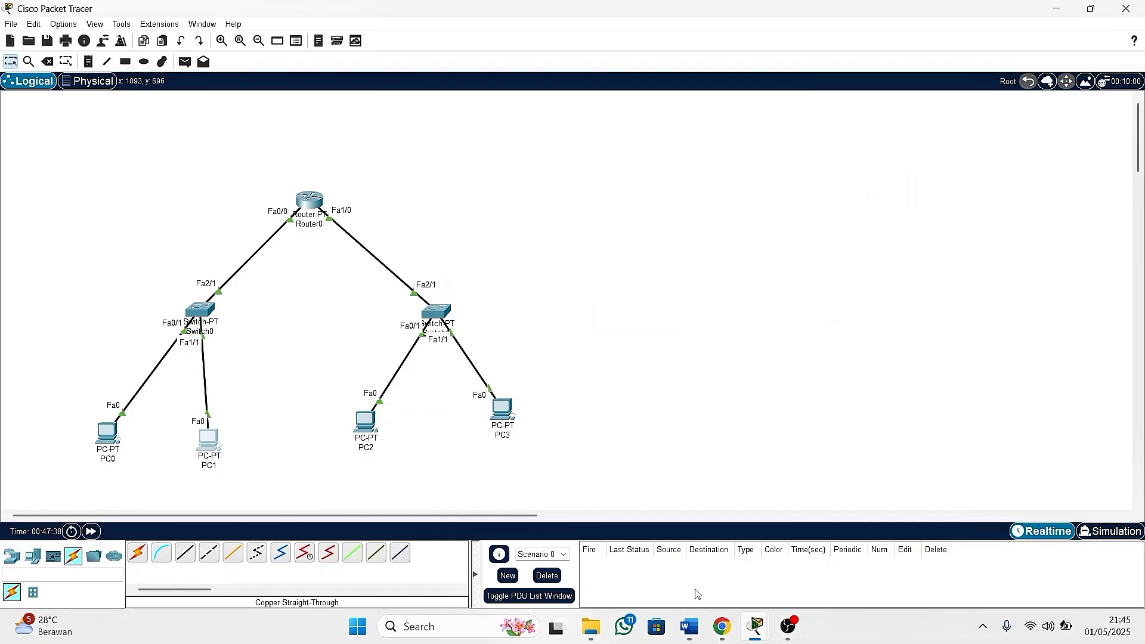
Return to PC0's Command Prompt, complete the ping to 192.168.1.3, and close PC0's window.
{"action": "mouse_move", "coordinate": [756, 626]}
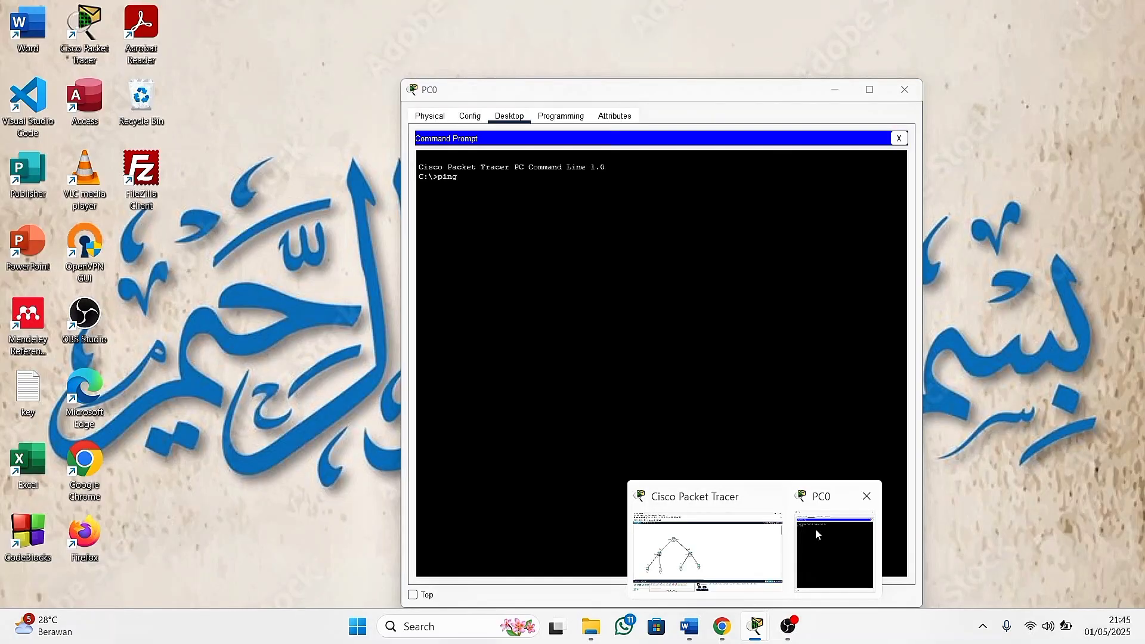
{"action": "left_click", "coordinate": [814, 528]}
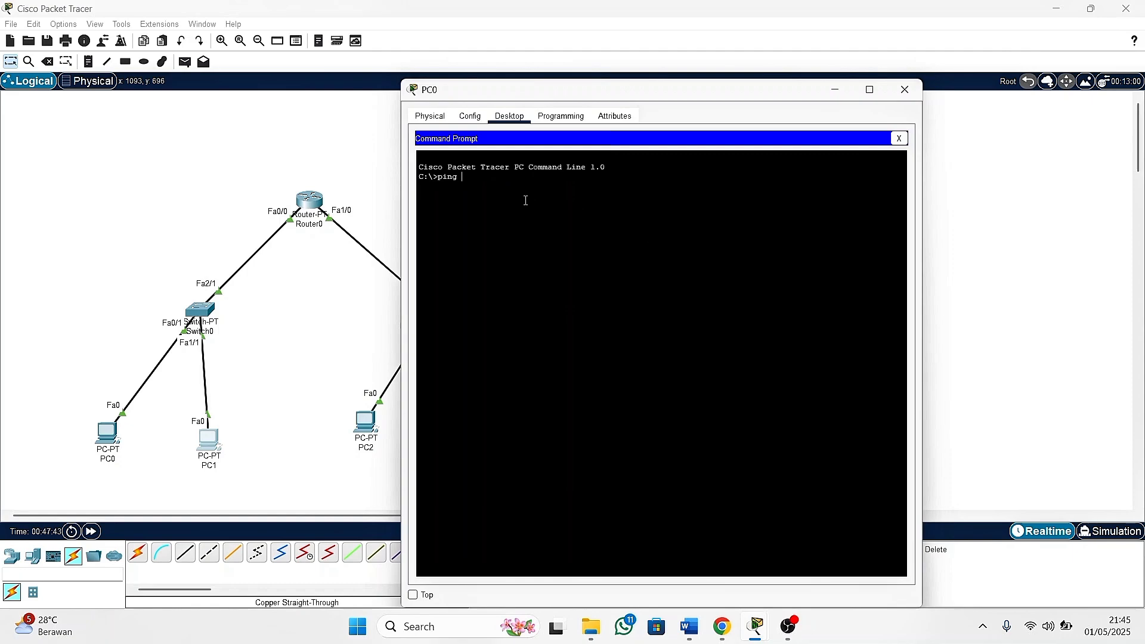
{"action": "type", "text": "192.168.1.3"}
{"action": "key", "text": "Return"}
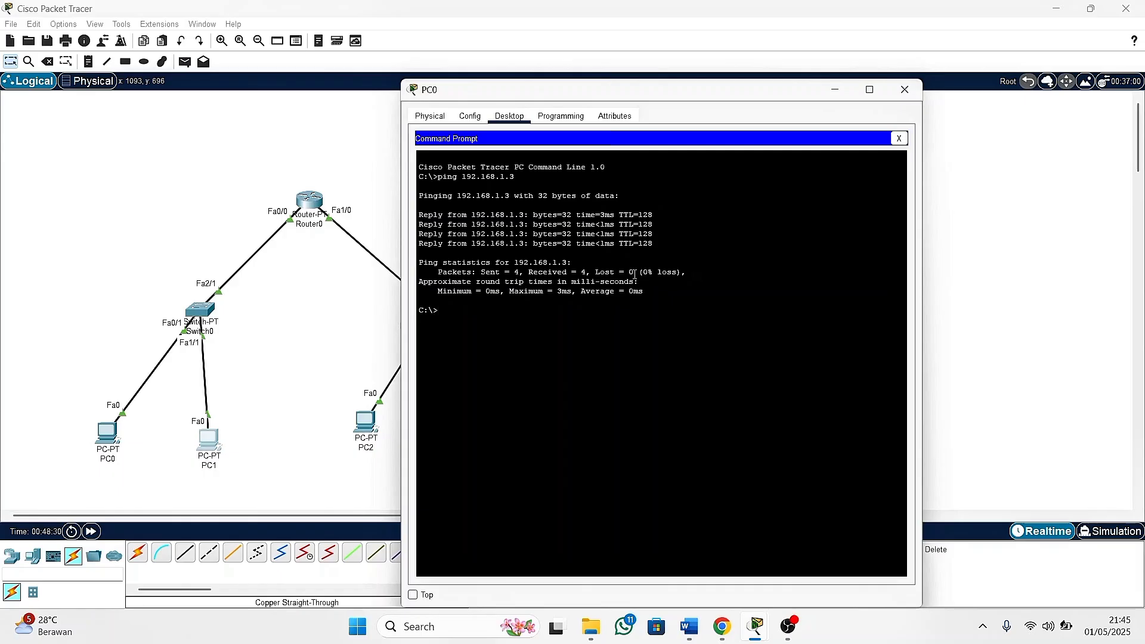
{"action": "left_click", "coordinate": [903, 92]}
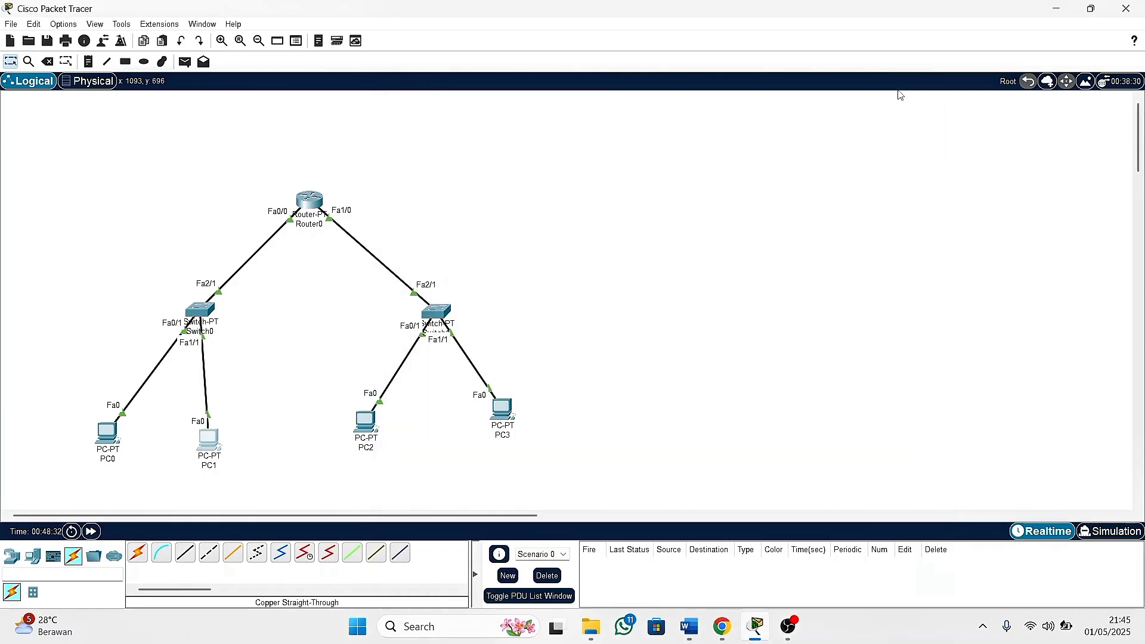
Ping 192.168.42.3 from PC2's Command Prompt and close PC2's window.
{"action": "left_click", "coordinate": [377, 432]}
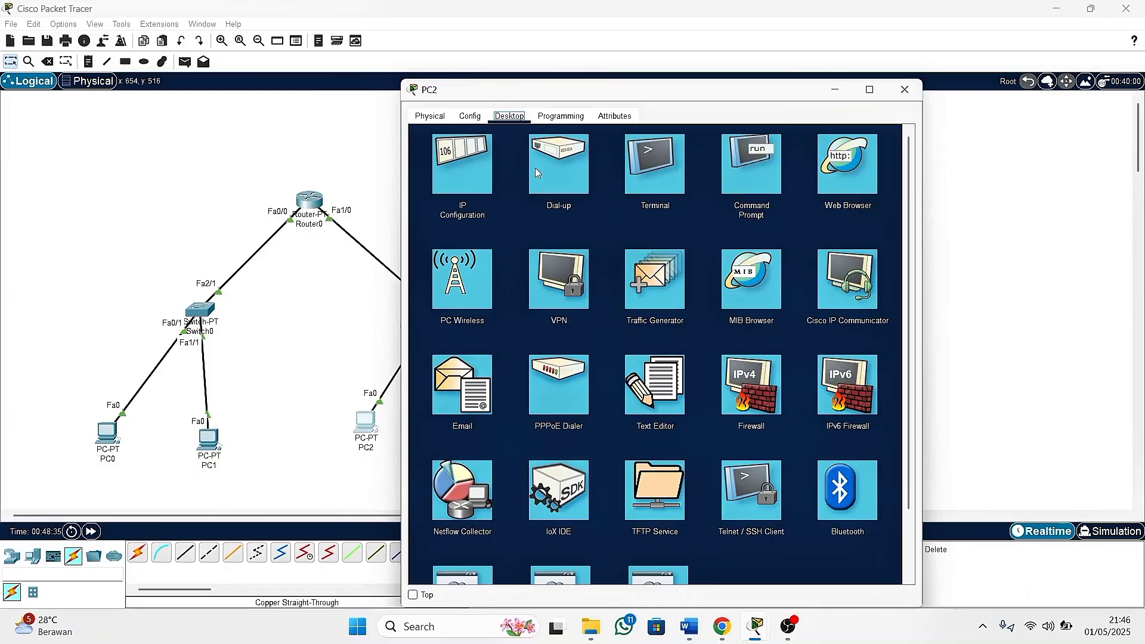
{"action": "left_click", "coordinate": [736, 184]}
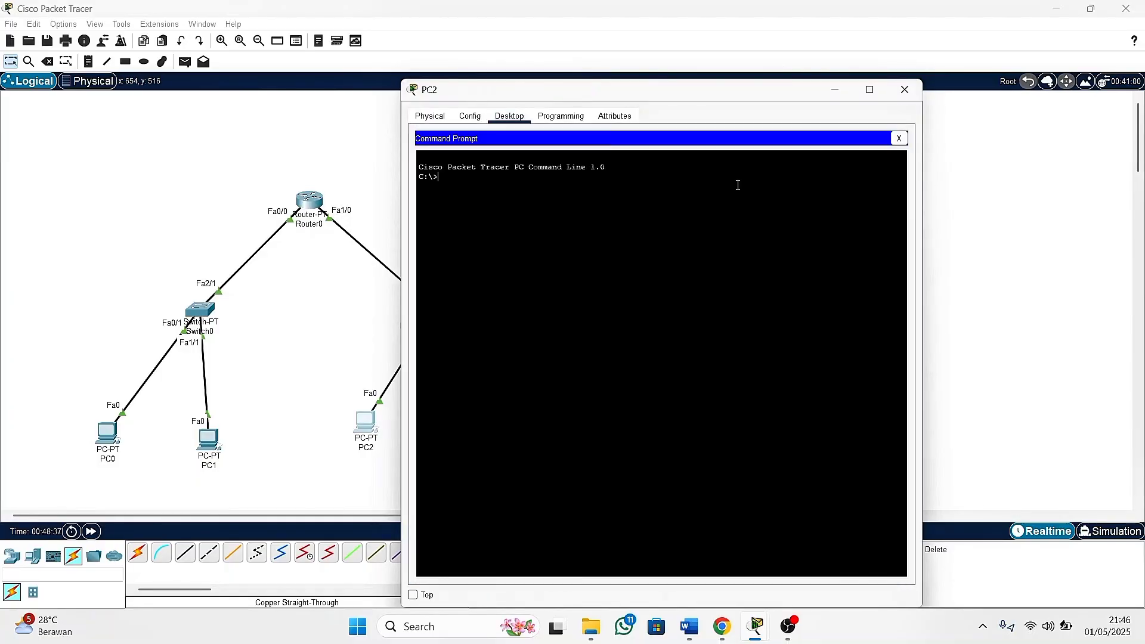
{"action": "type", "text": "ping 192.168.42.3"}
{"action": "key", "text": "Return"}
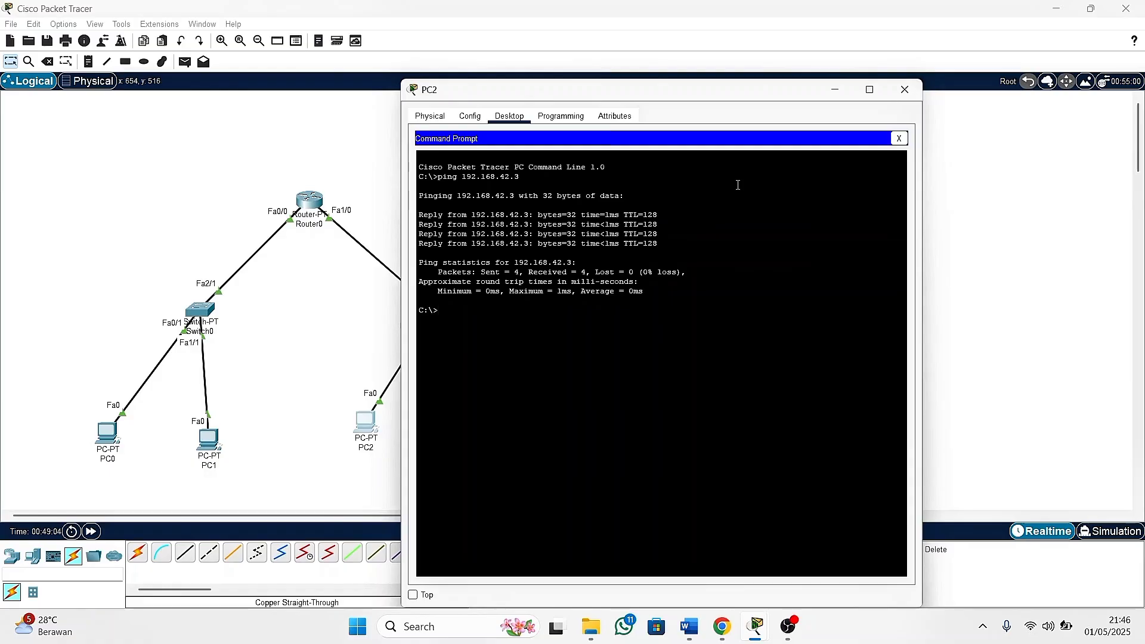
{"action": "left_click", "coordinate": [903, 95]}
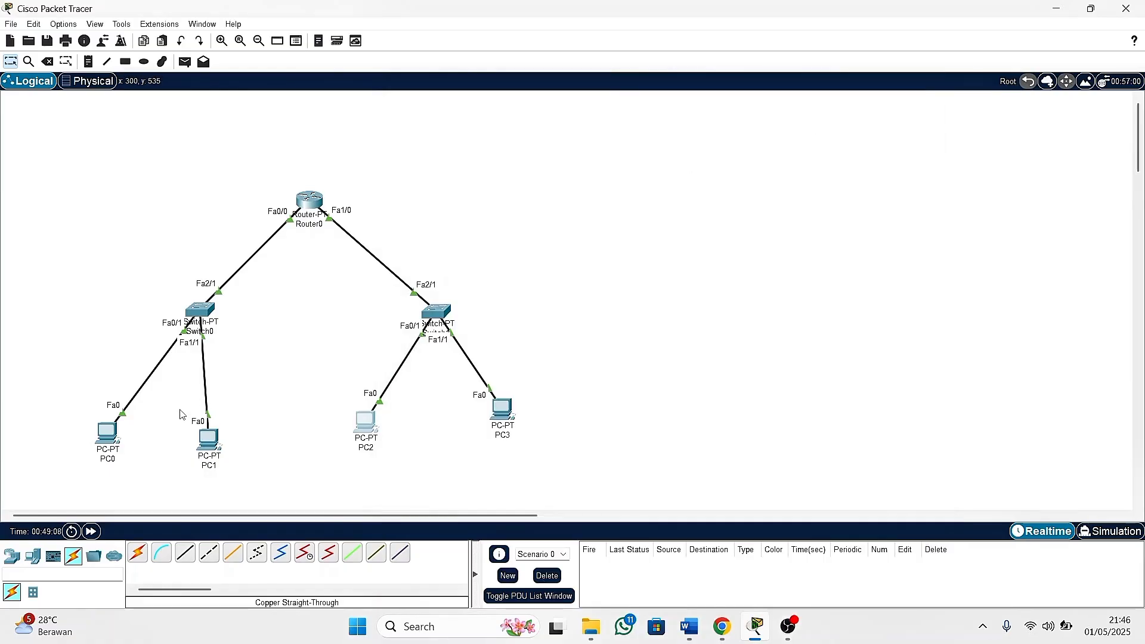
Ping 192.168.42.2 from PC0's Command Prompt to test connectivity between the two networks, and close PC0's window.
{"action": "left_click", "coordinate": [101, 432]}
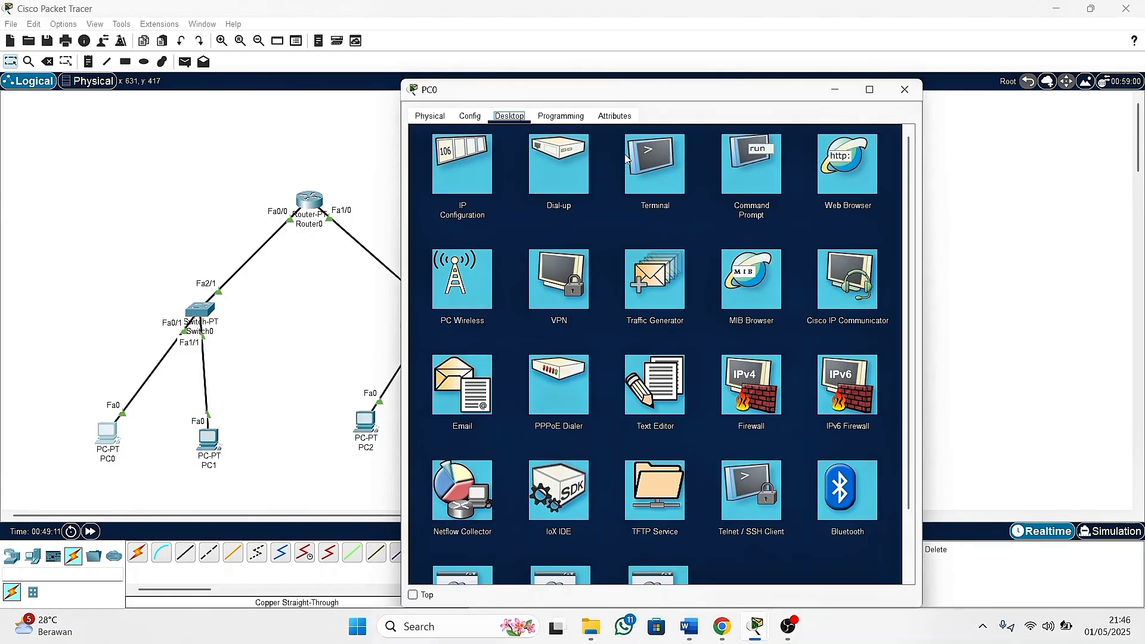
{"action": "left_click", "coordinate": [757, 171]}
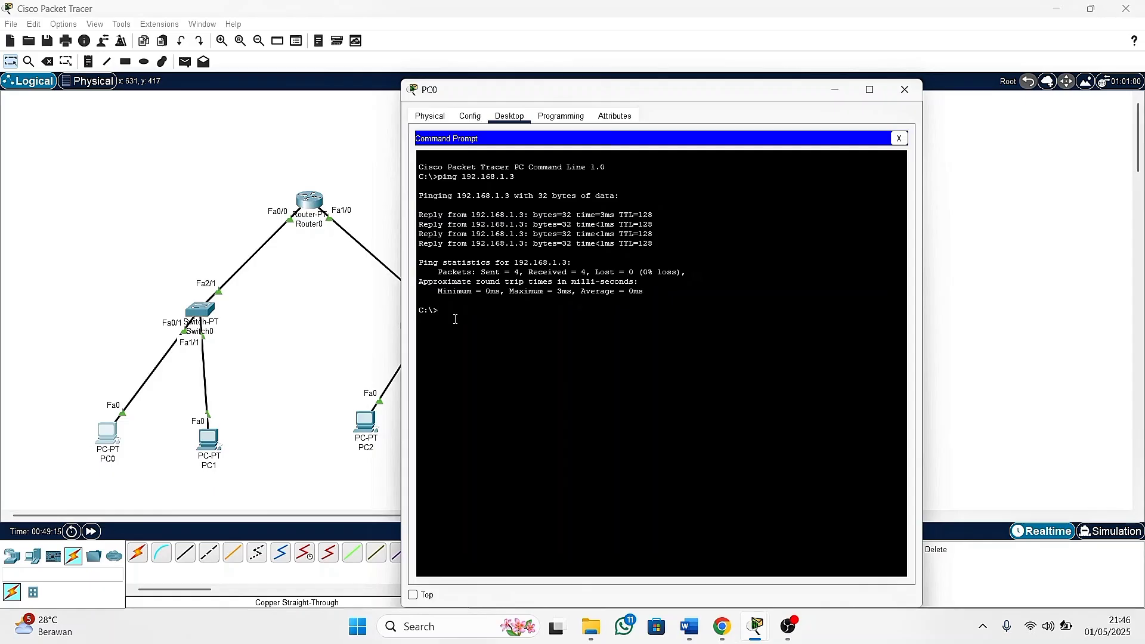
{"action": "type", "text": "ping"}
{"action": "type", "text": "192.168.42.2"}
{"action": "key", "text": "Return"}
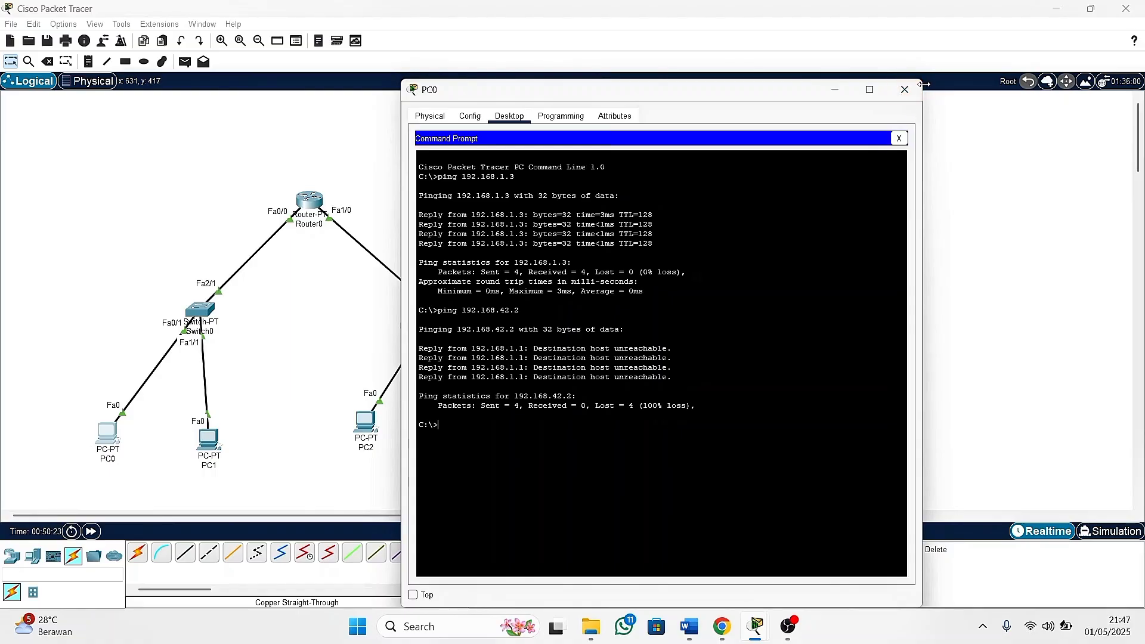
{"action": "left_click", "coordinate": [904, 90]}
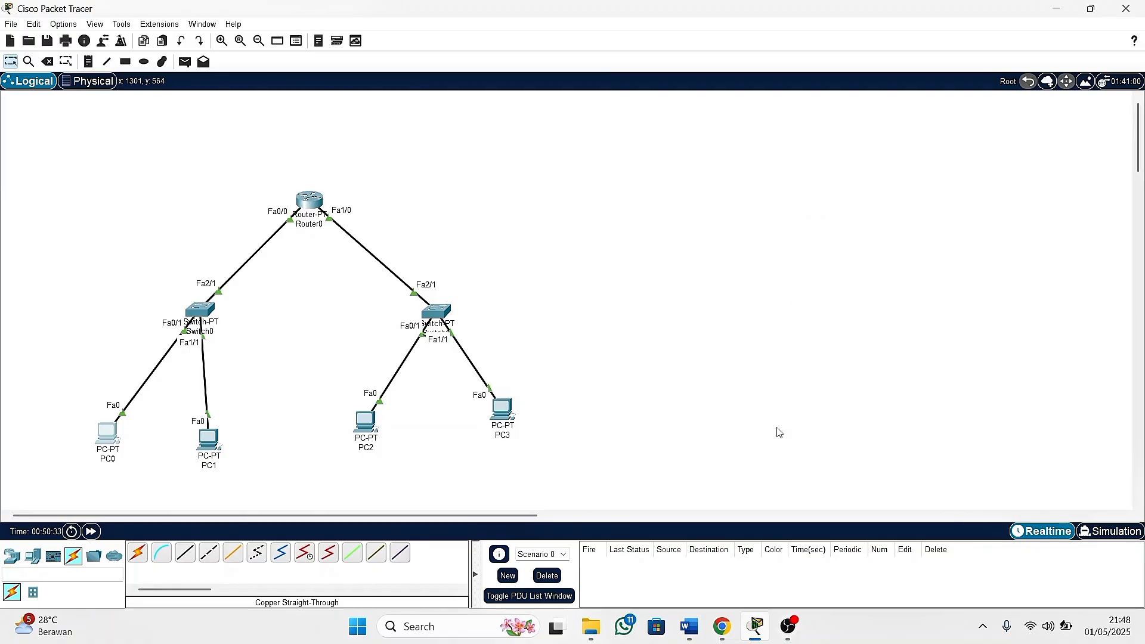
{"action": "mouse_move", "coordinate": [789, 628]}
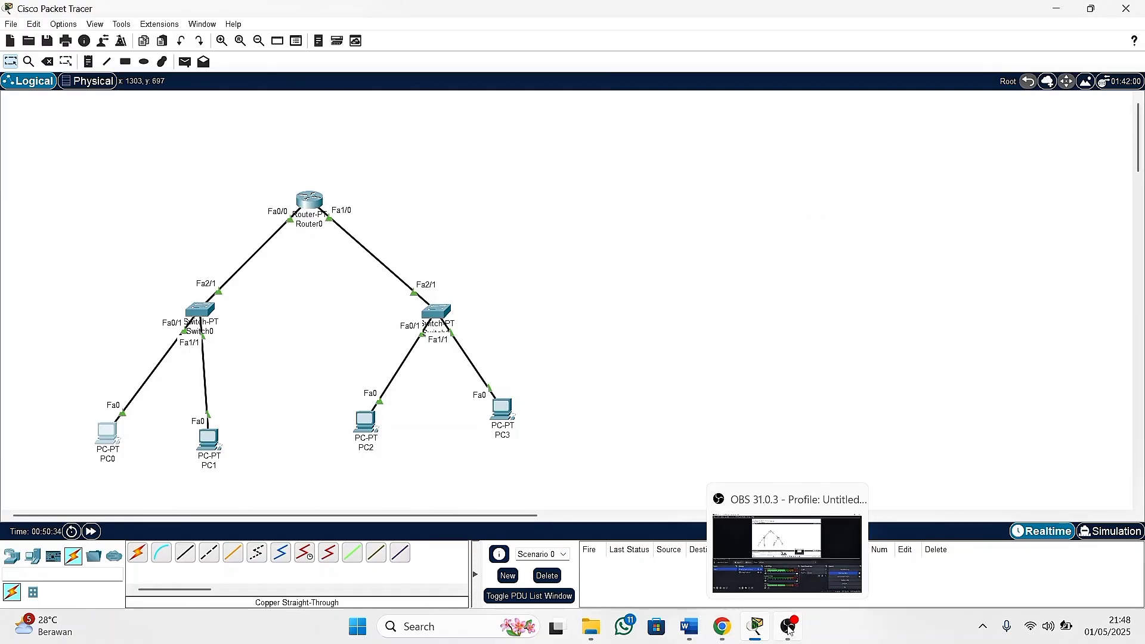